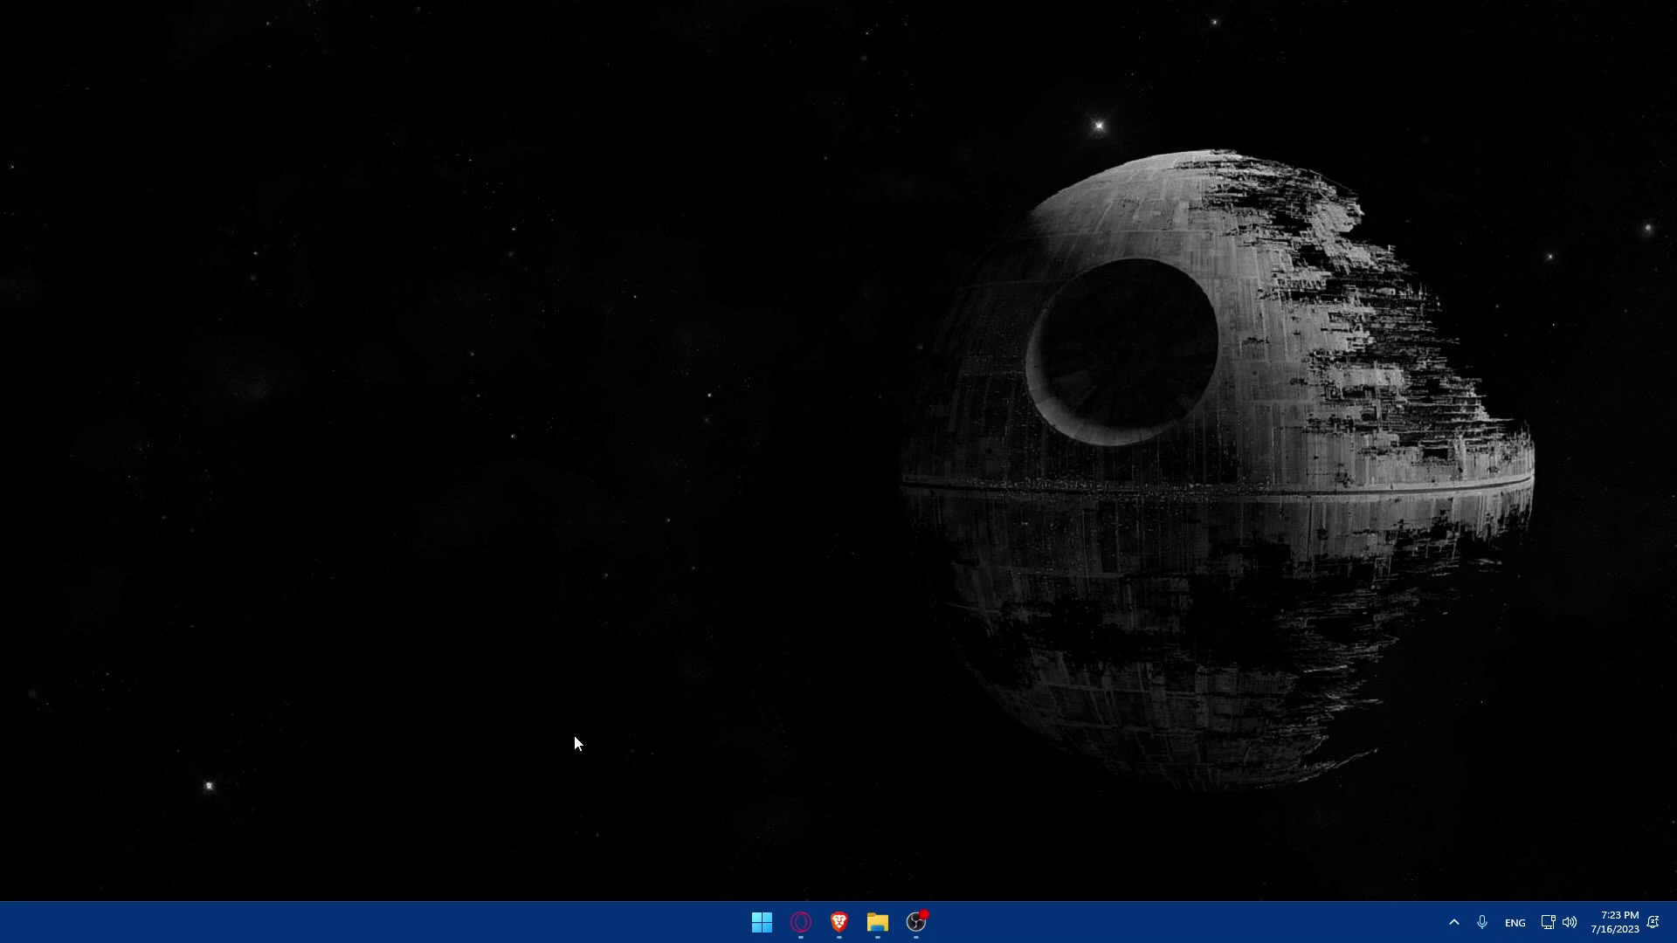
Launch Brave and run a web search for 'facebook pixel'
left_click(839, 922)
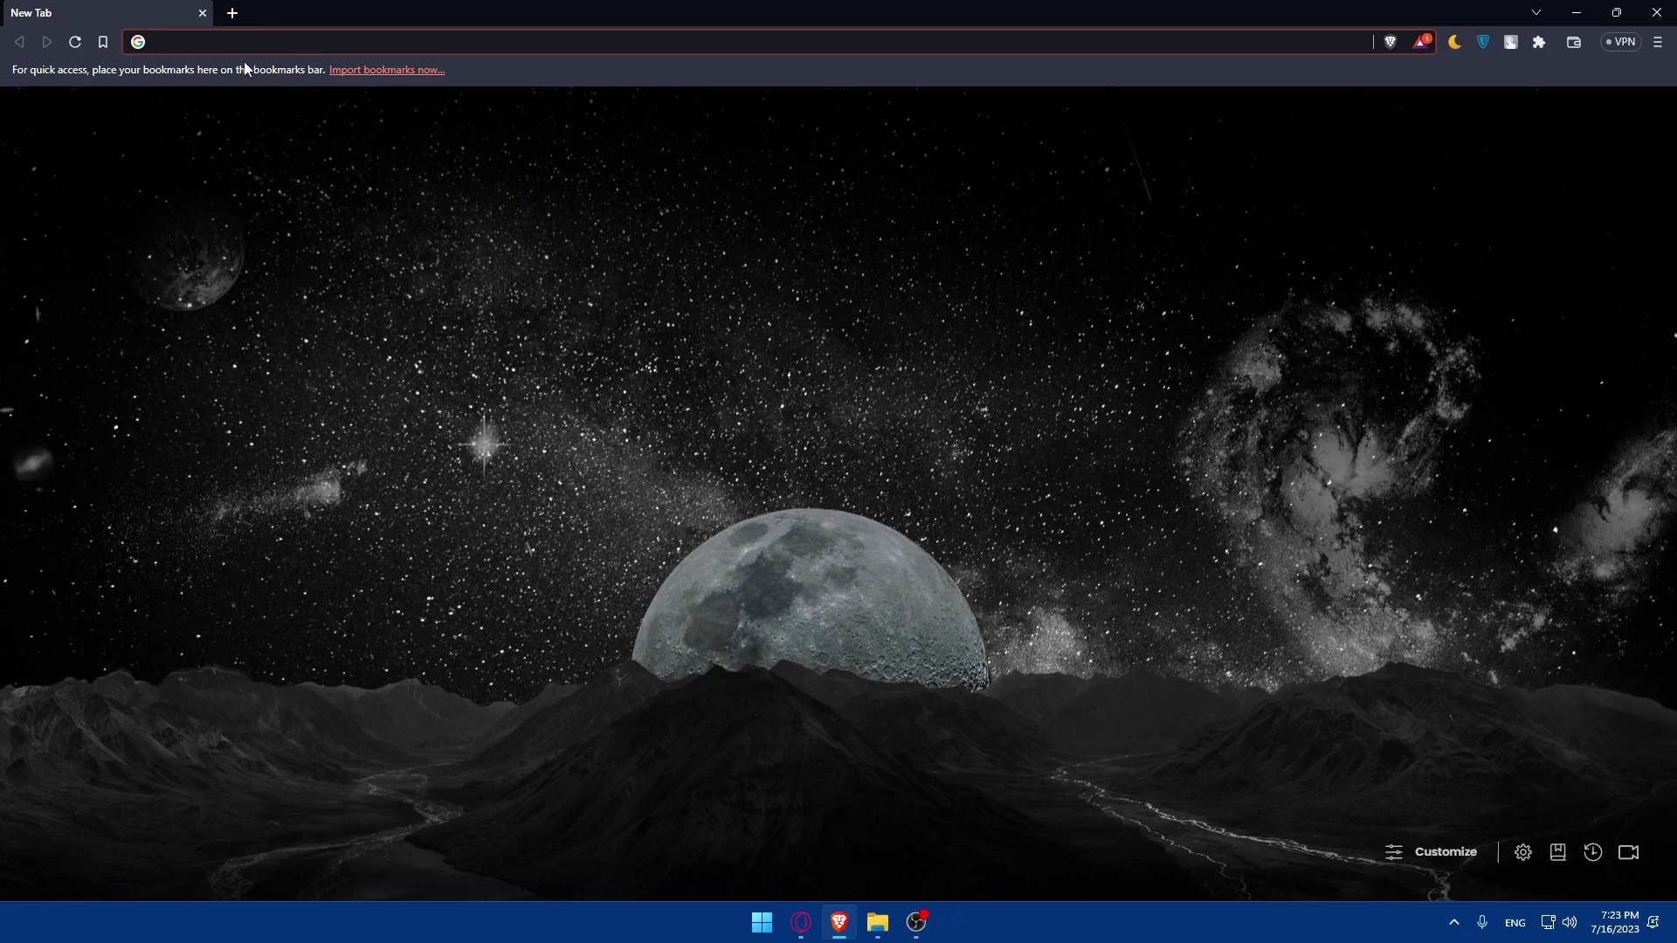
type("fa")
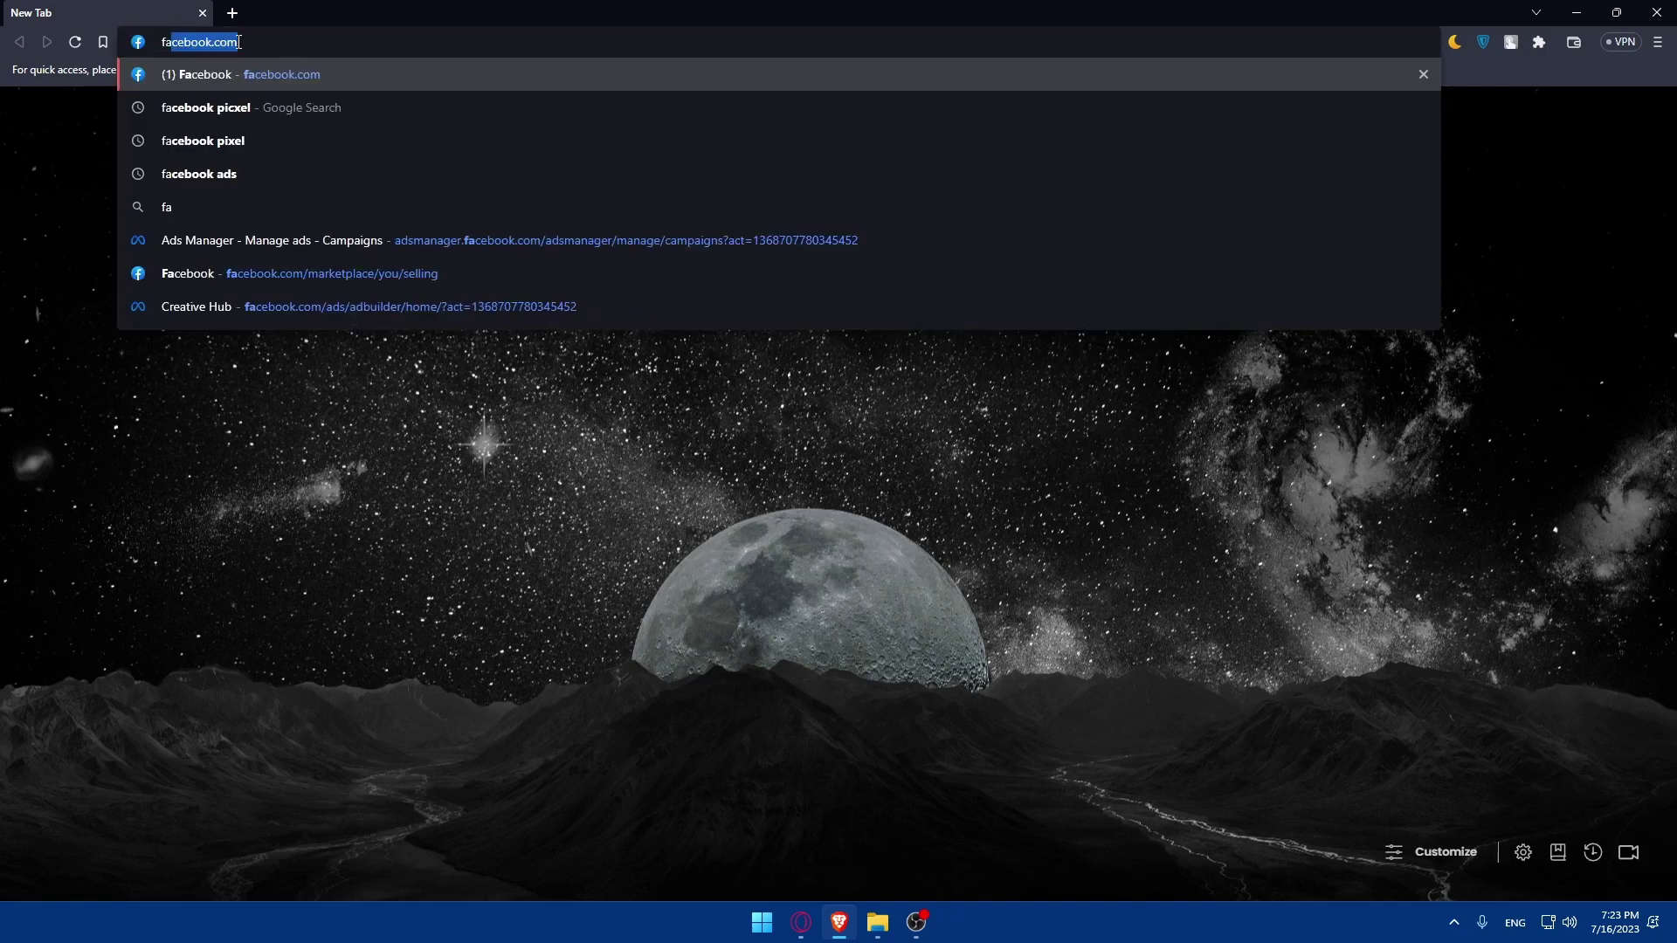
type("cebook pixel")
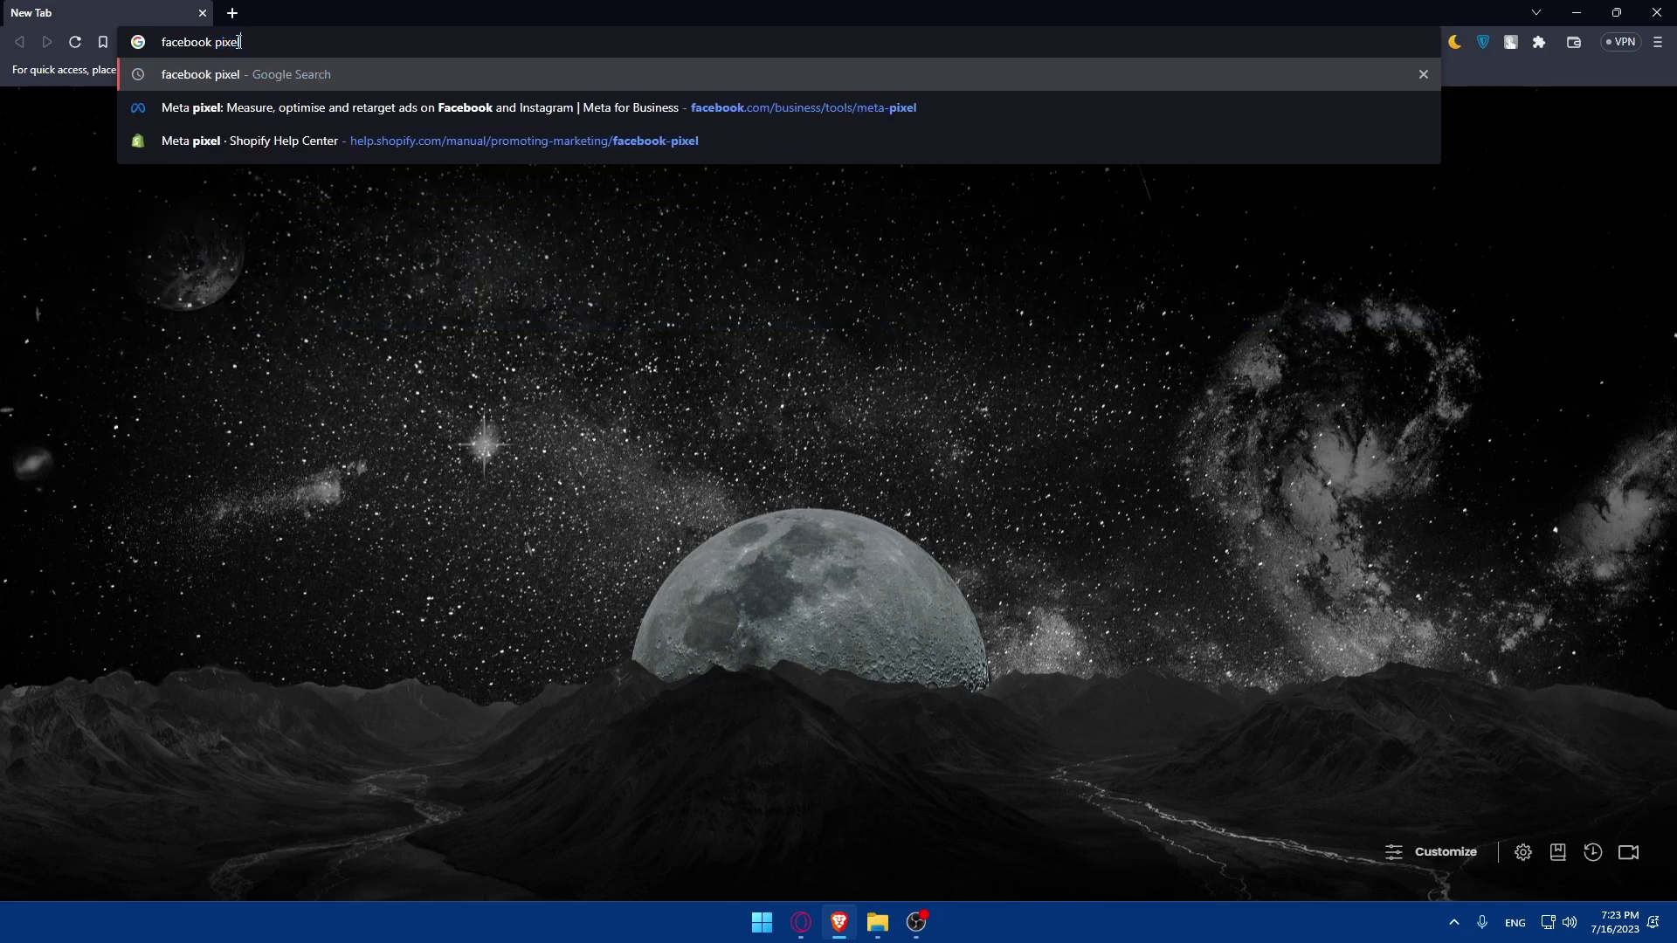
key("Return")
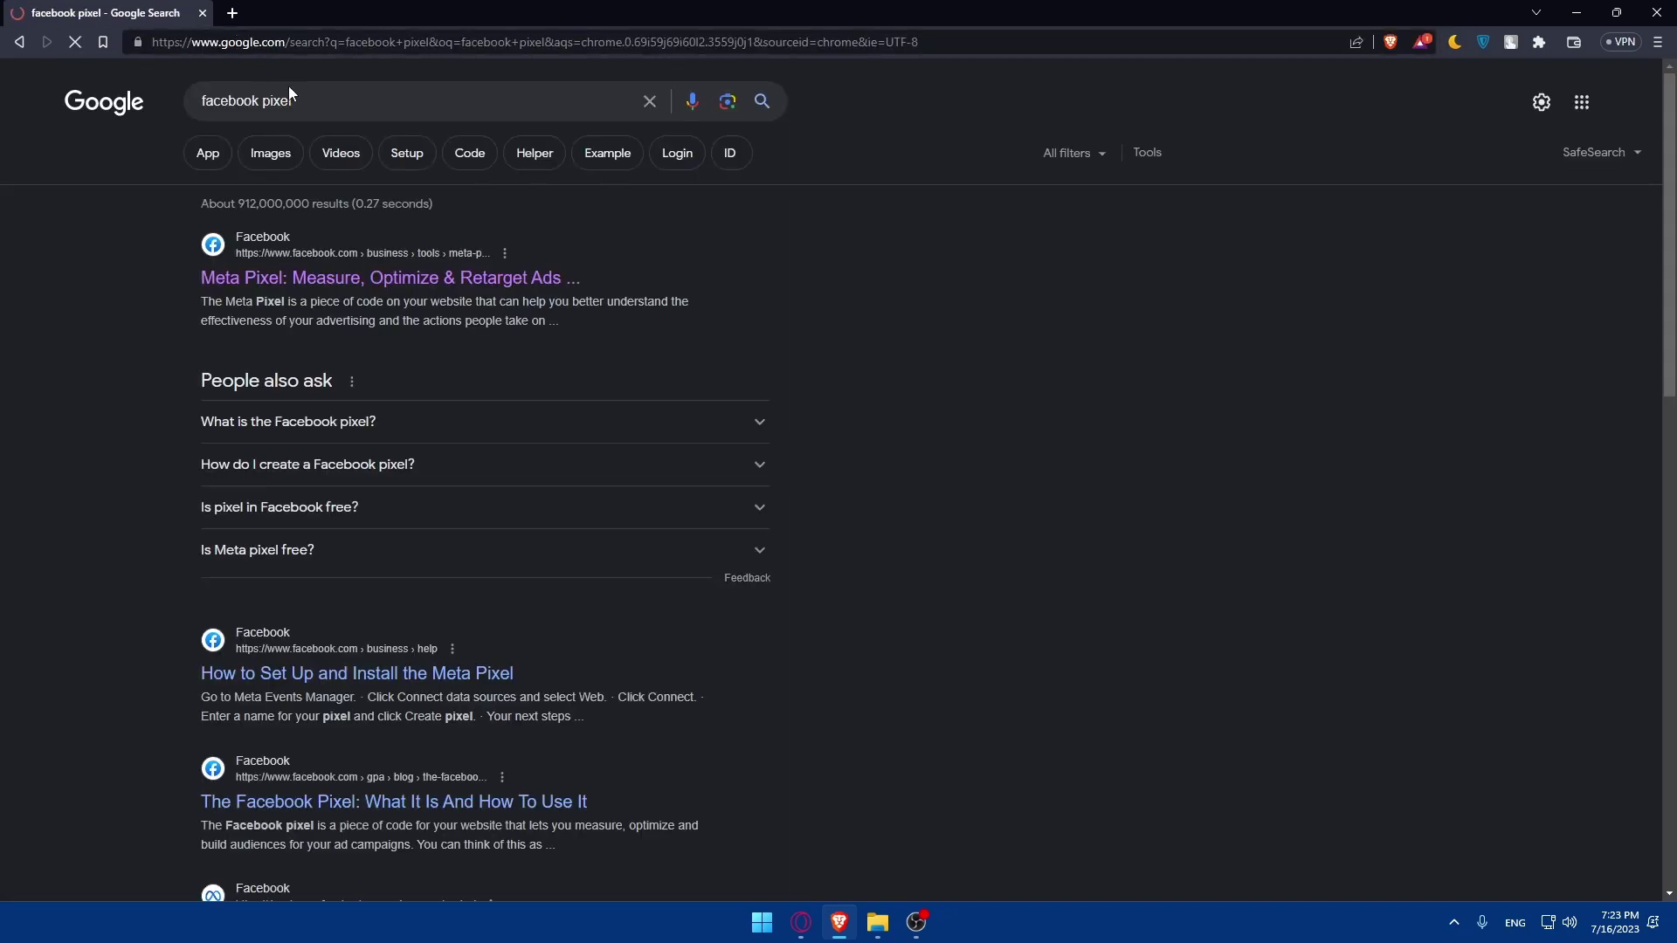
Open the 'Meta Pixel: Measure, Optimize & Retarget Ads' result and browse its account and Get started menus
left_click(363, 277)
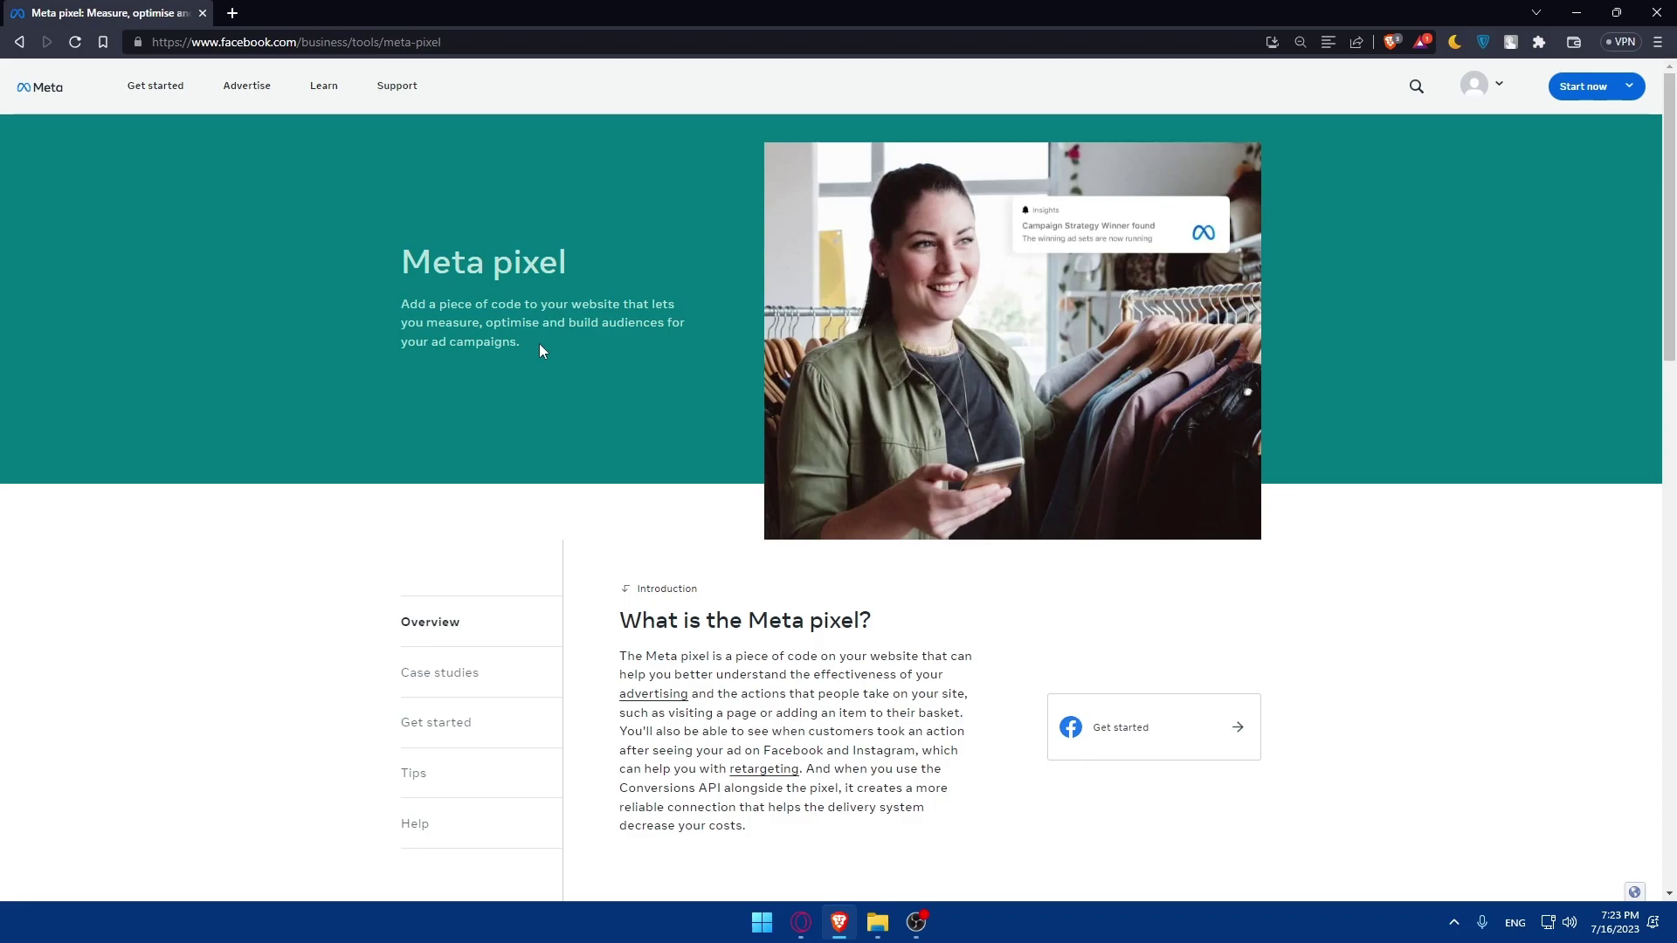
left_click(1495, 85)
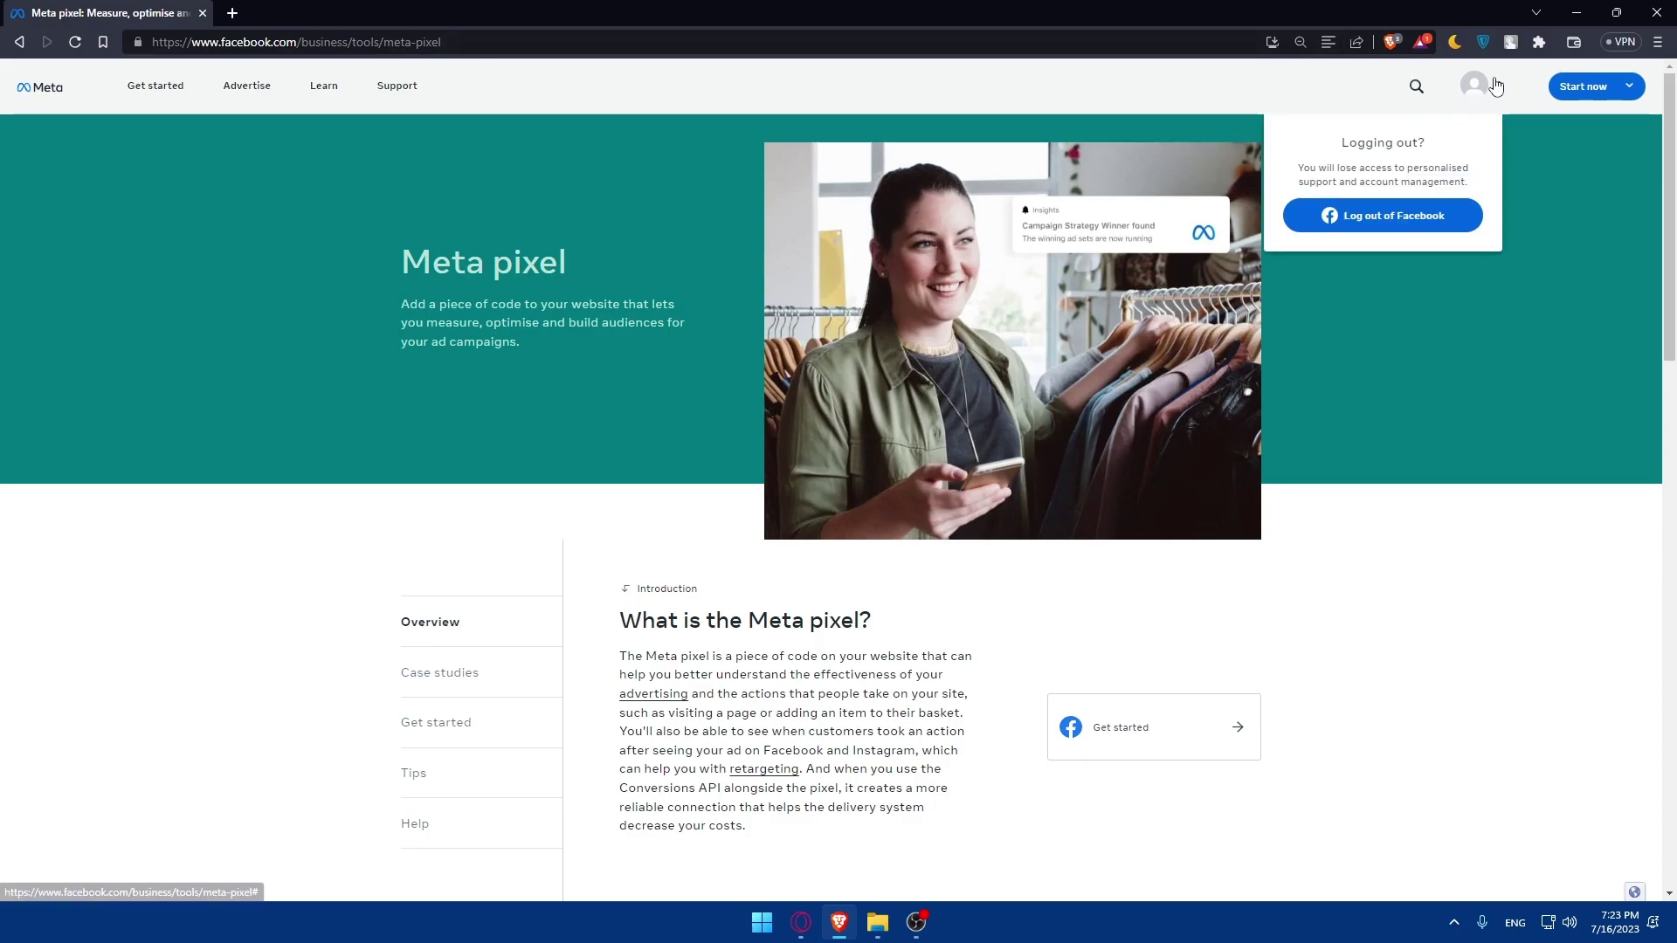
left_click(1497, 87)
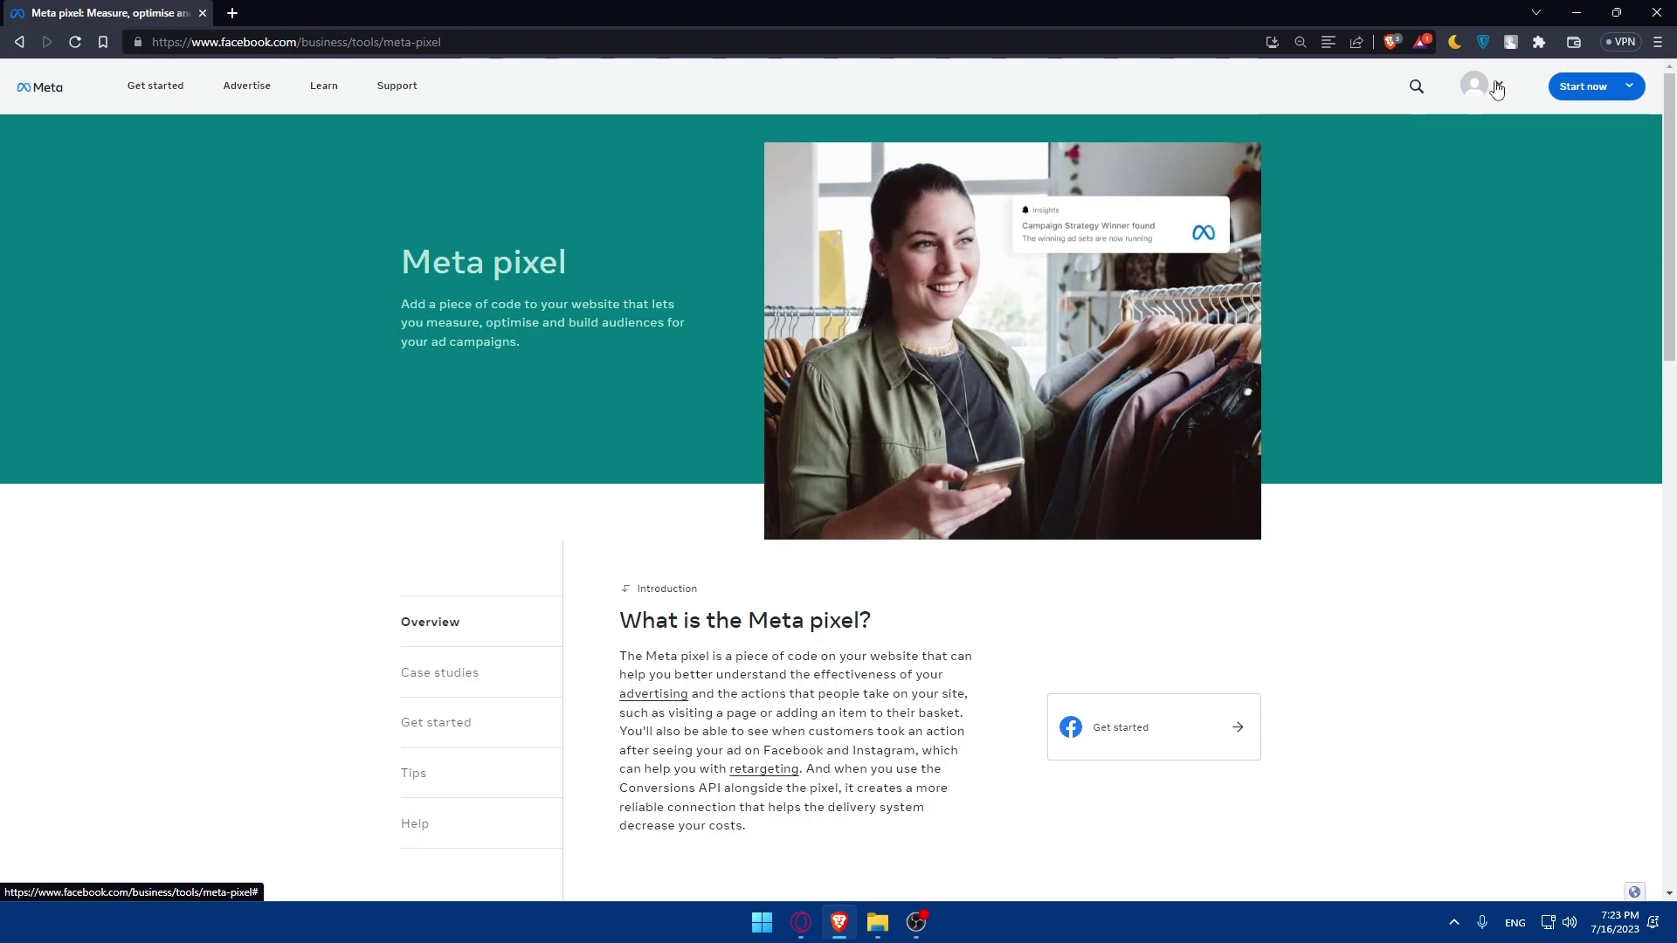
left_click(1501, 89)
left_click(1502, 88)
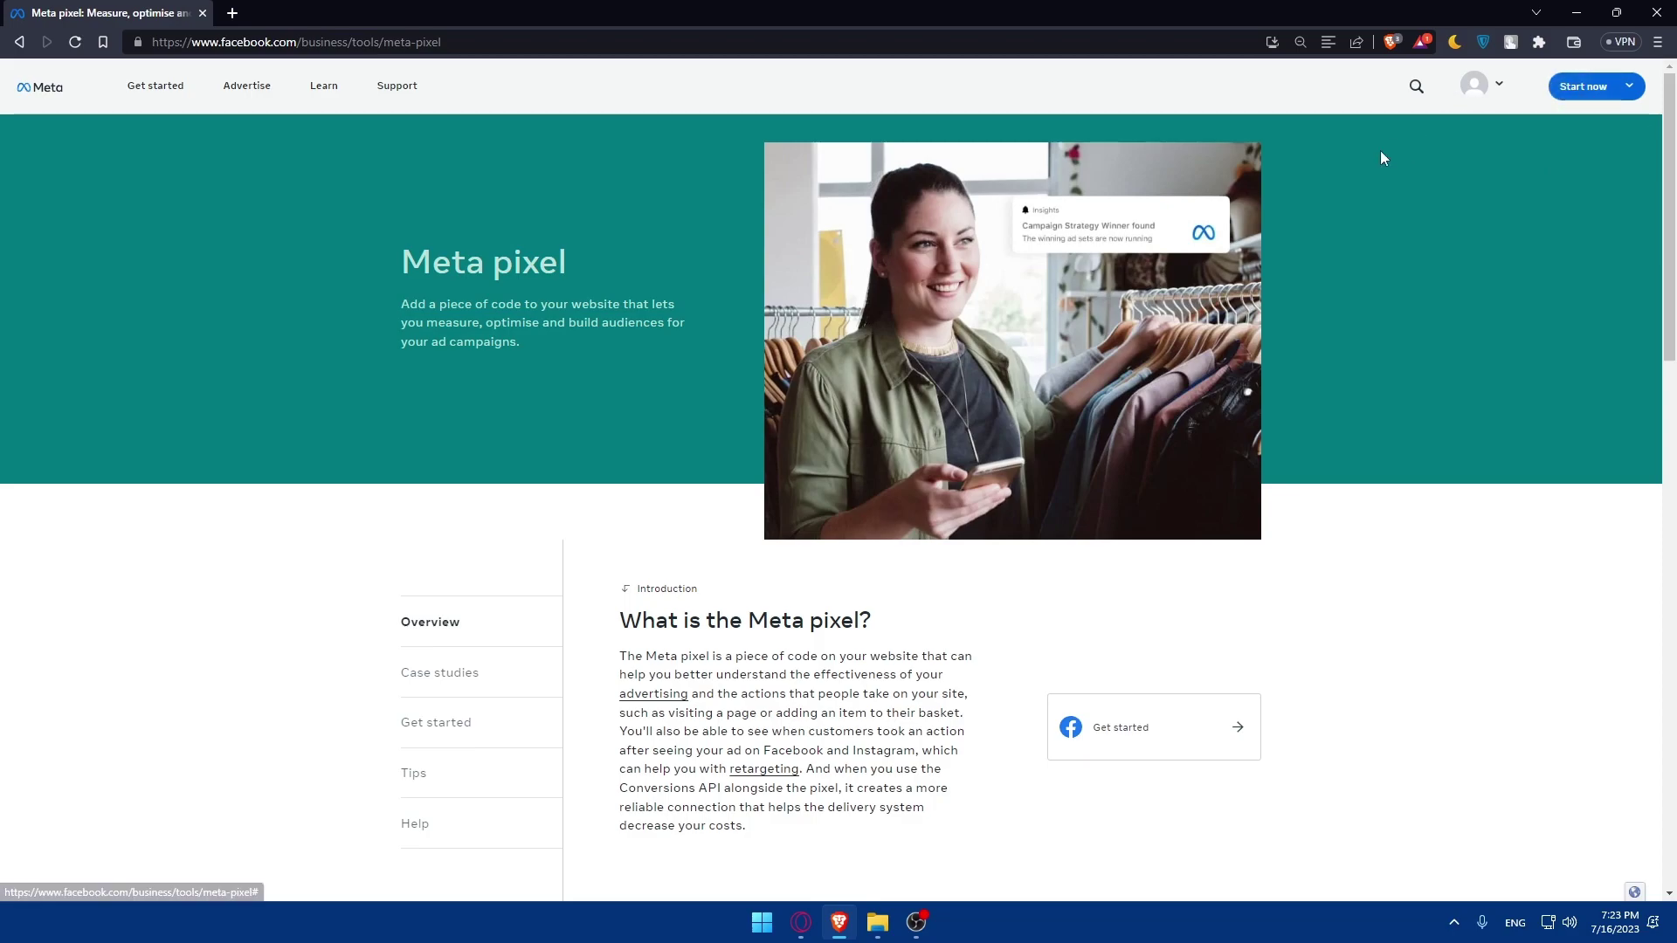
left_click(143, 92)
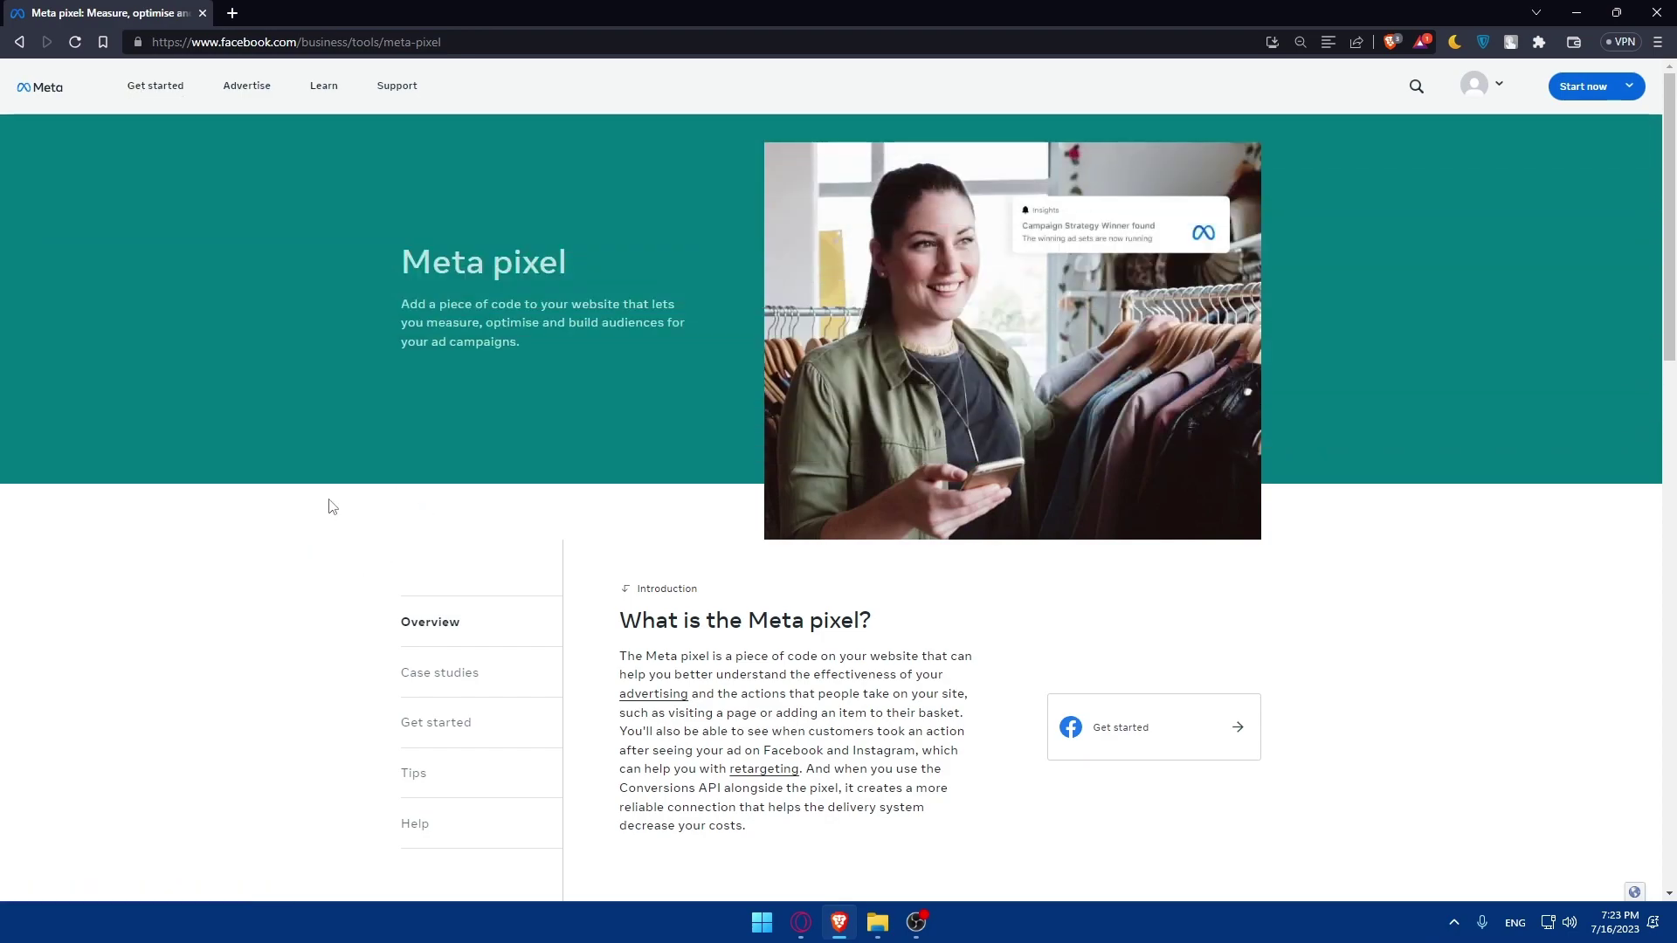
Start now to reach Ads Manager's Campaigns view with the draft 'test' campaign
left_click(1598, 86)
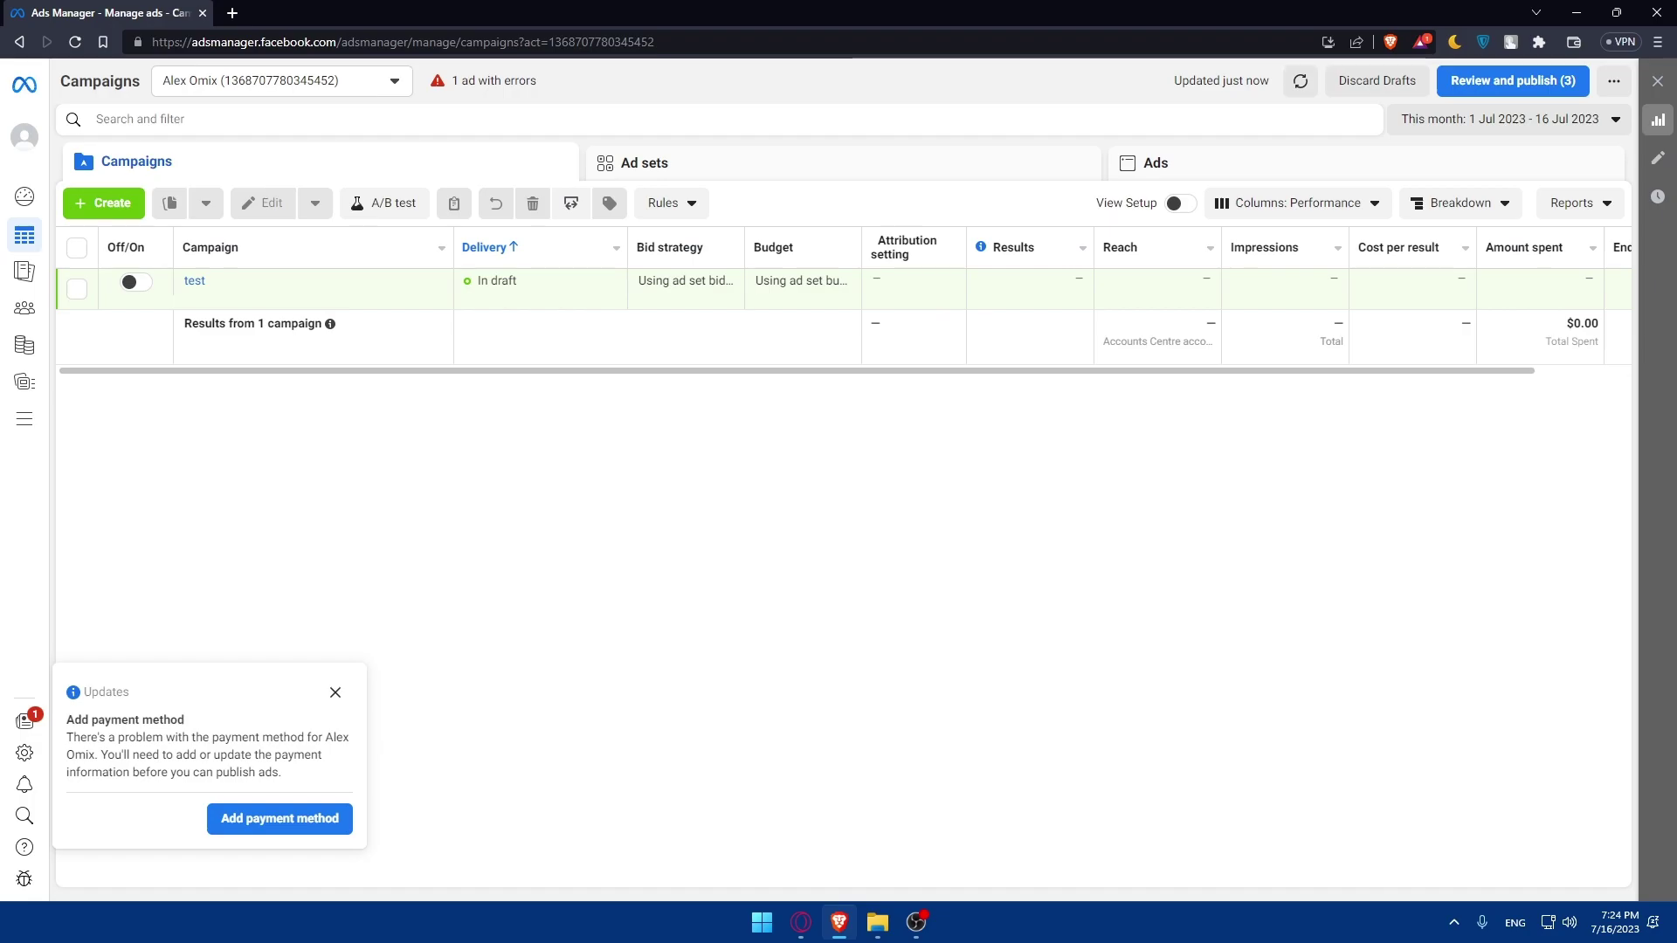
Load the local WordPress admin dashboard in a new tab
left_click(232, 12)
type("local")
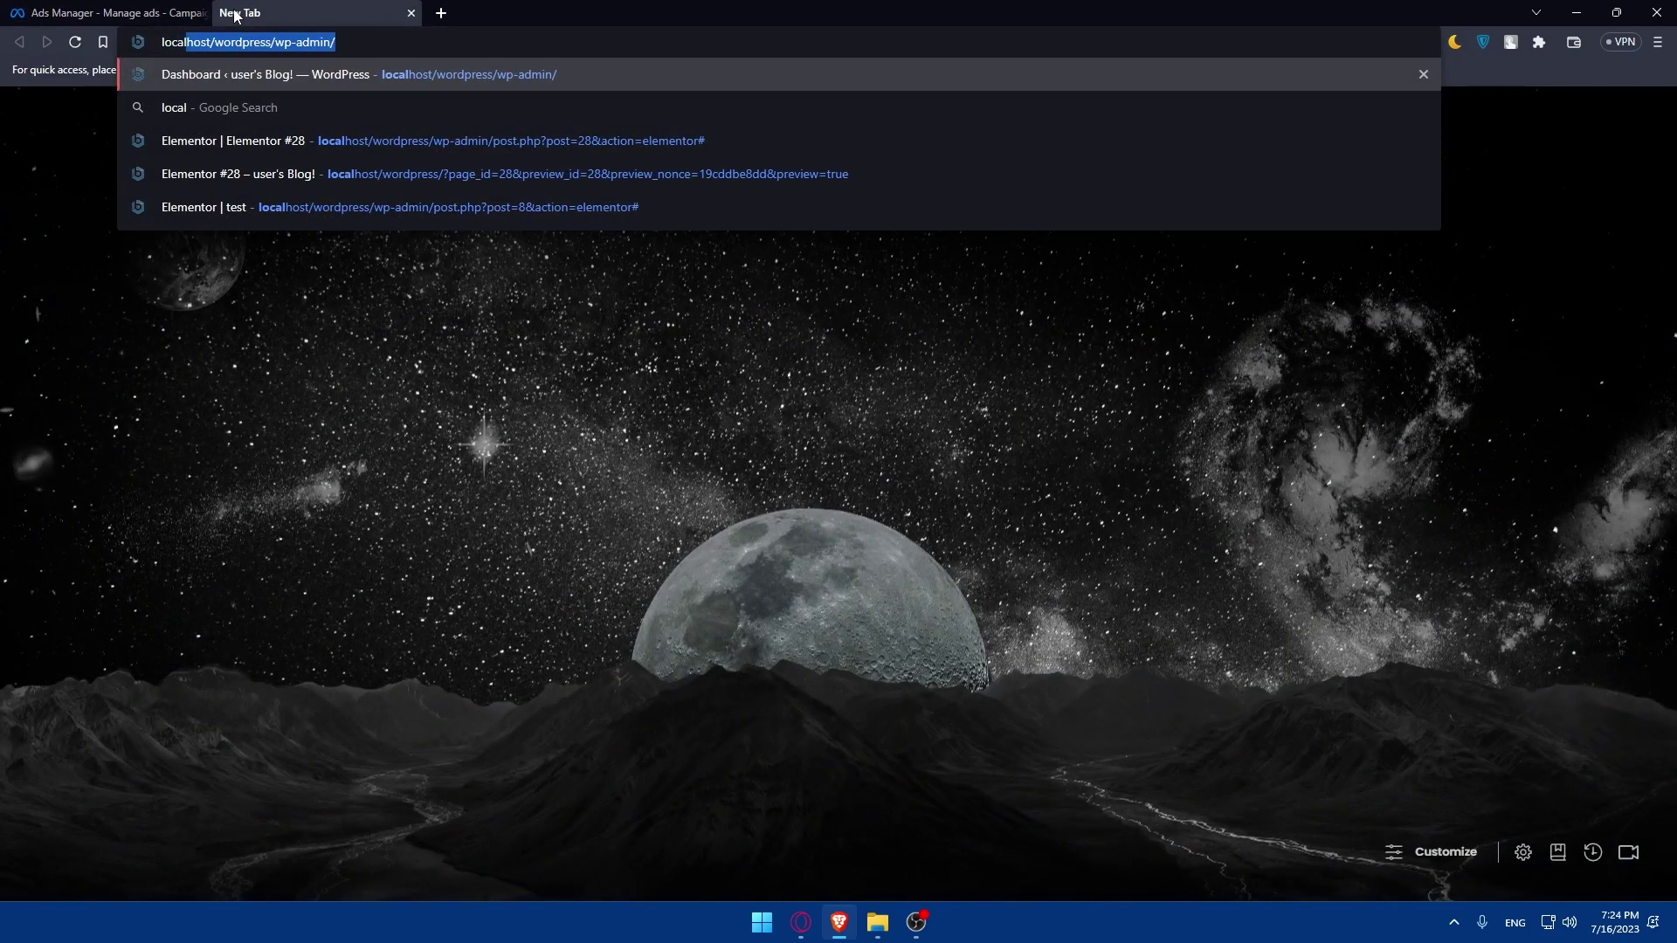
key("Return")
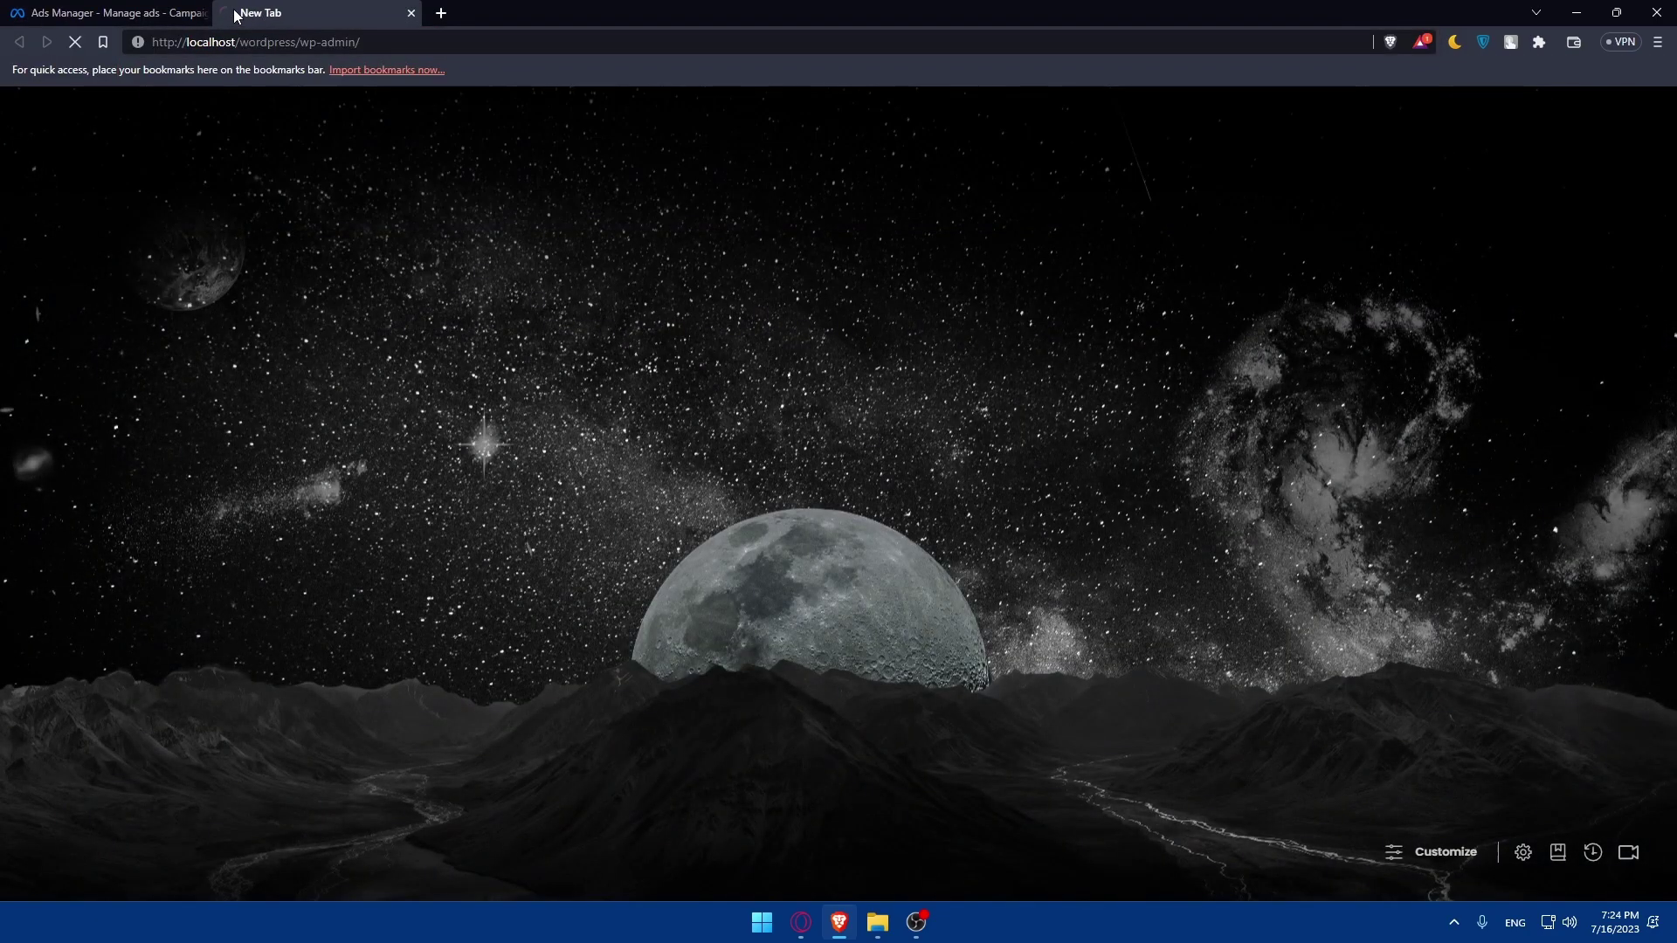
Load wordpress.com in another new tab, fixing the mistyped address
left_click(441, 12)
type("word")
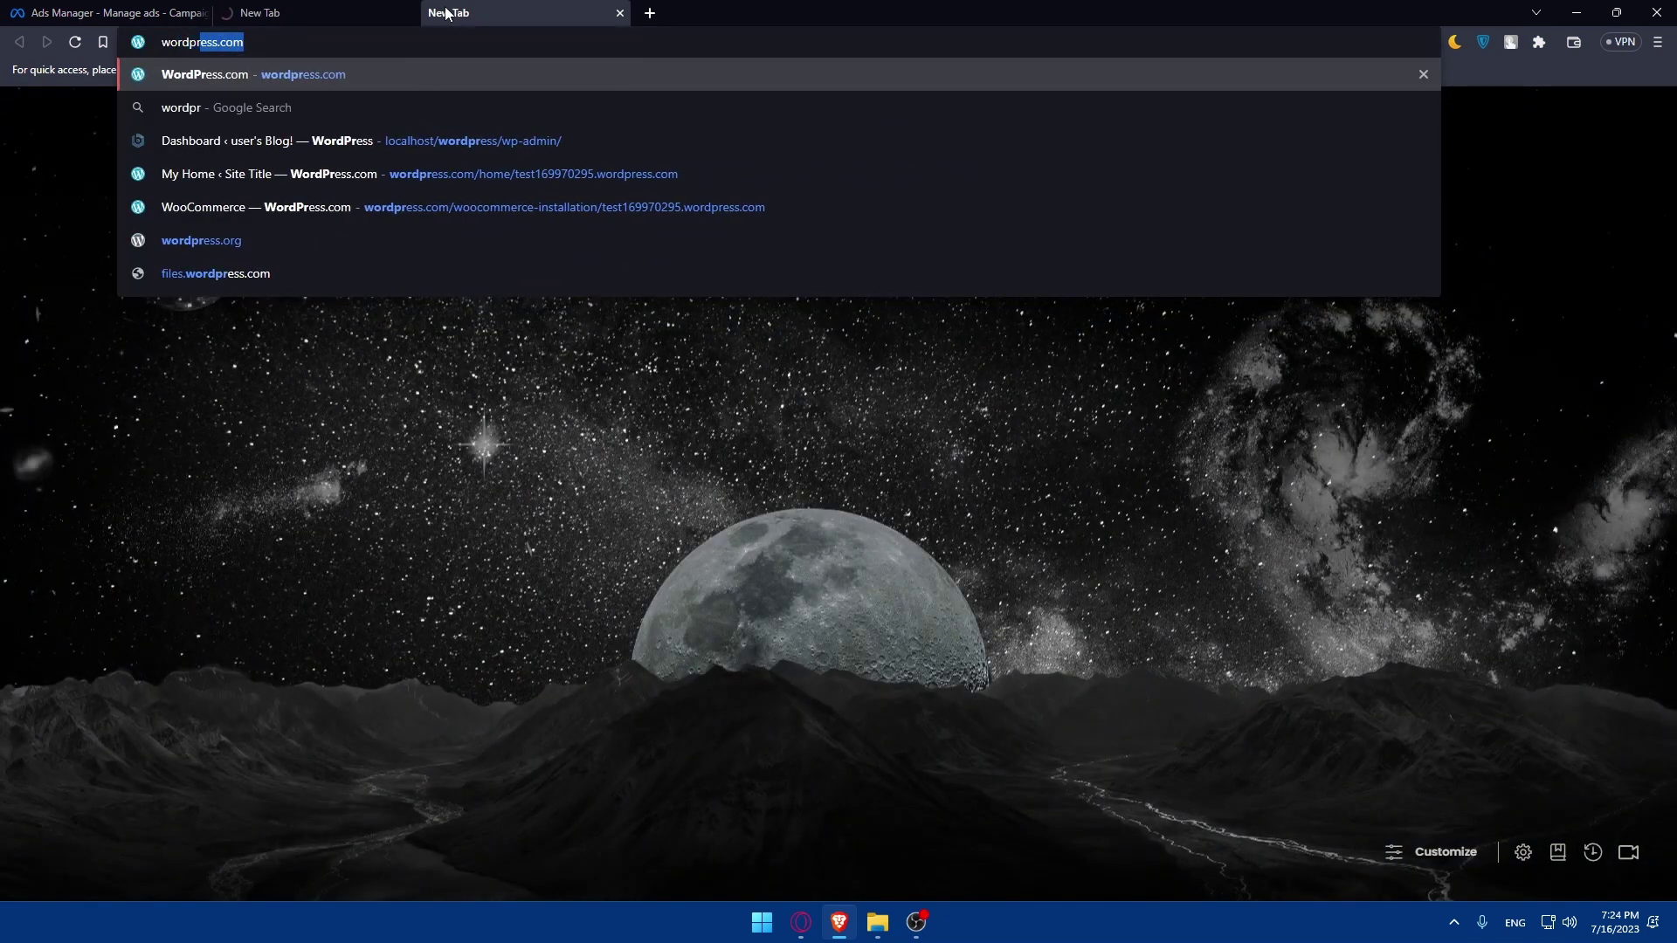
type("press.clkm")
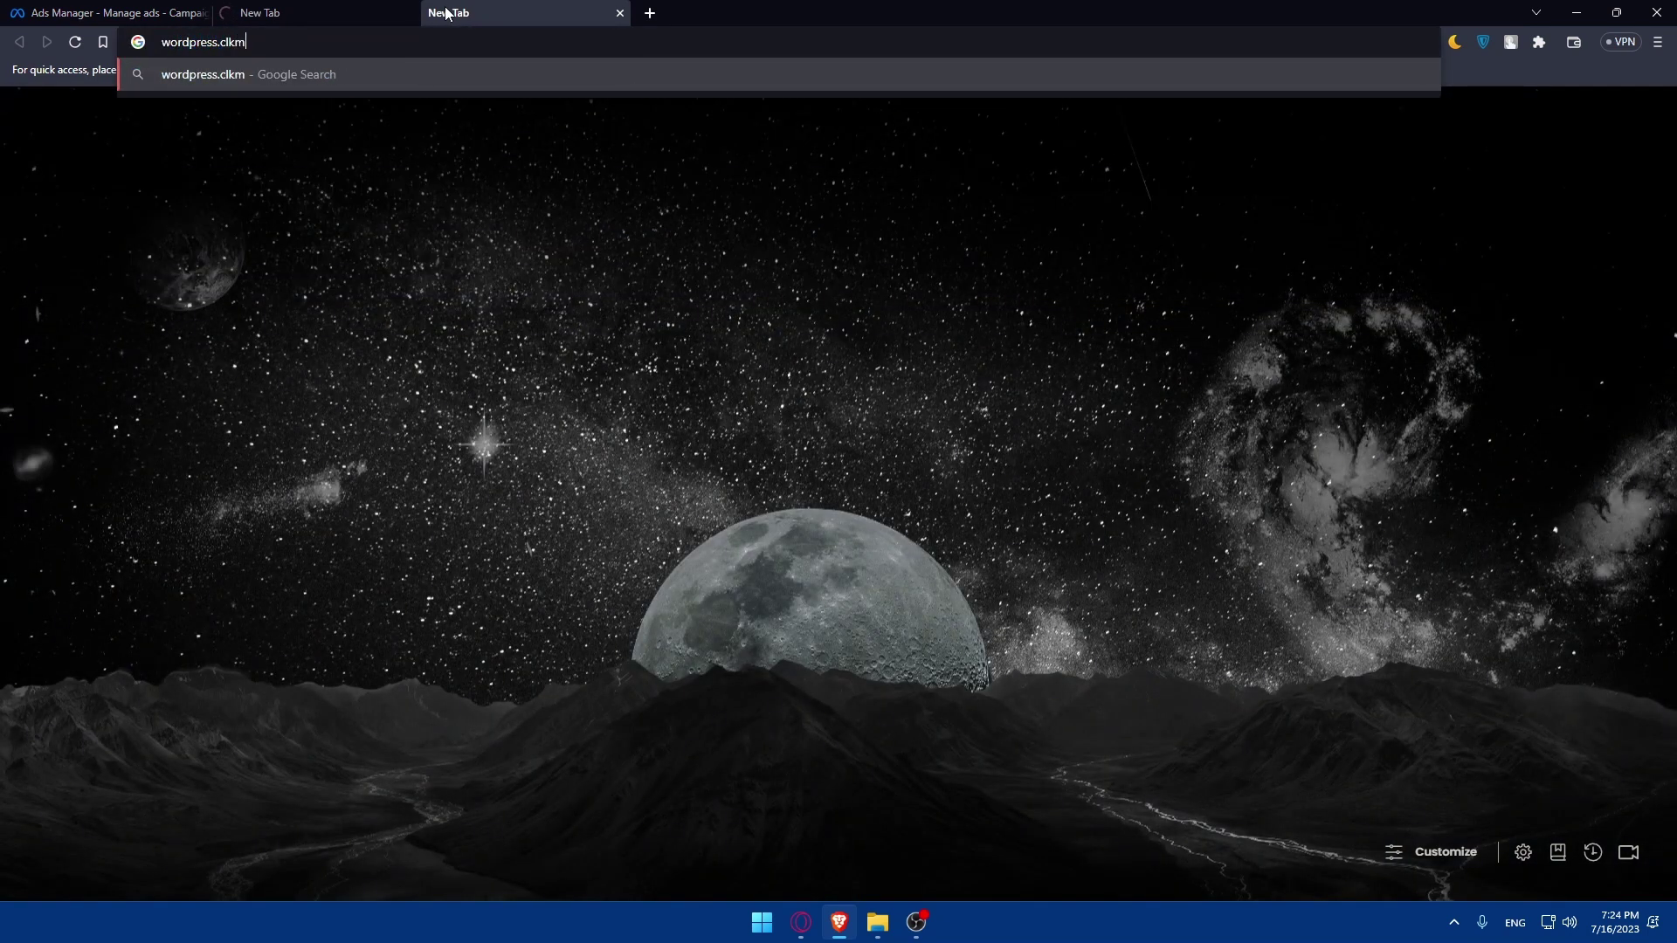
key("BackSpace")
key("BackSpace")
key("BackSpace")
type("om")
key("Return")
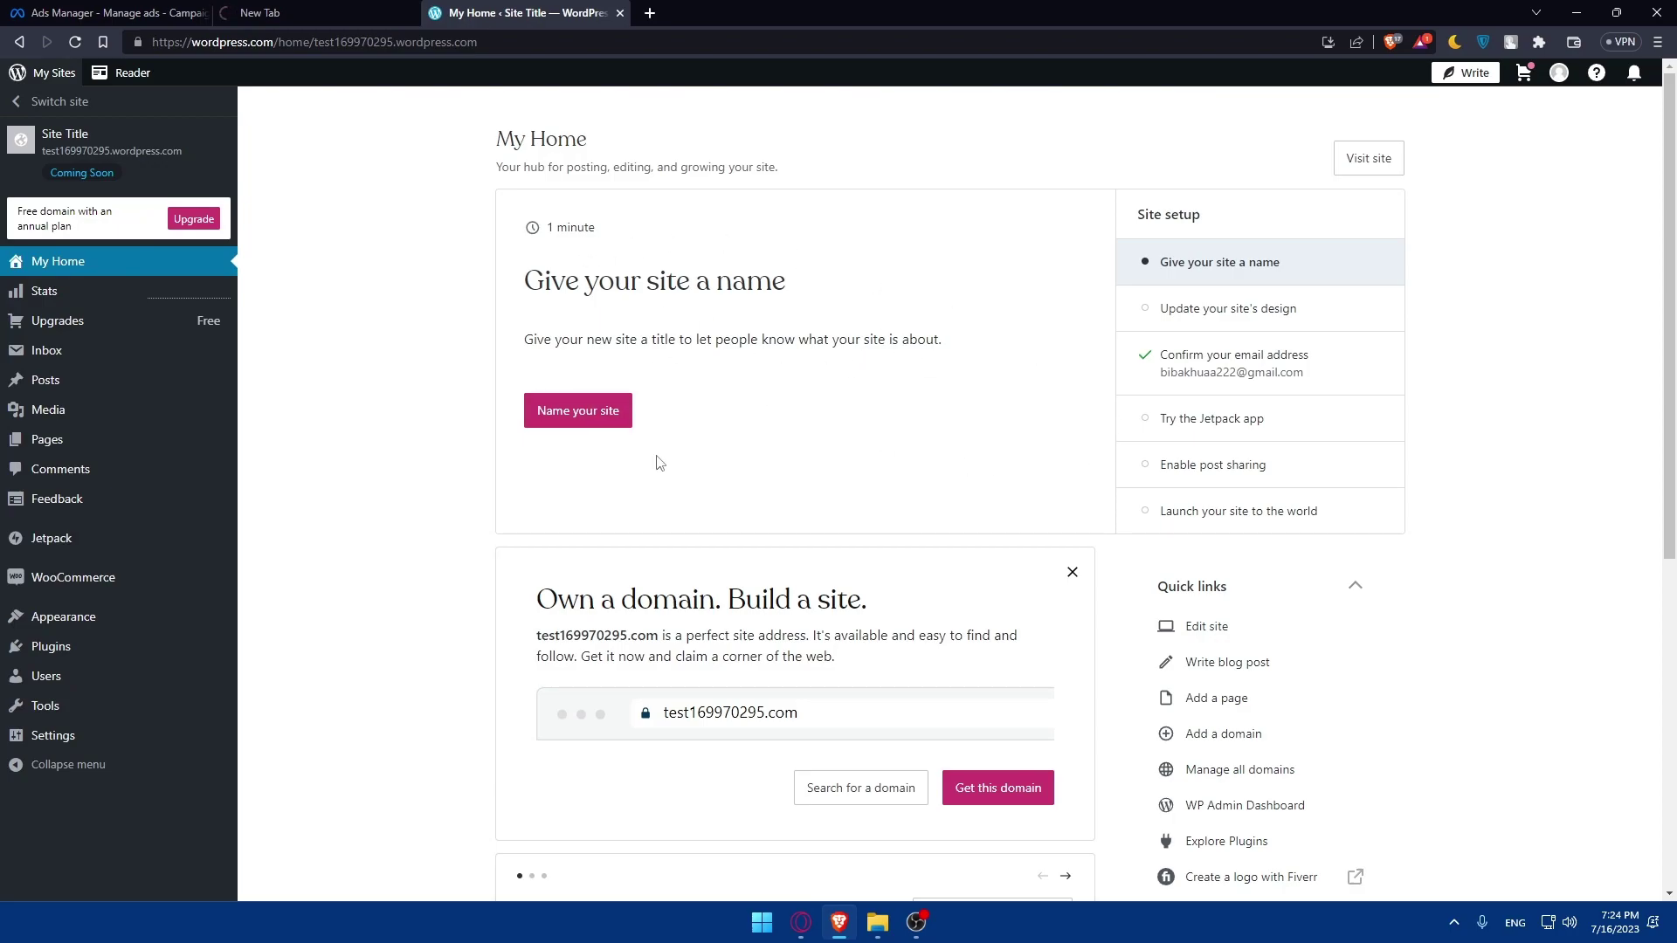
left_click(1559, 72)
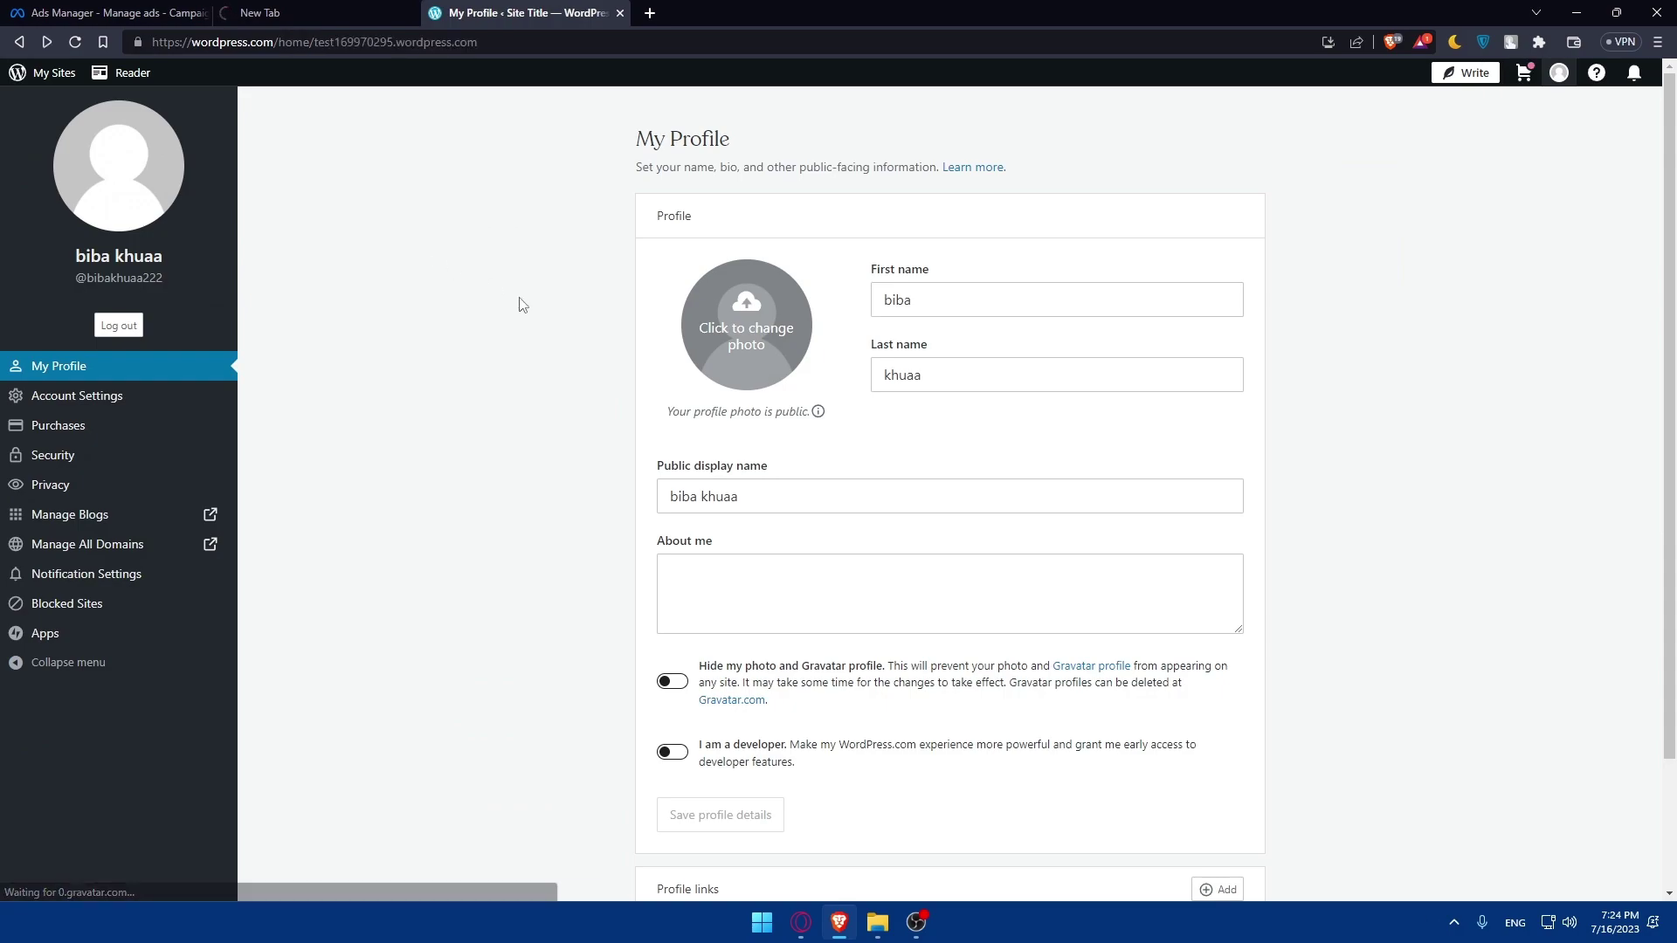
key("alt+Left")
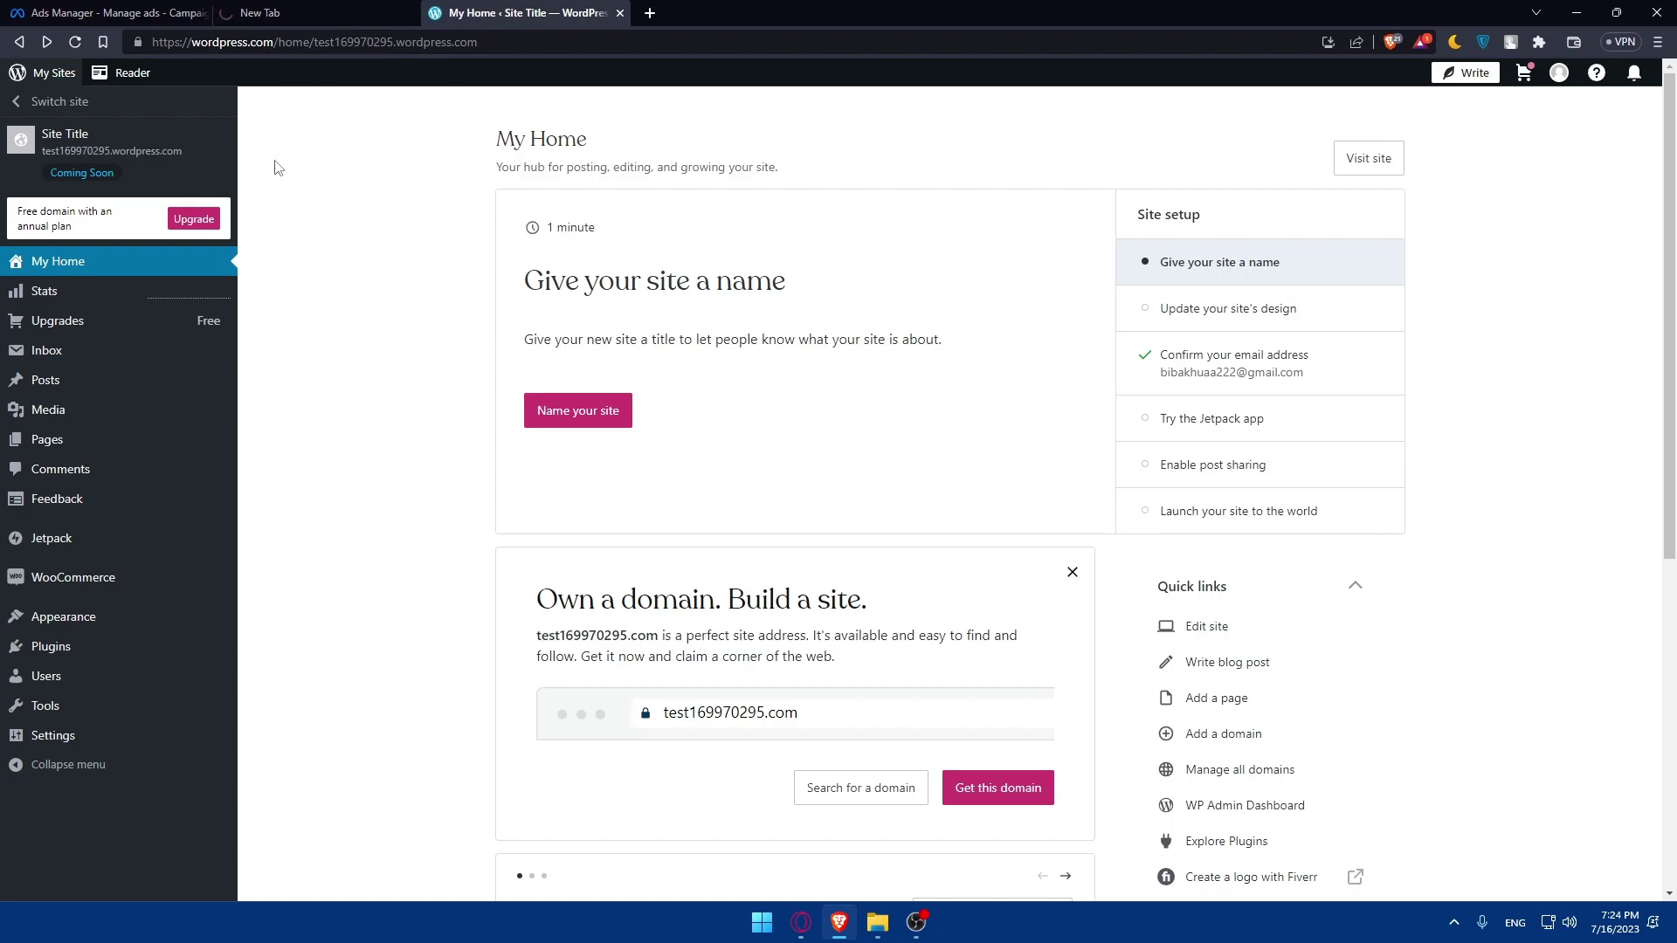
left_click(209, 219)
scroll(838, 454, "down", 2)
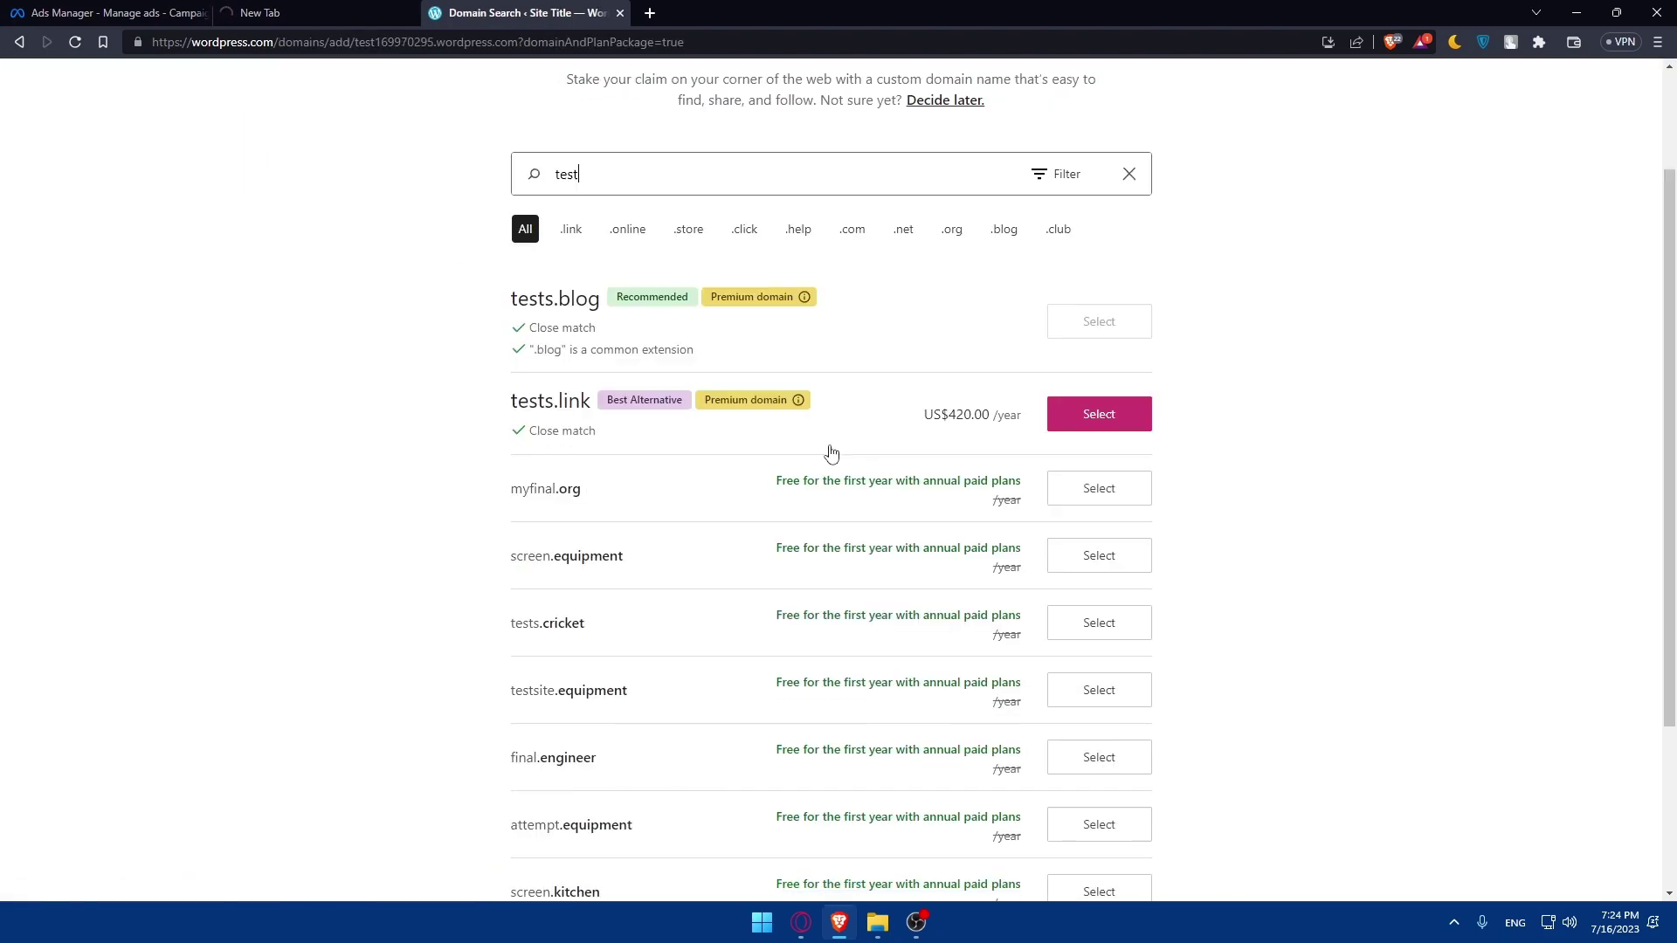
scroll(830, 436, "up", 3)
key("alt+Left")
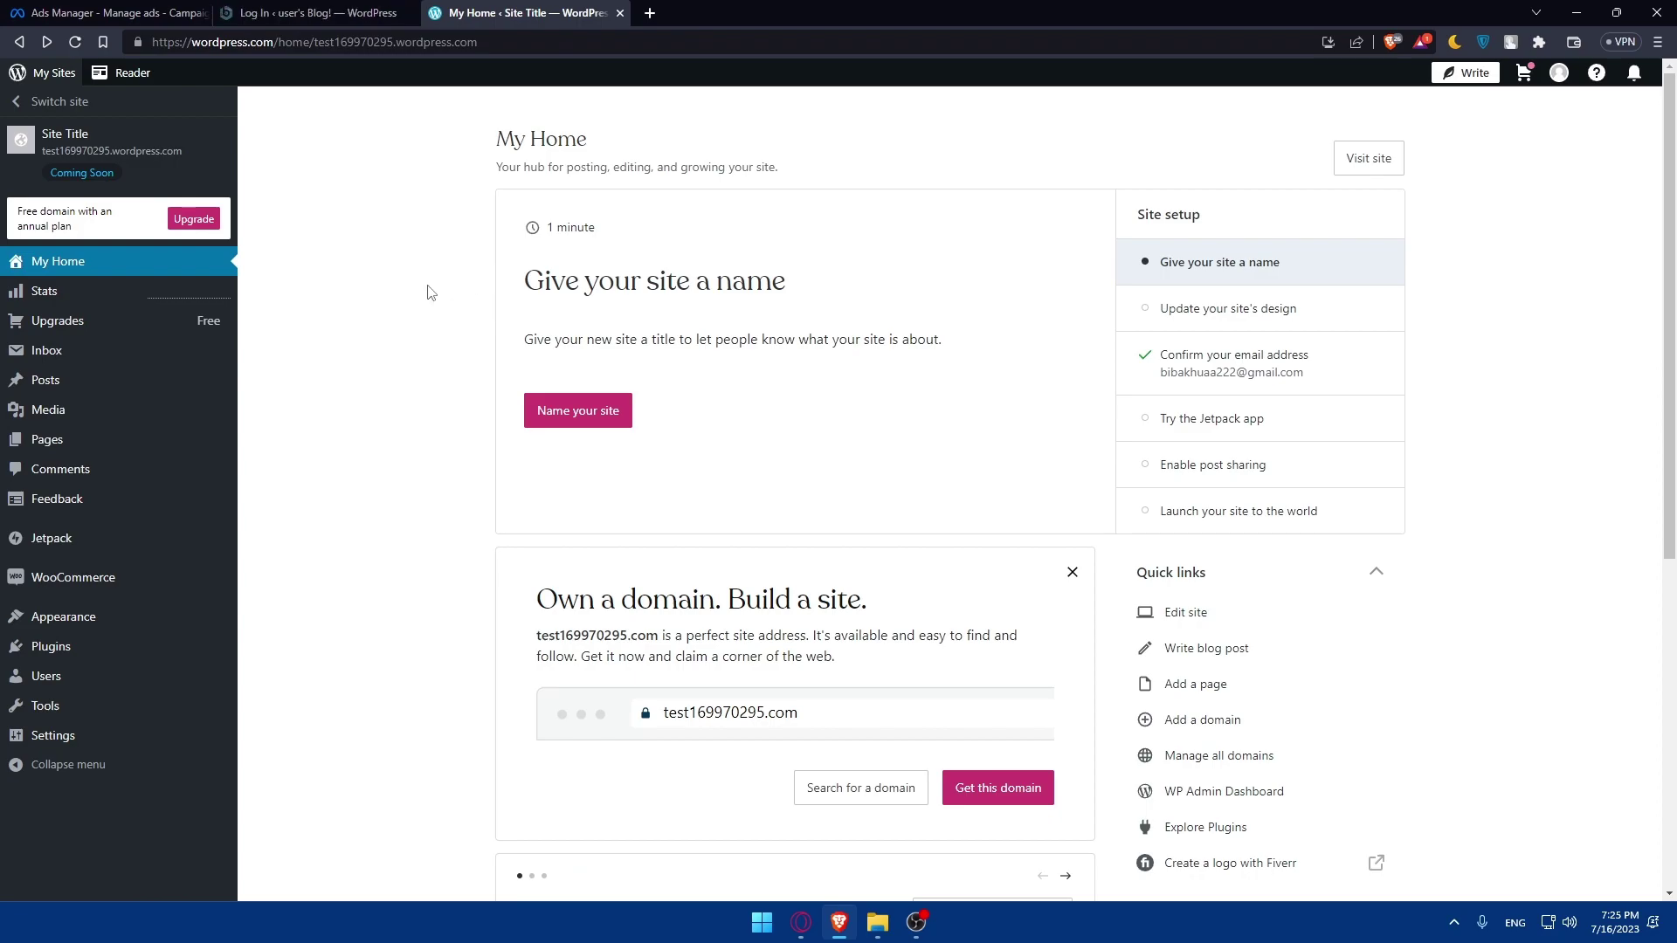
left_click(367, 24)
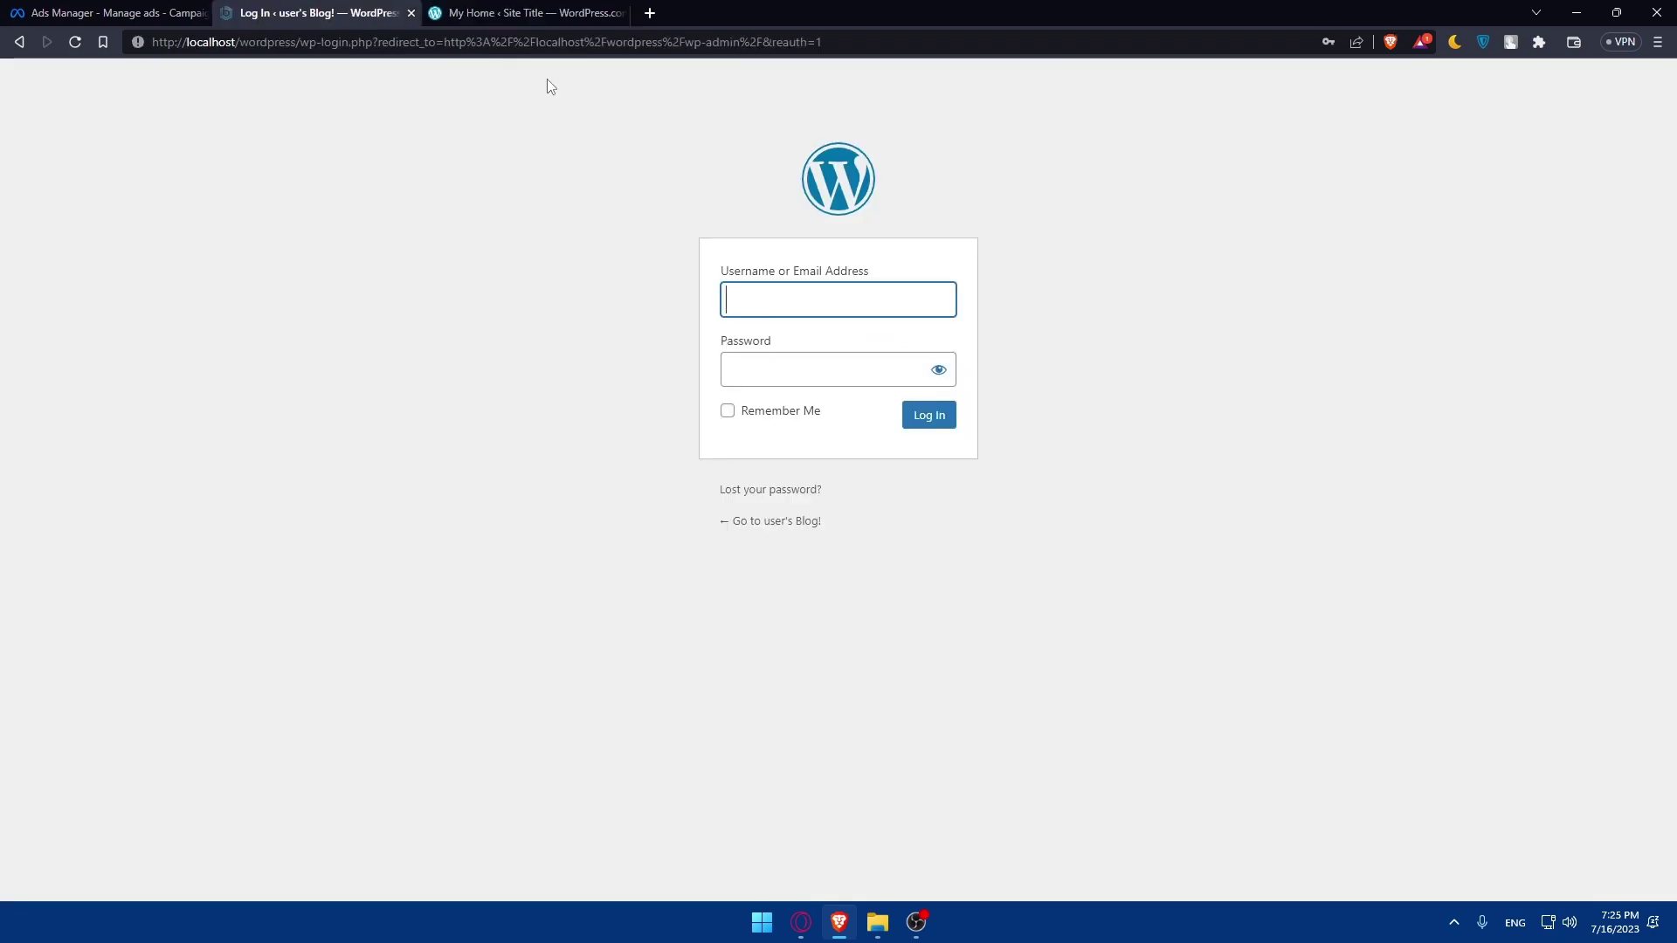
left_click(798, 300)
left_click(845, 350)
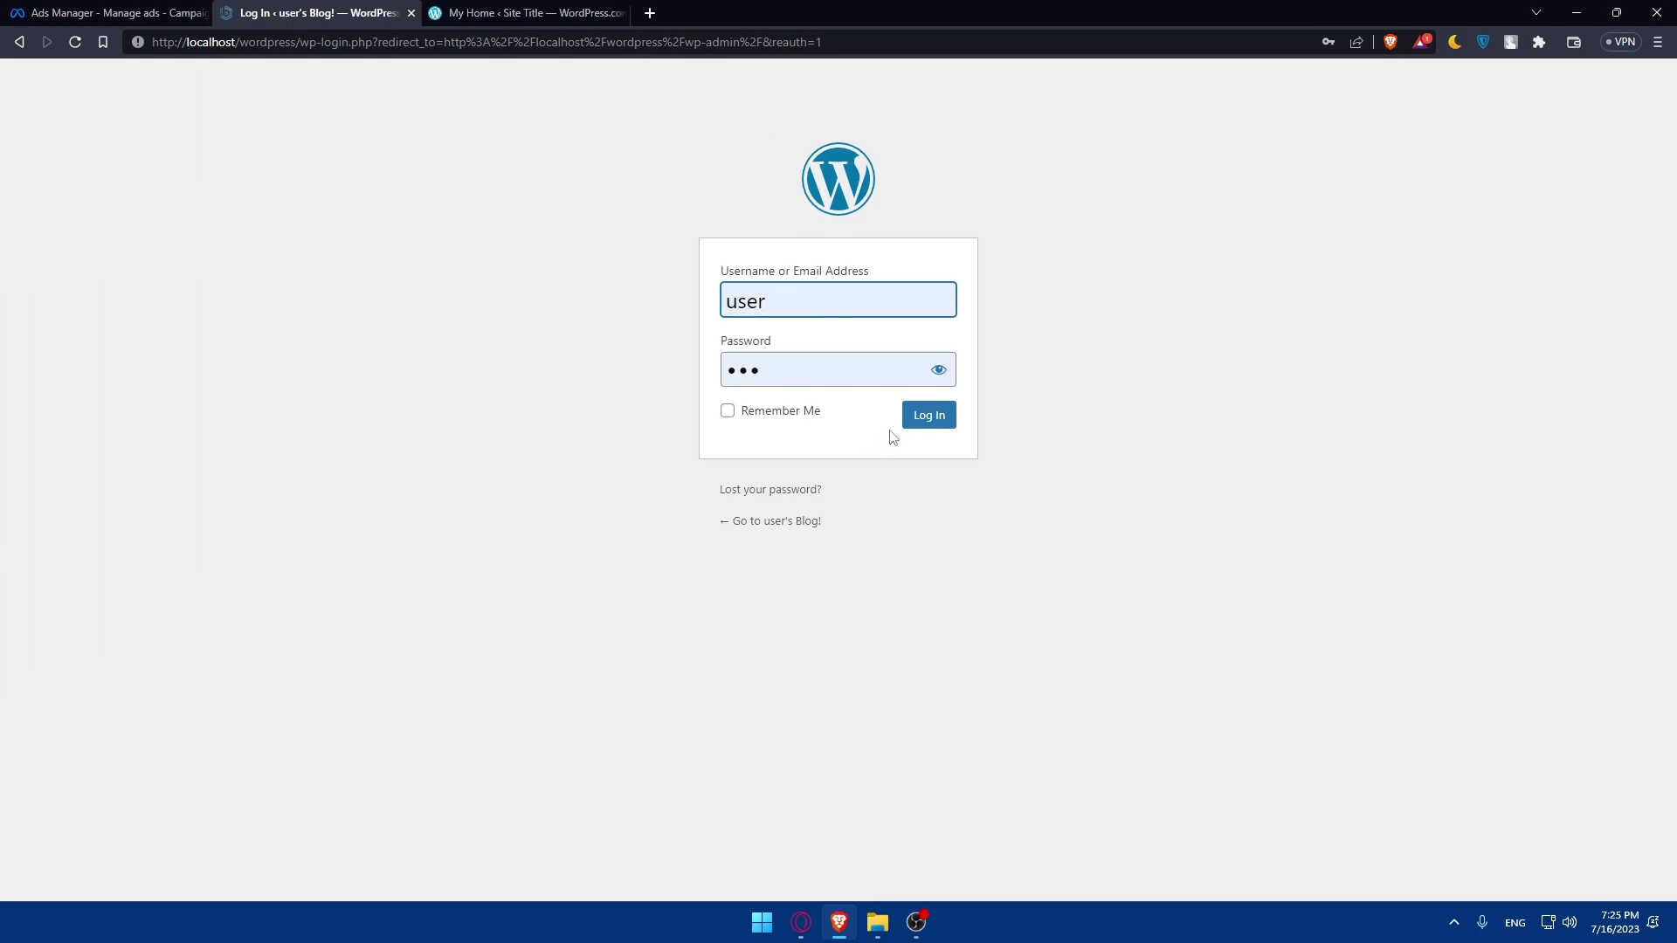
left_click(727, 412)
left_click(930, 422)
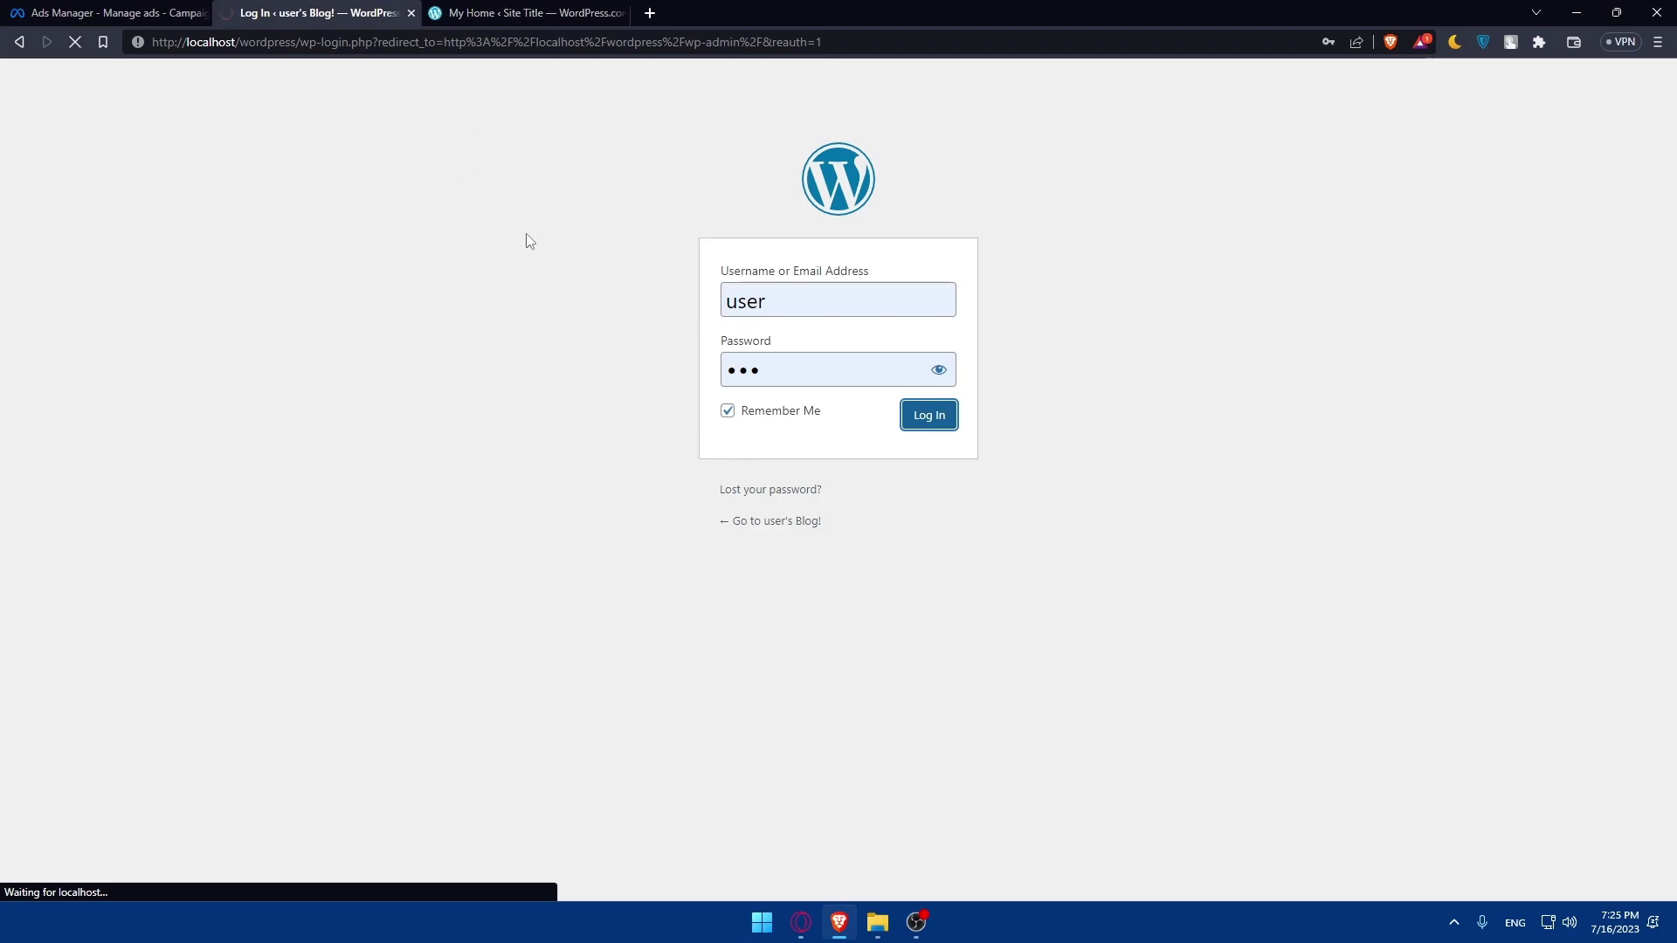
left_click(505, 13)
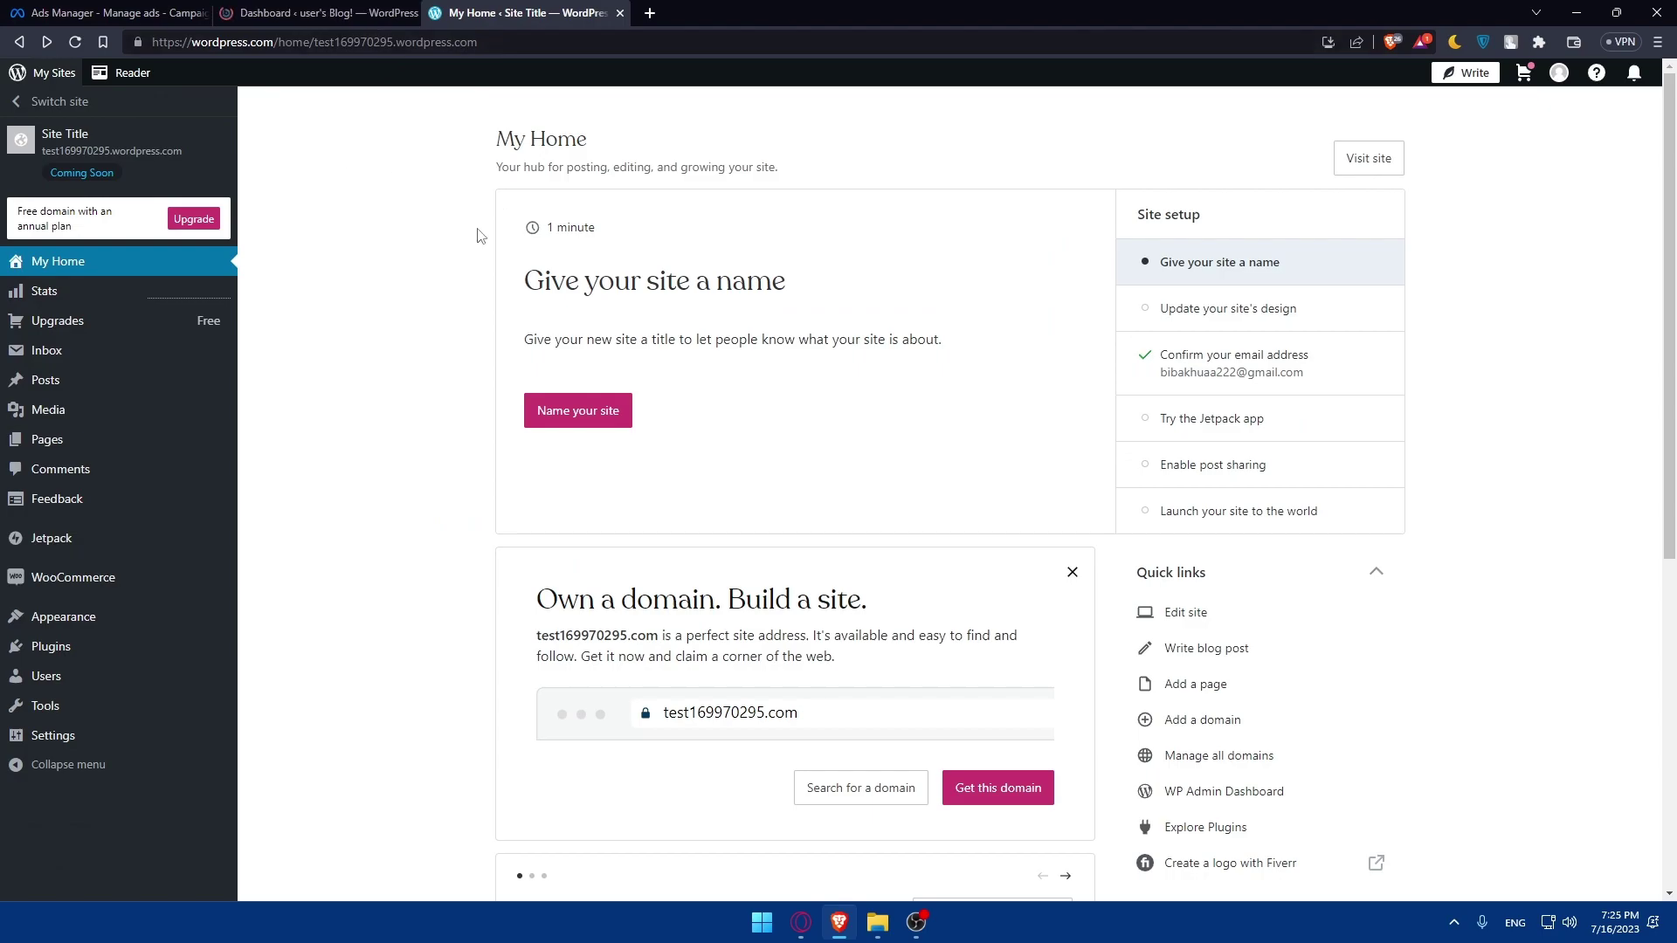
Go to Plugins, choose Upgrade to Business, and review the US$300-per-year checkout
left_click(76, 657)
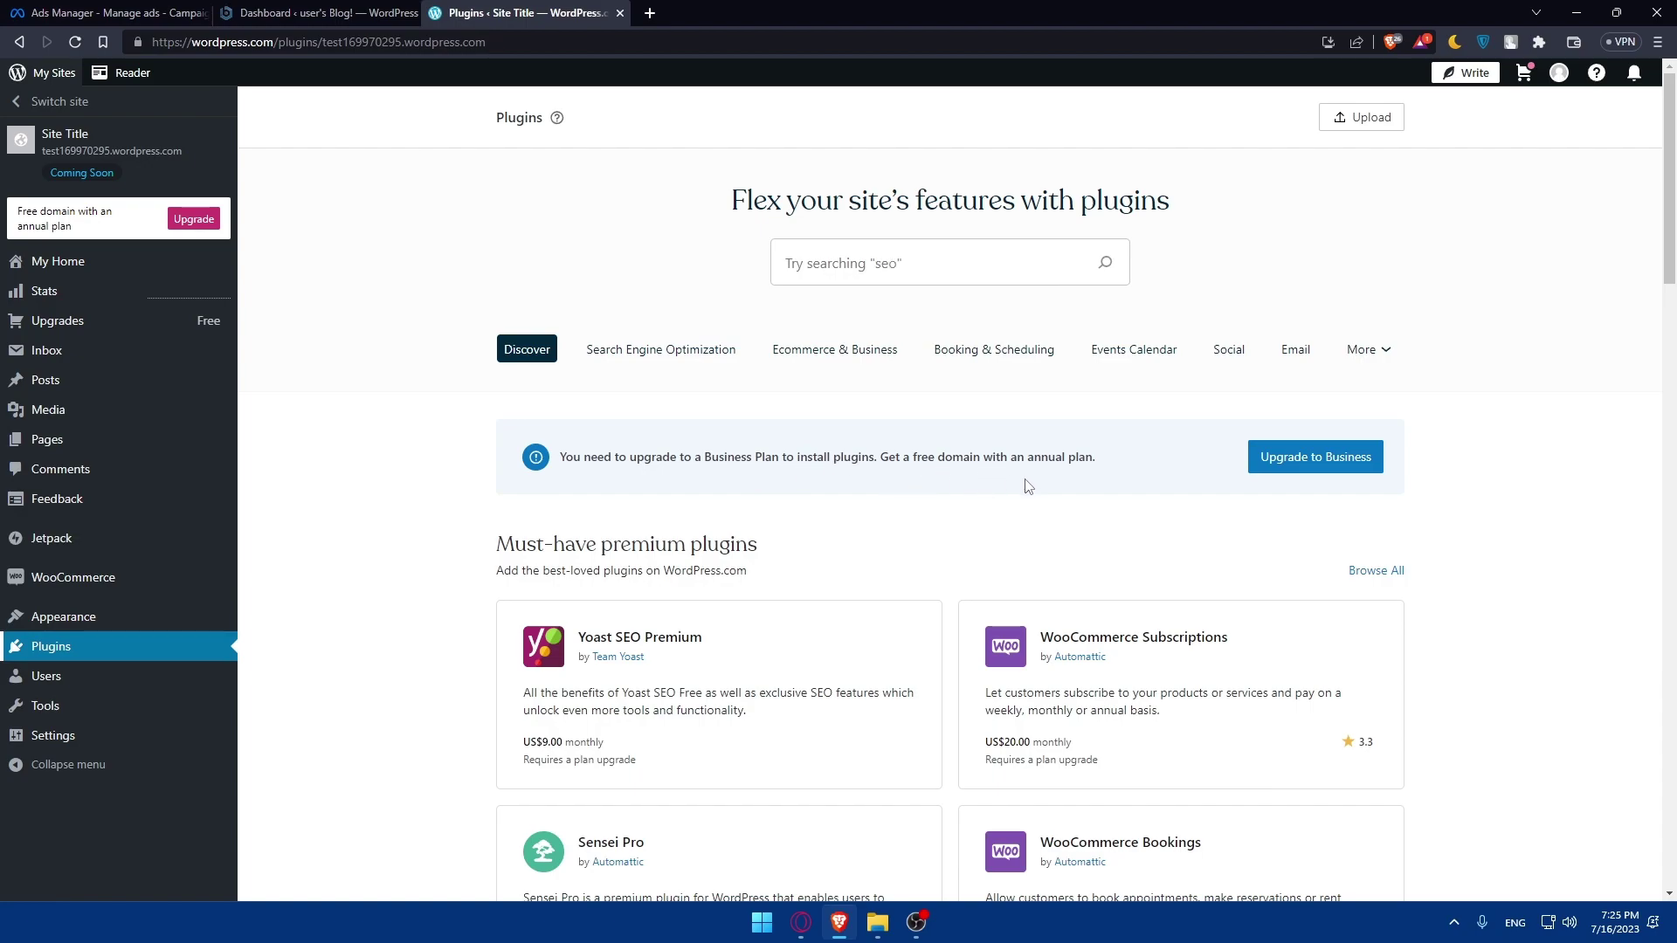
left_click(1305, 458)
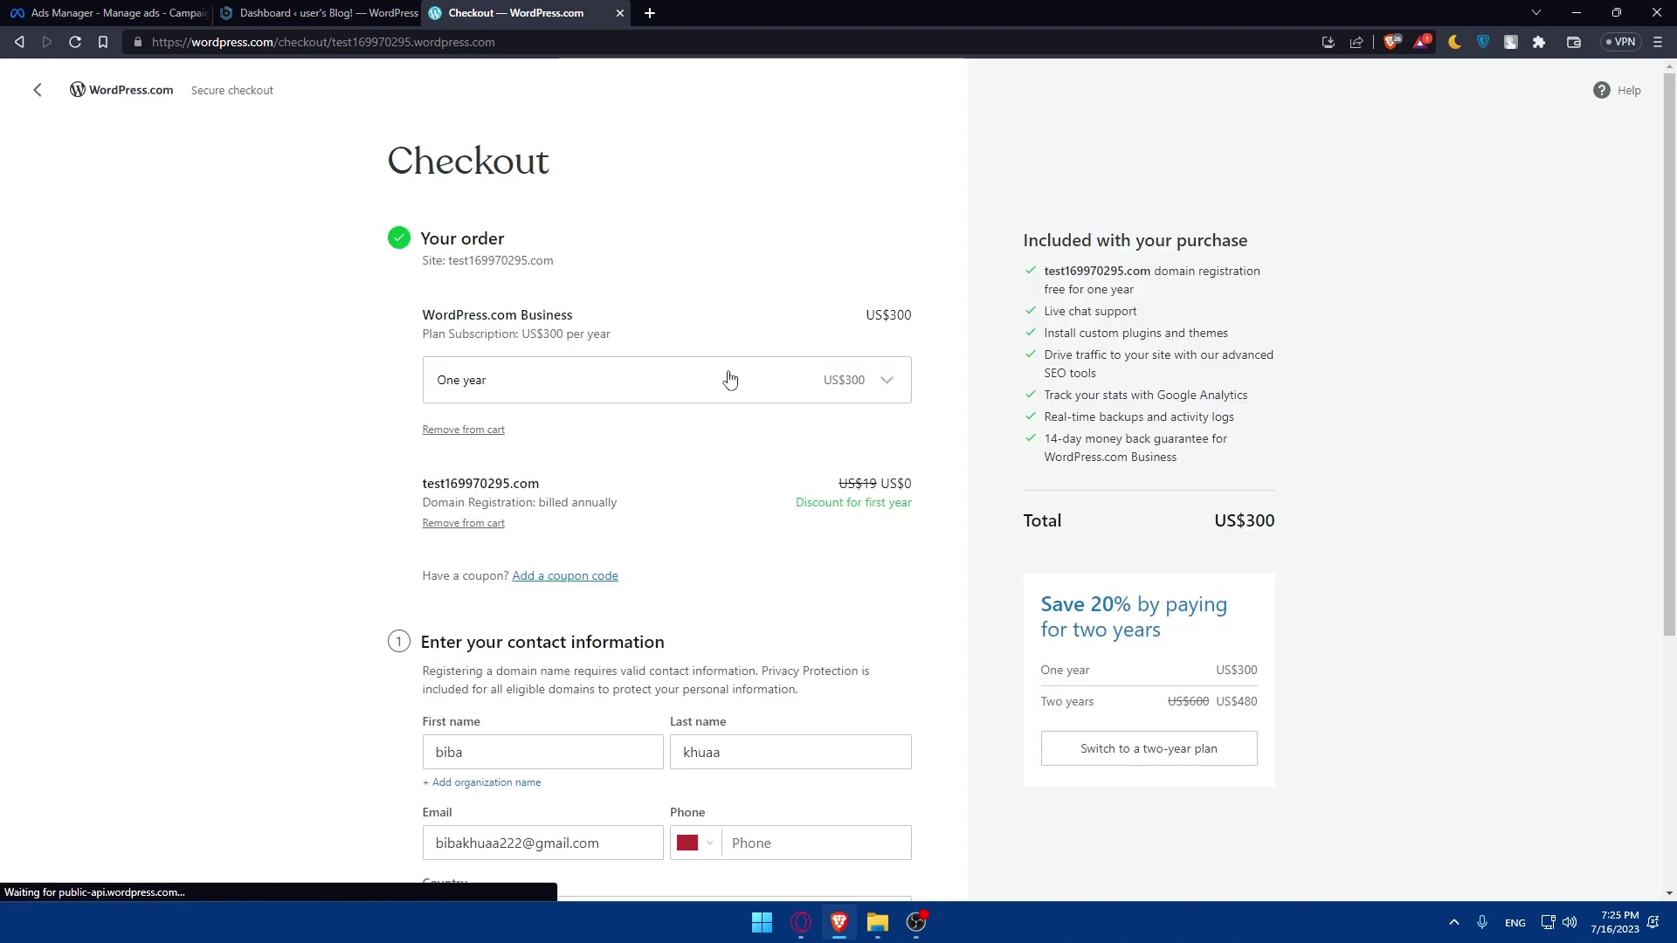
scroll(730, 375, "down", 2)
scroll(730, 377, "down", 3)
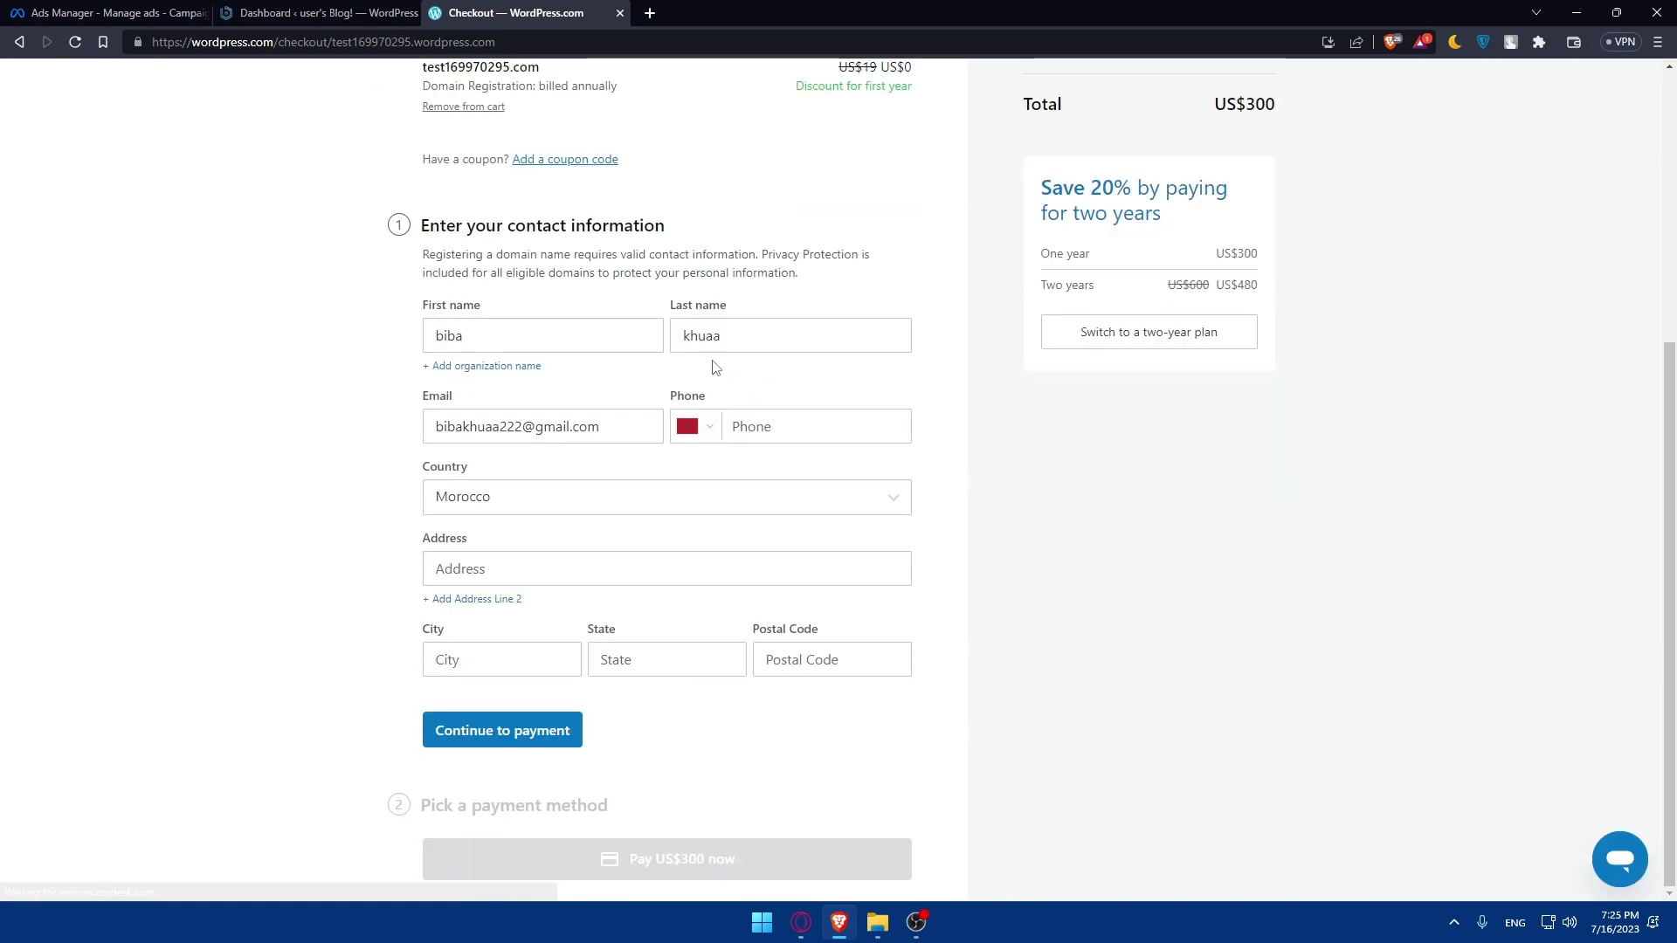
Close the checkout tab and go to Plugins > Add New in the local admin
left_click(619, 14)
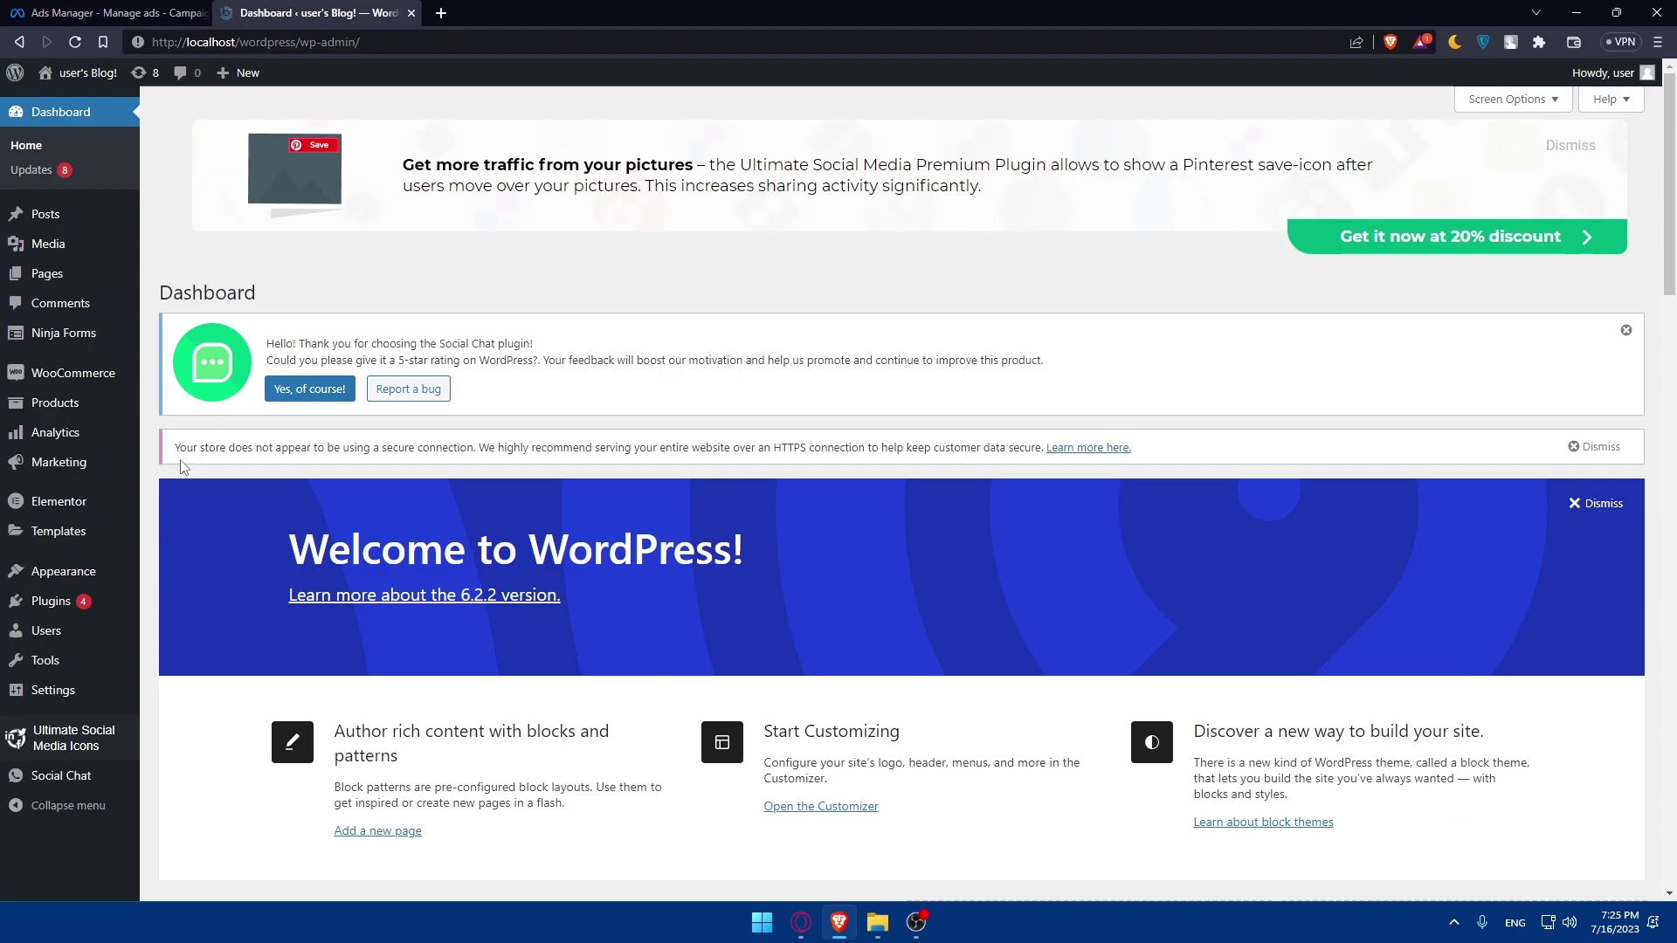
mouse_move(75, 600)
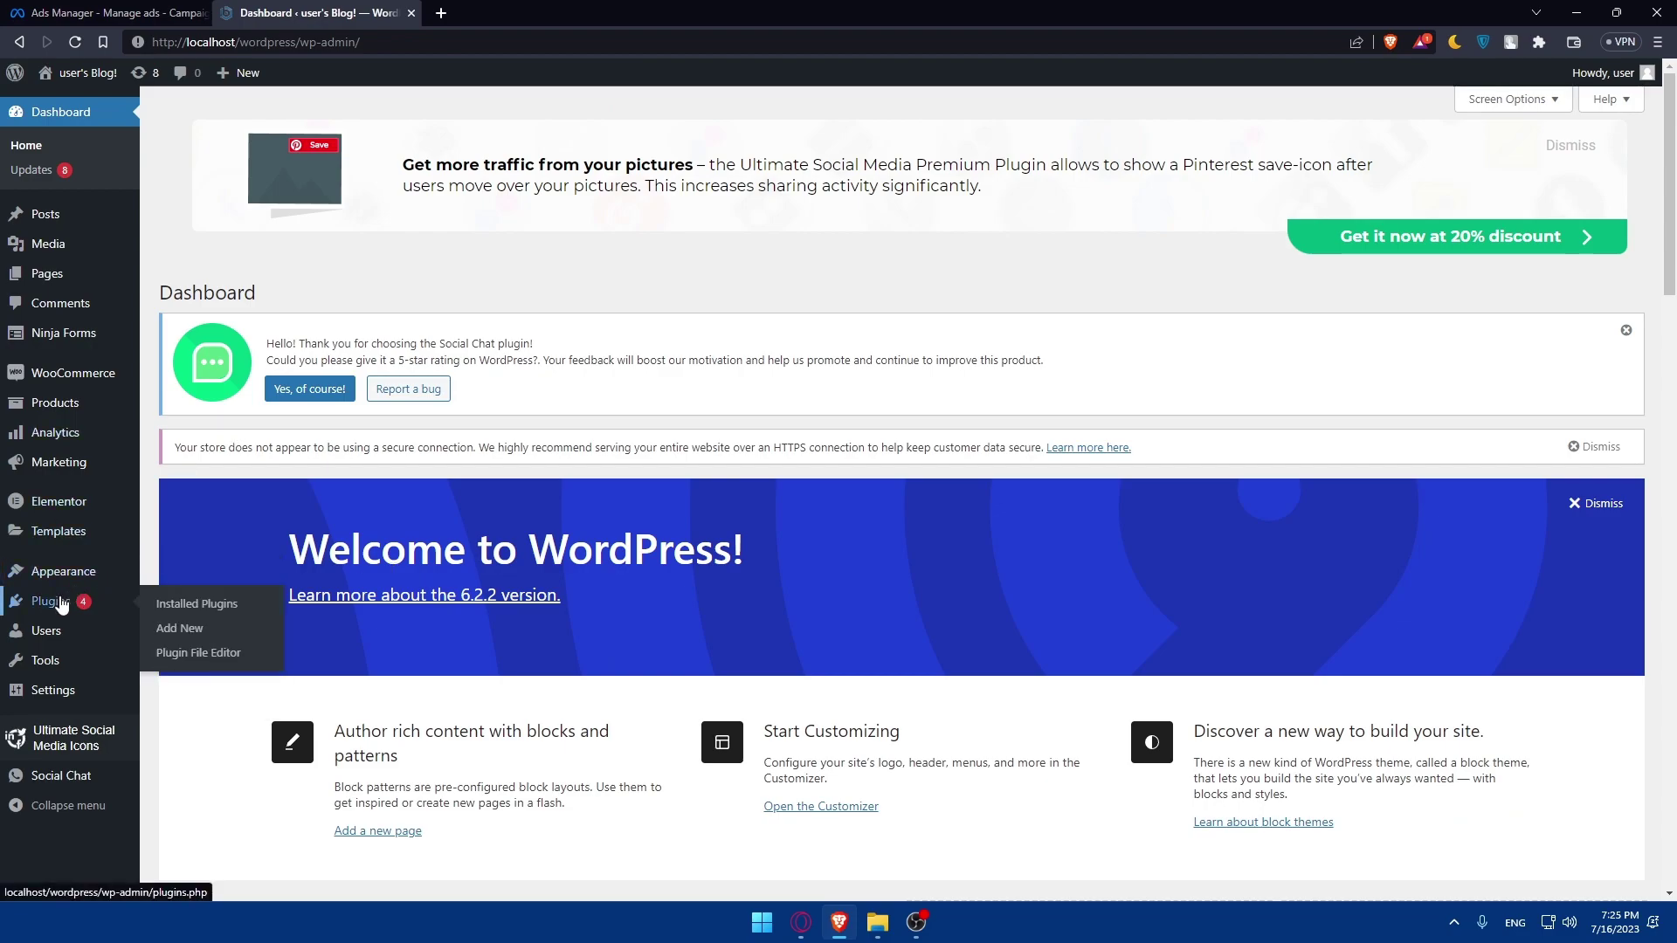
left_click(192, 629)
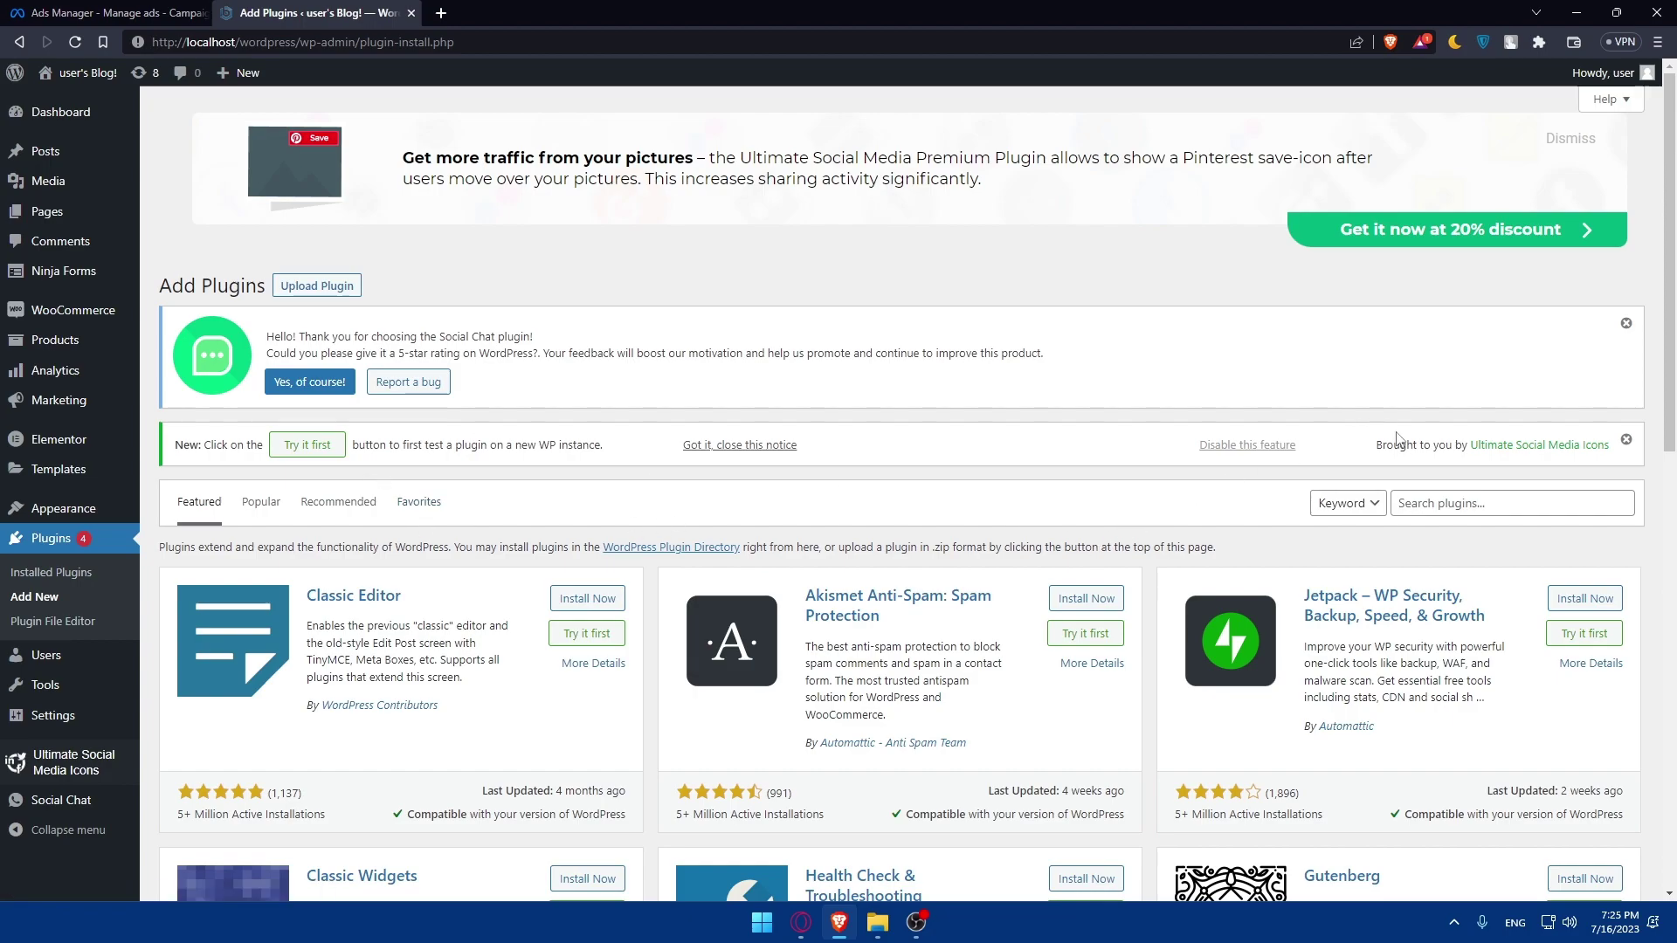
Search the plugin directory for 'facebook pixel' and scroll through the matching plugins
left_click(1437, 504)
type("facebook pixel")
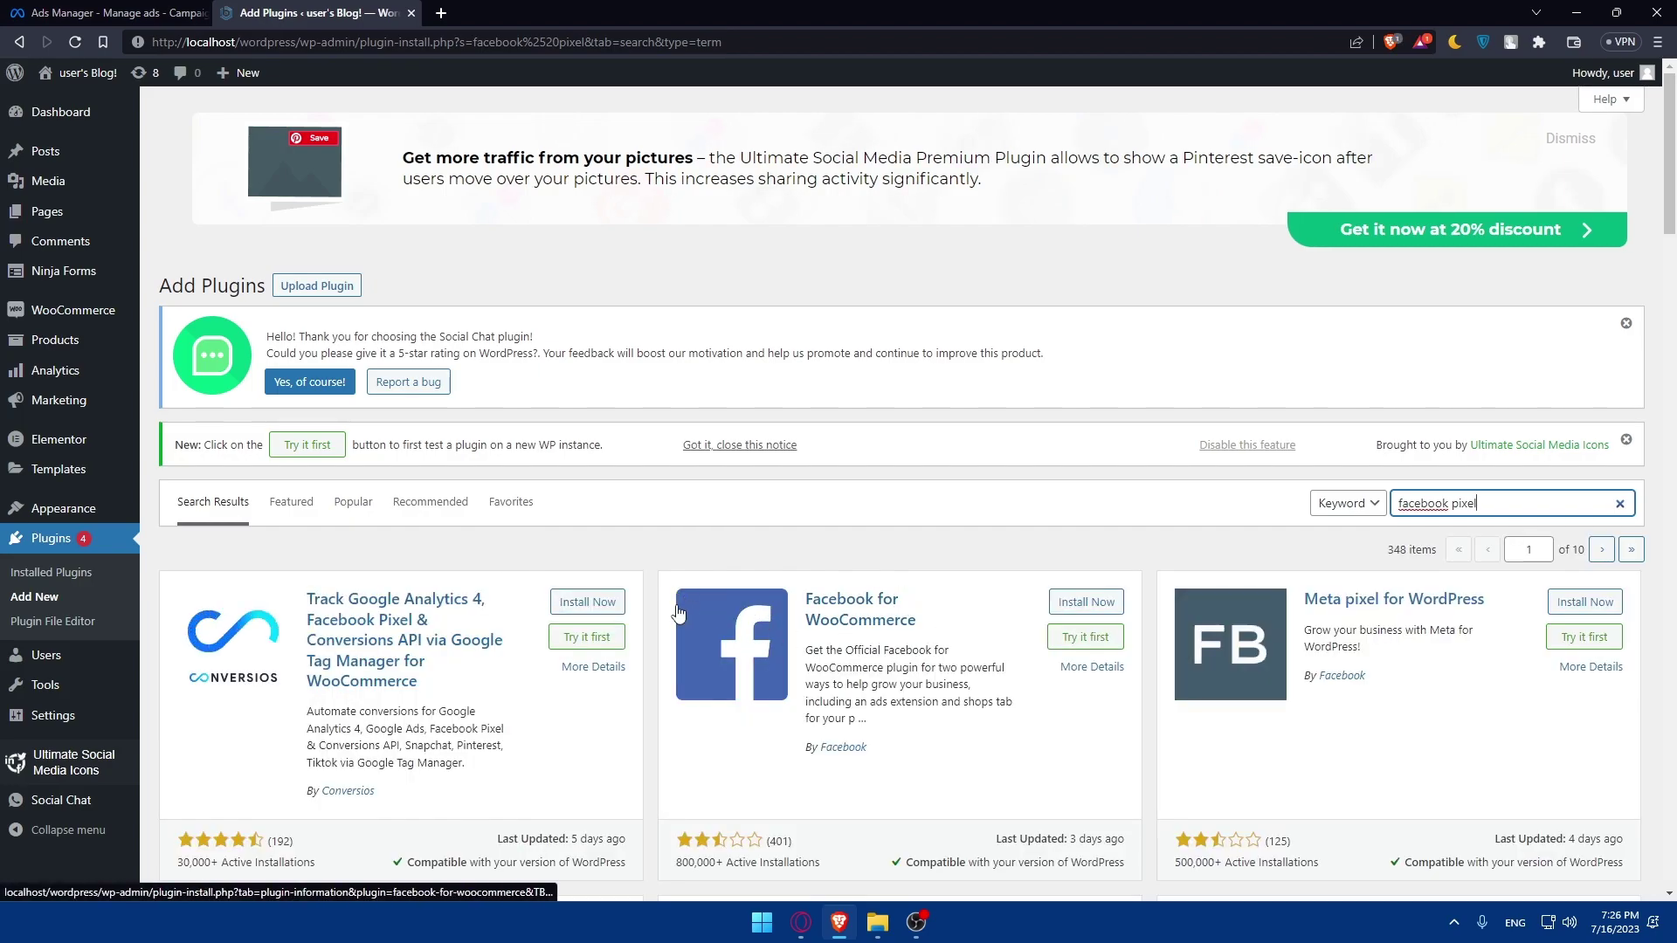
scroll(664, 517, "down", 3)
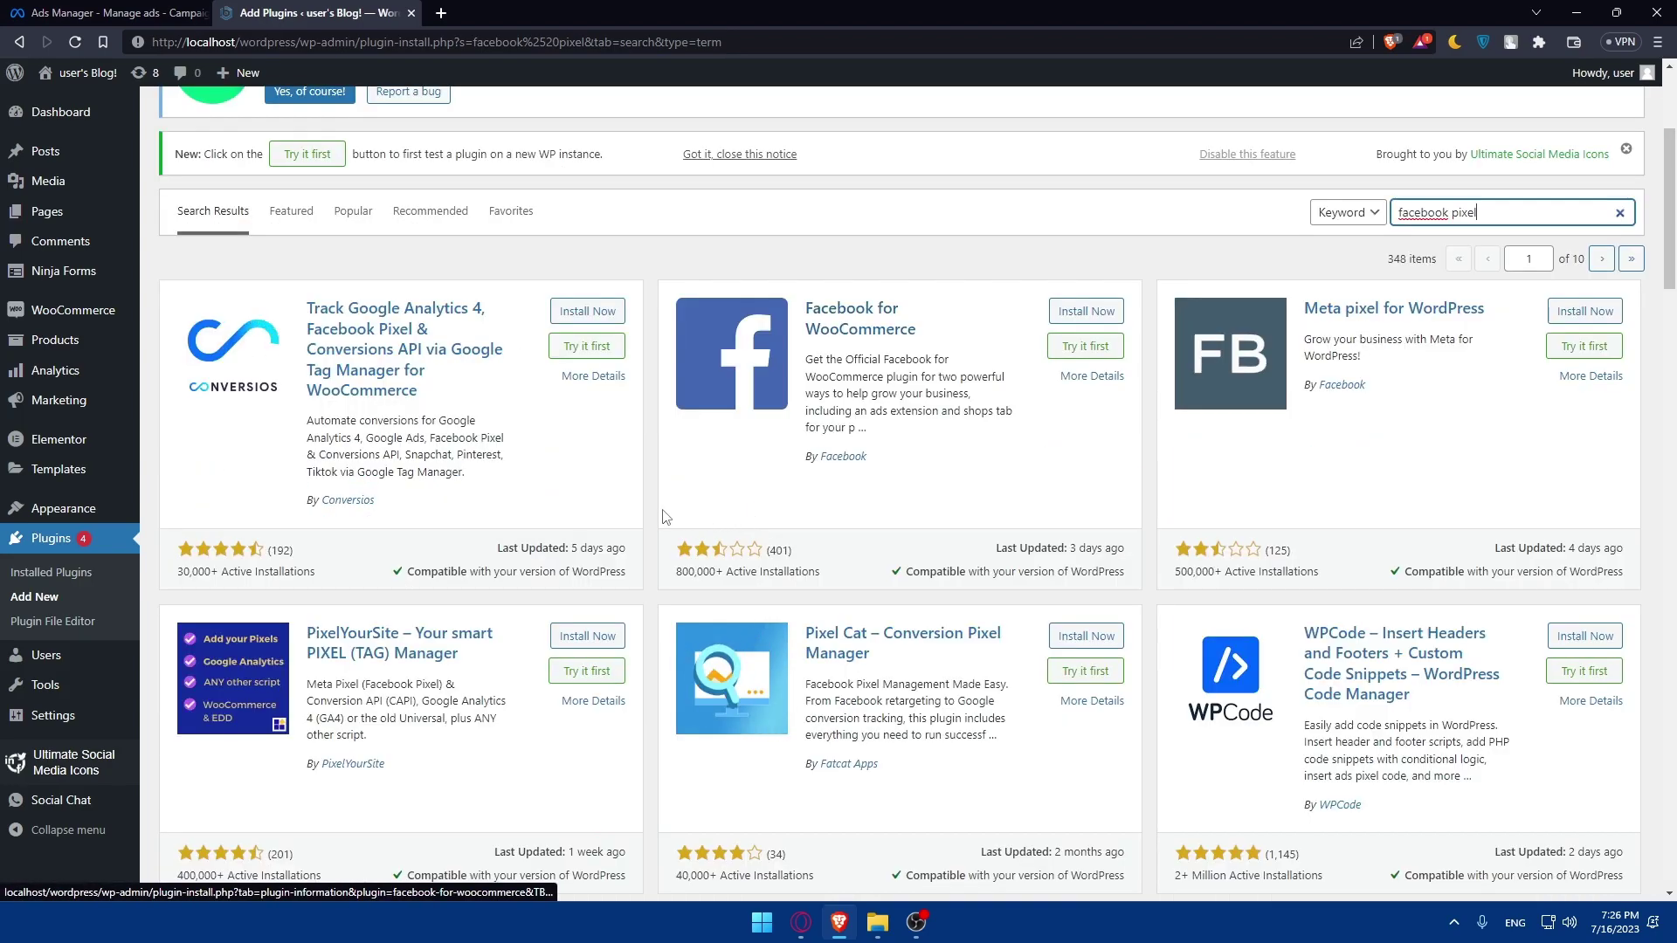
scroll(760, 511, "up", 3)
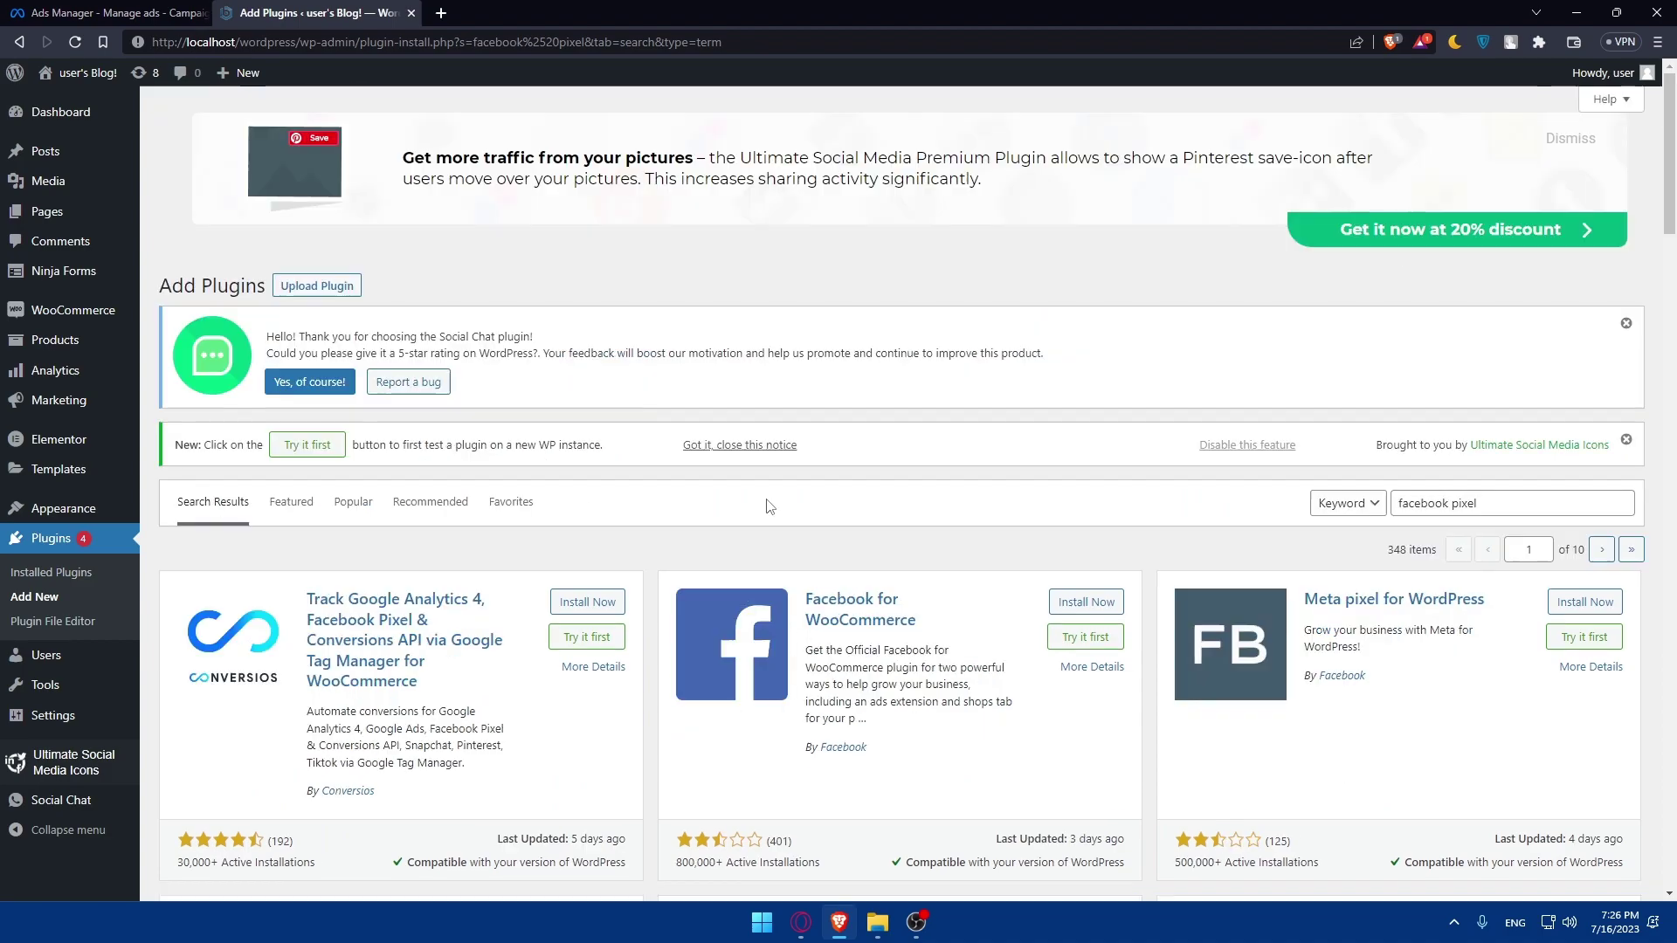
scroll(791, 567, "down", 2)
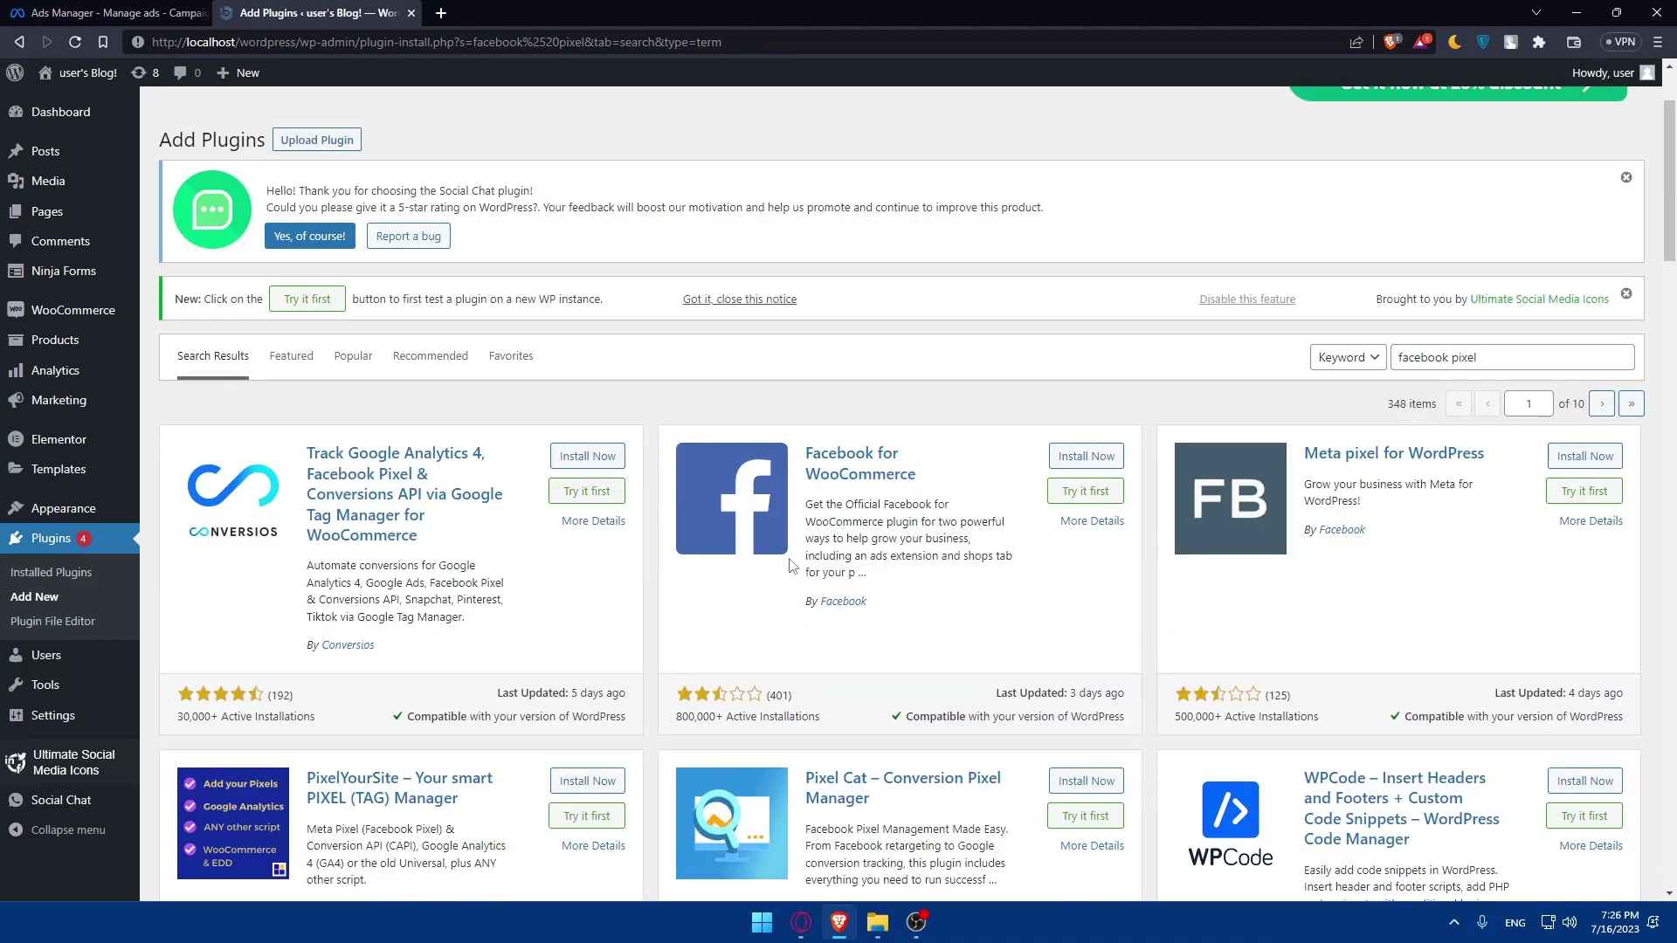
scroll(791, 568, "down", 6)
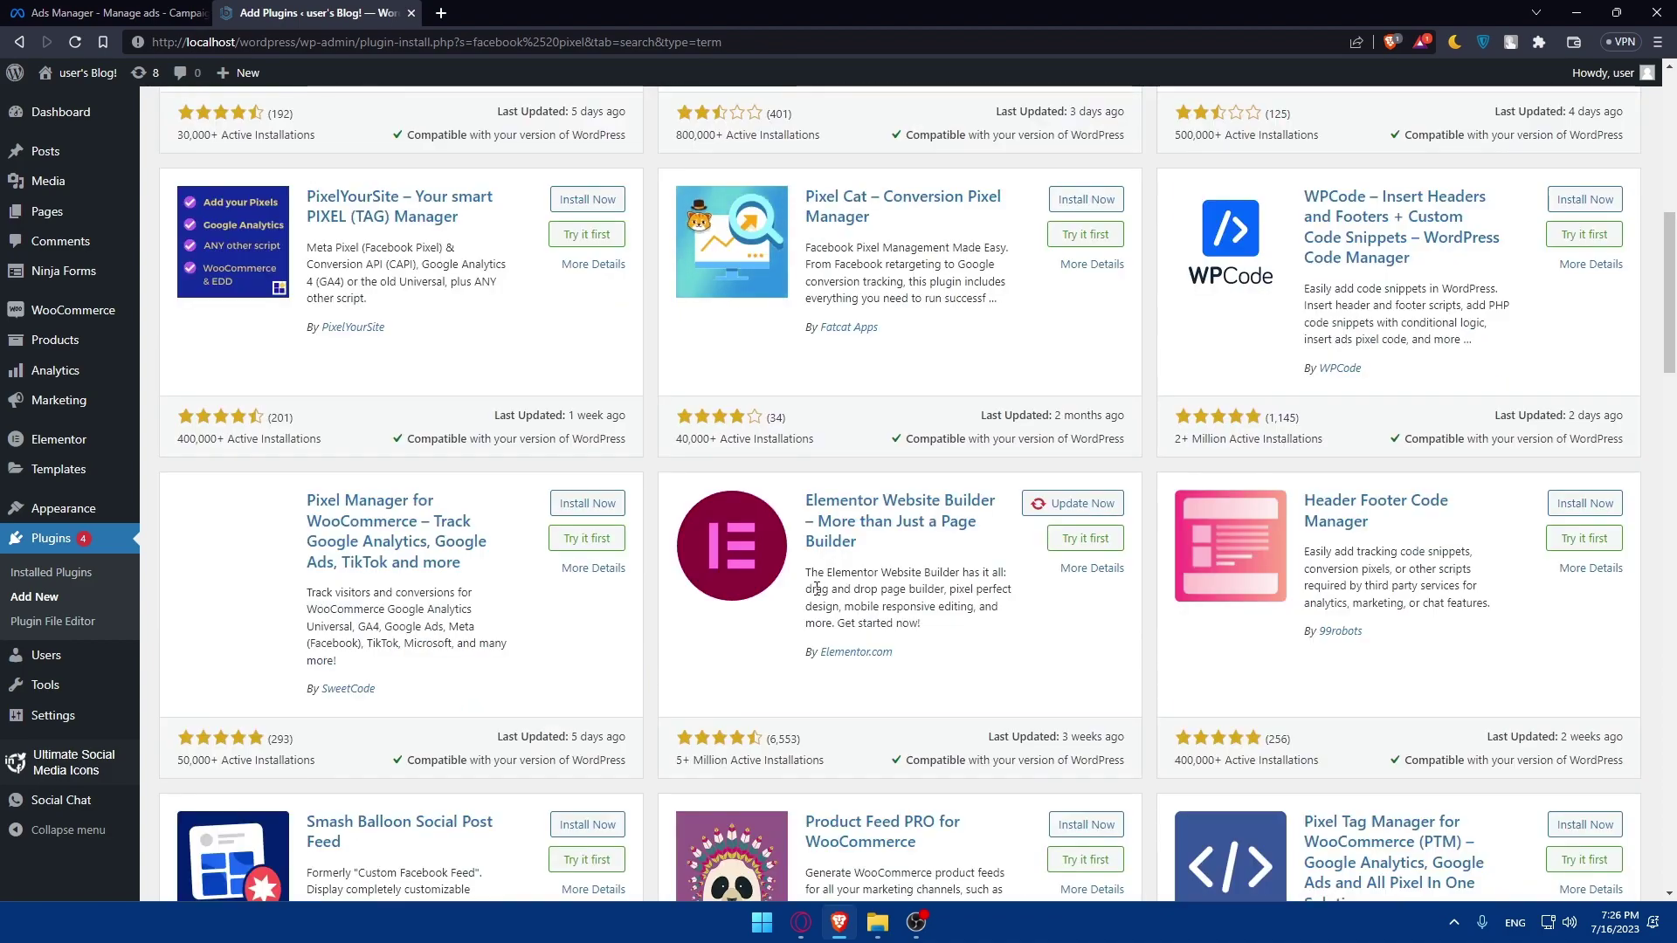
scroll(816, 590, "up", 3)
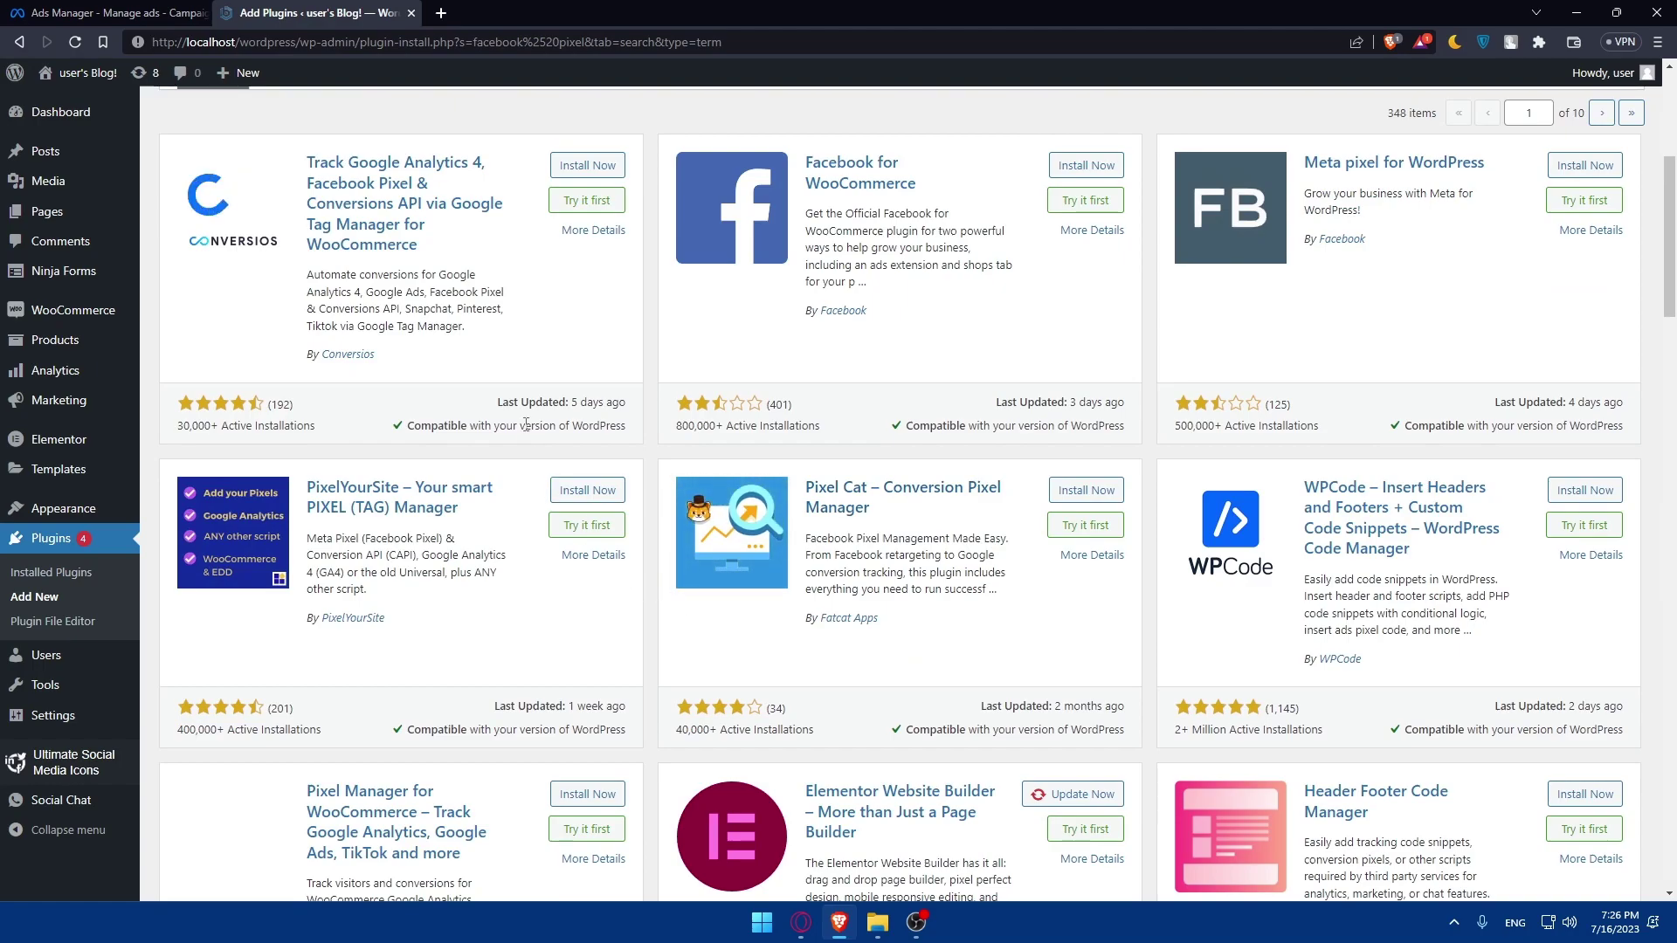
scroll(525, 426, "up", 2)
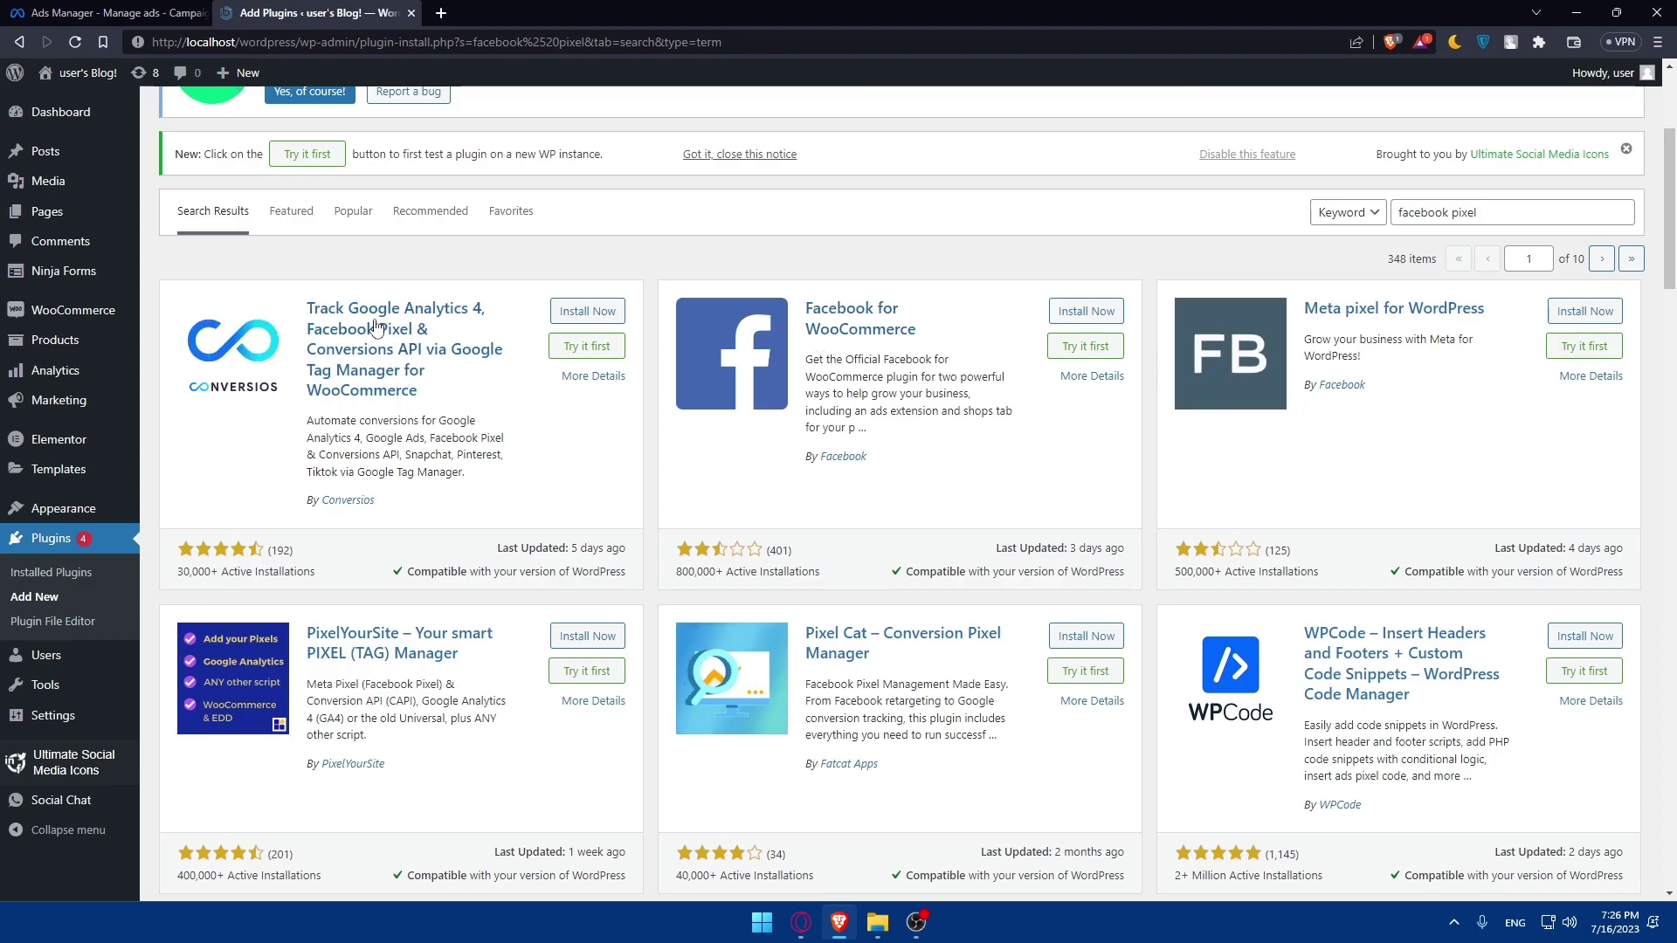
Install the Conversios plugin and read its More Details description in a separate tab
left_click(581, 313)
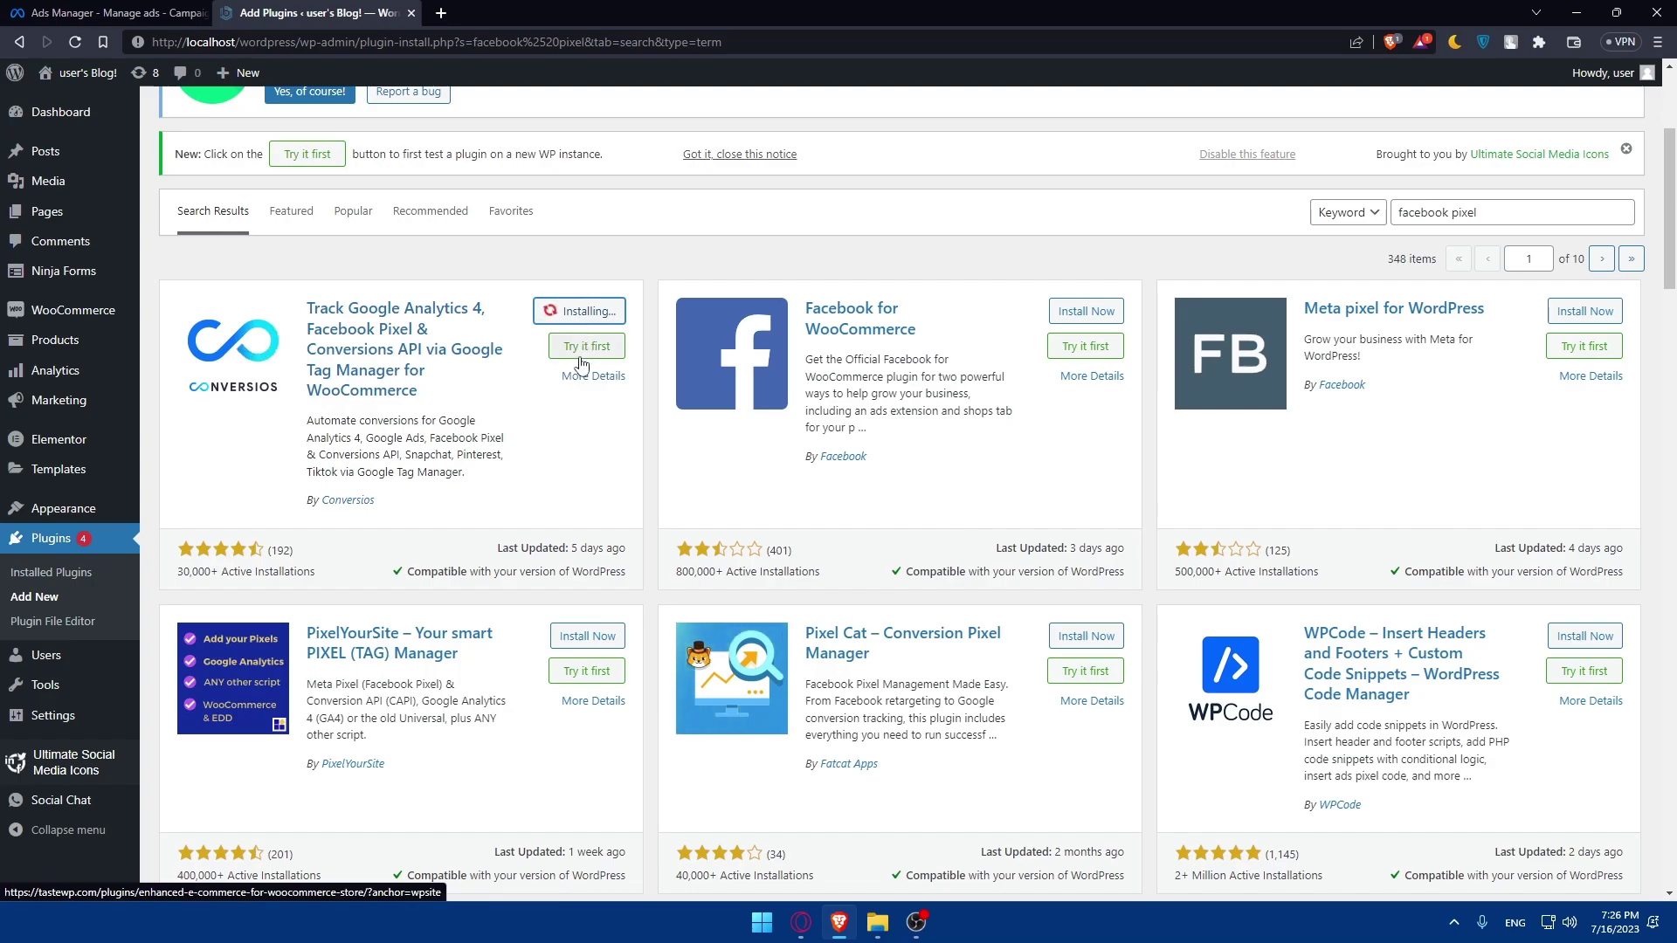
right_click(593, 382)
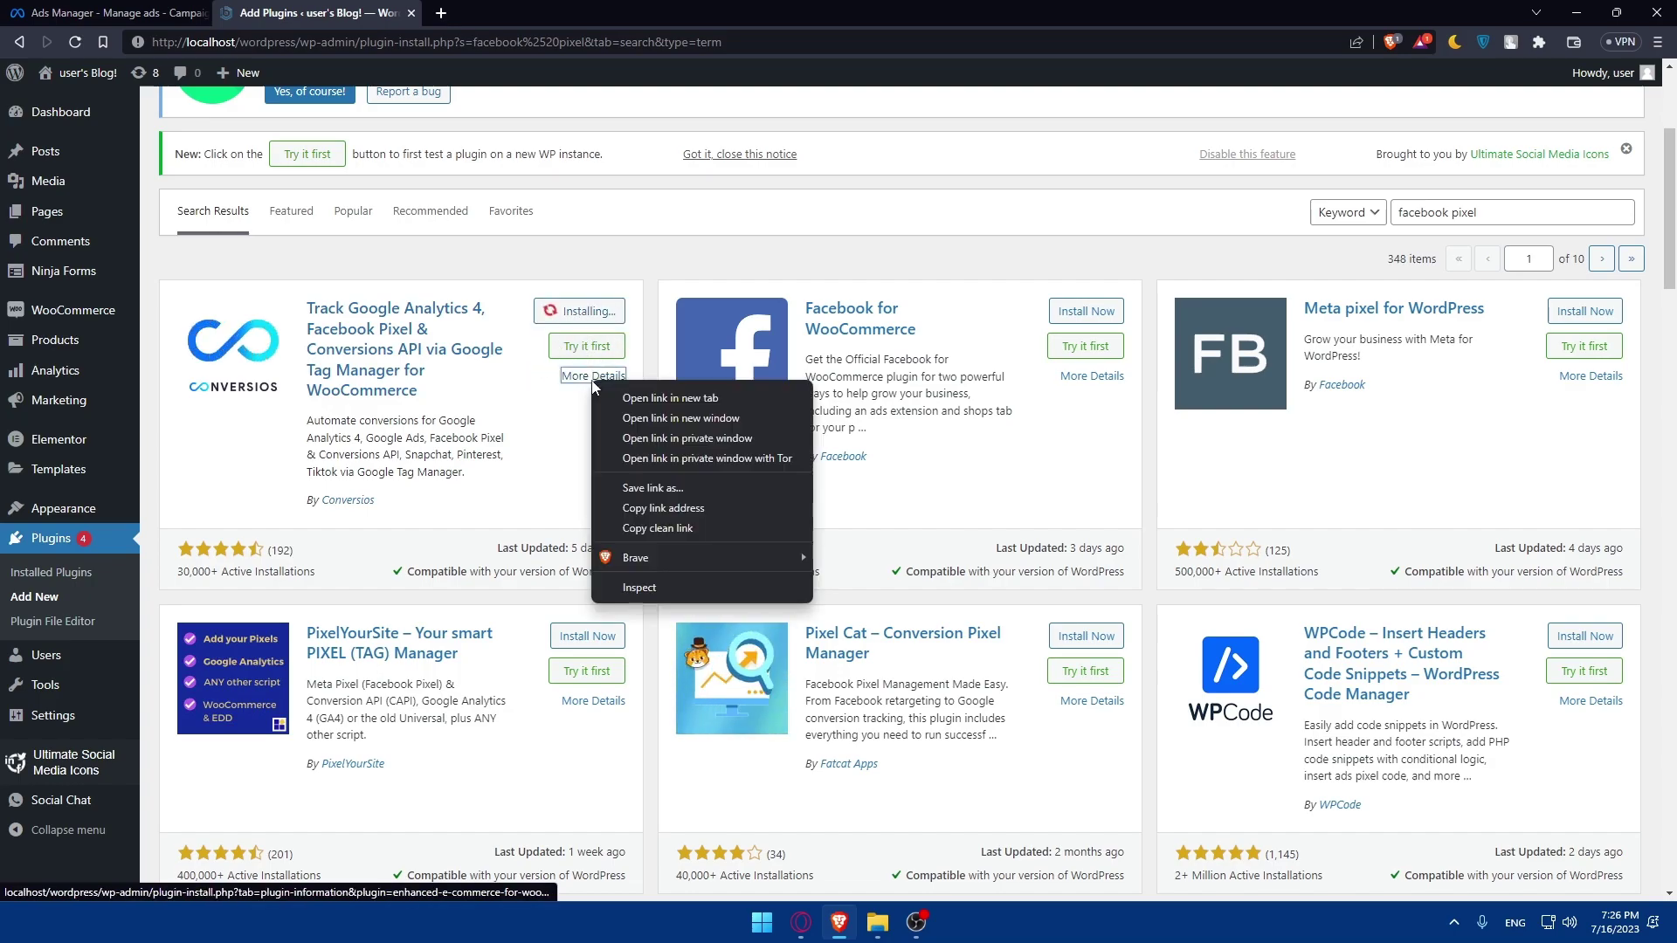
left_click(670, 399)
left_click(509, 16)
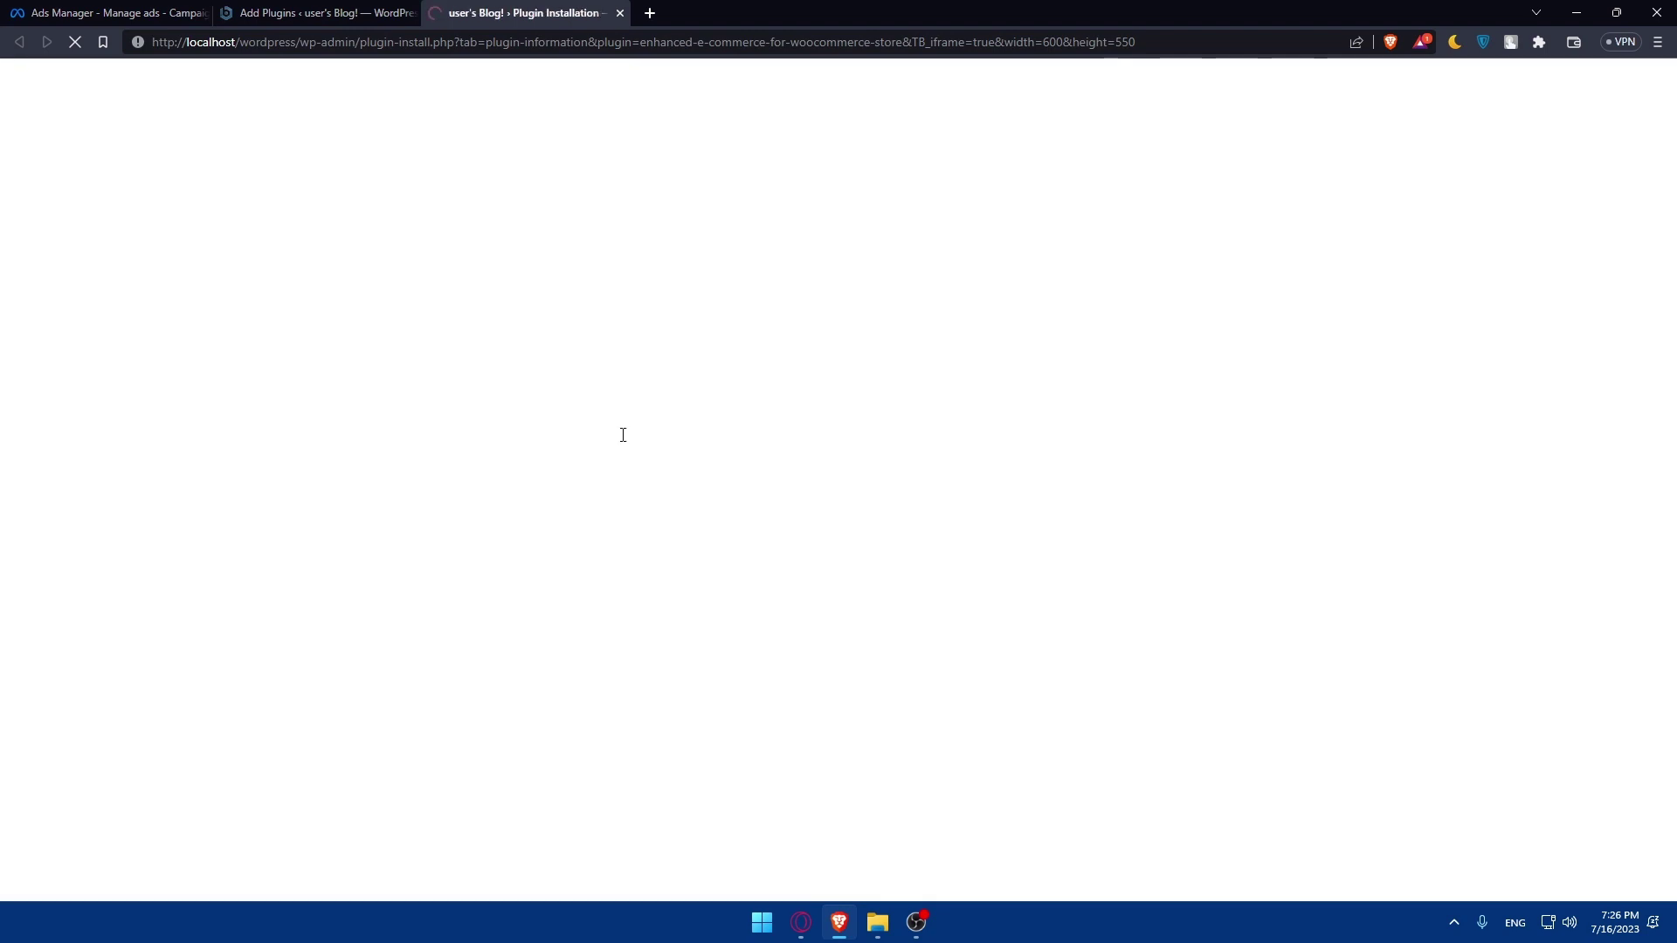
scroll(420, 423, "down", 20)
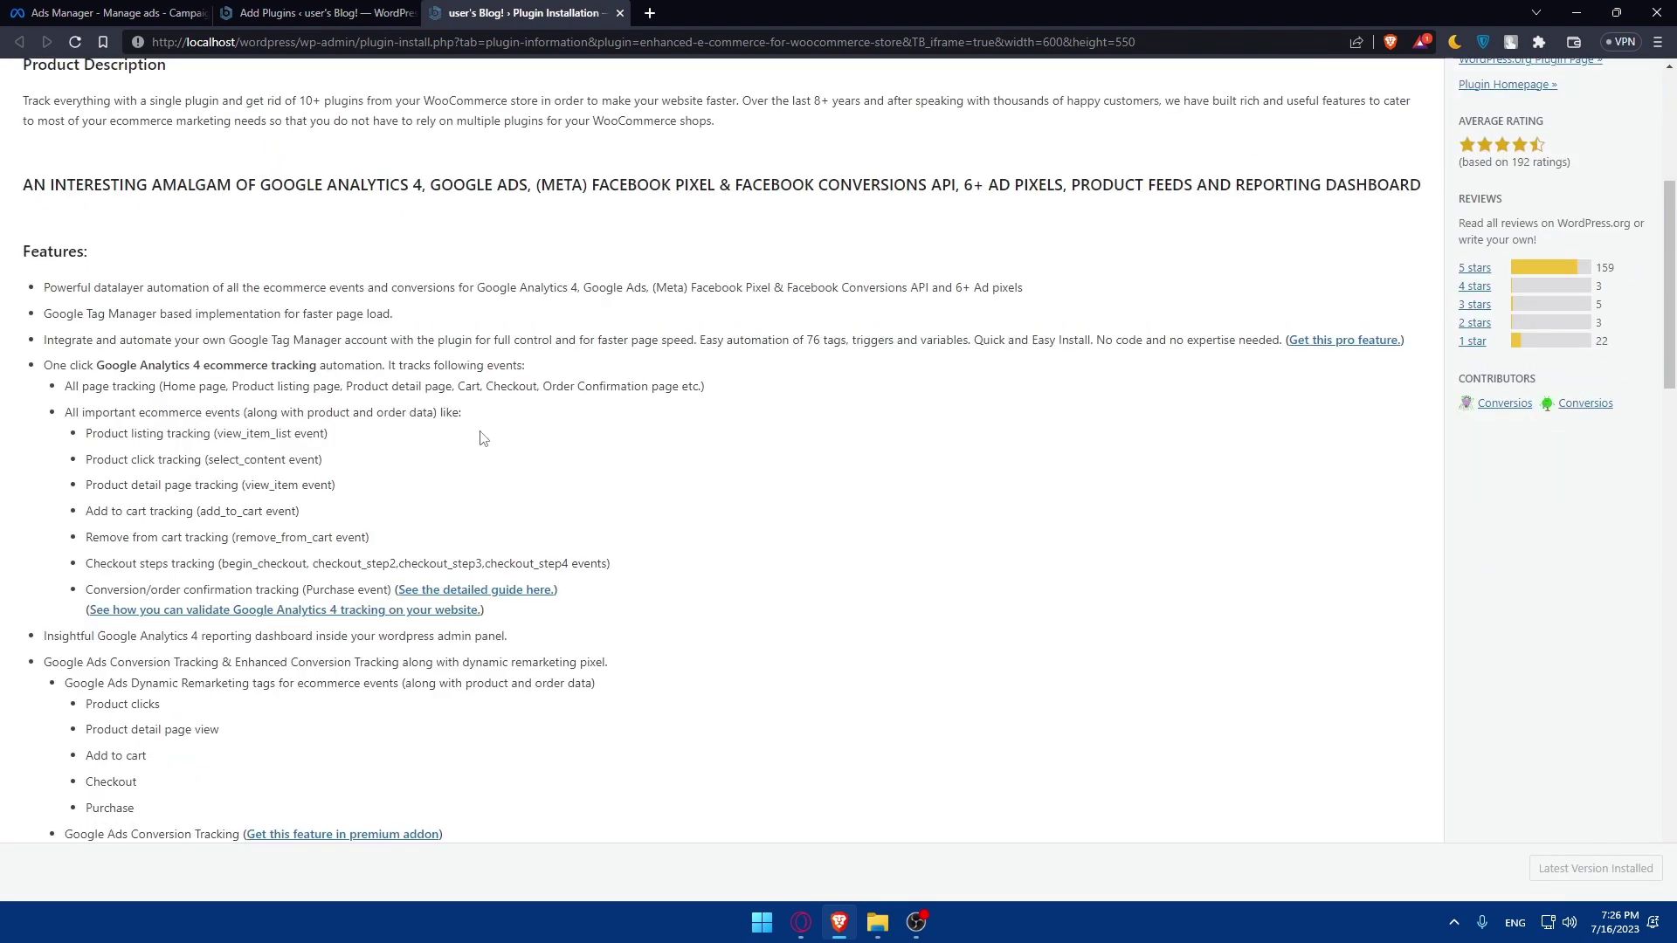
scroll(464, 443, "down", 15)
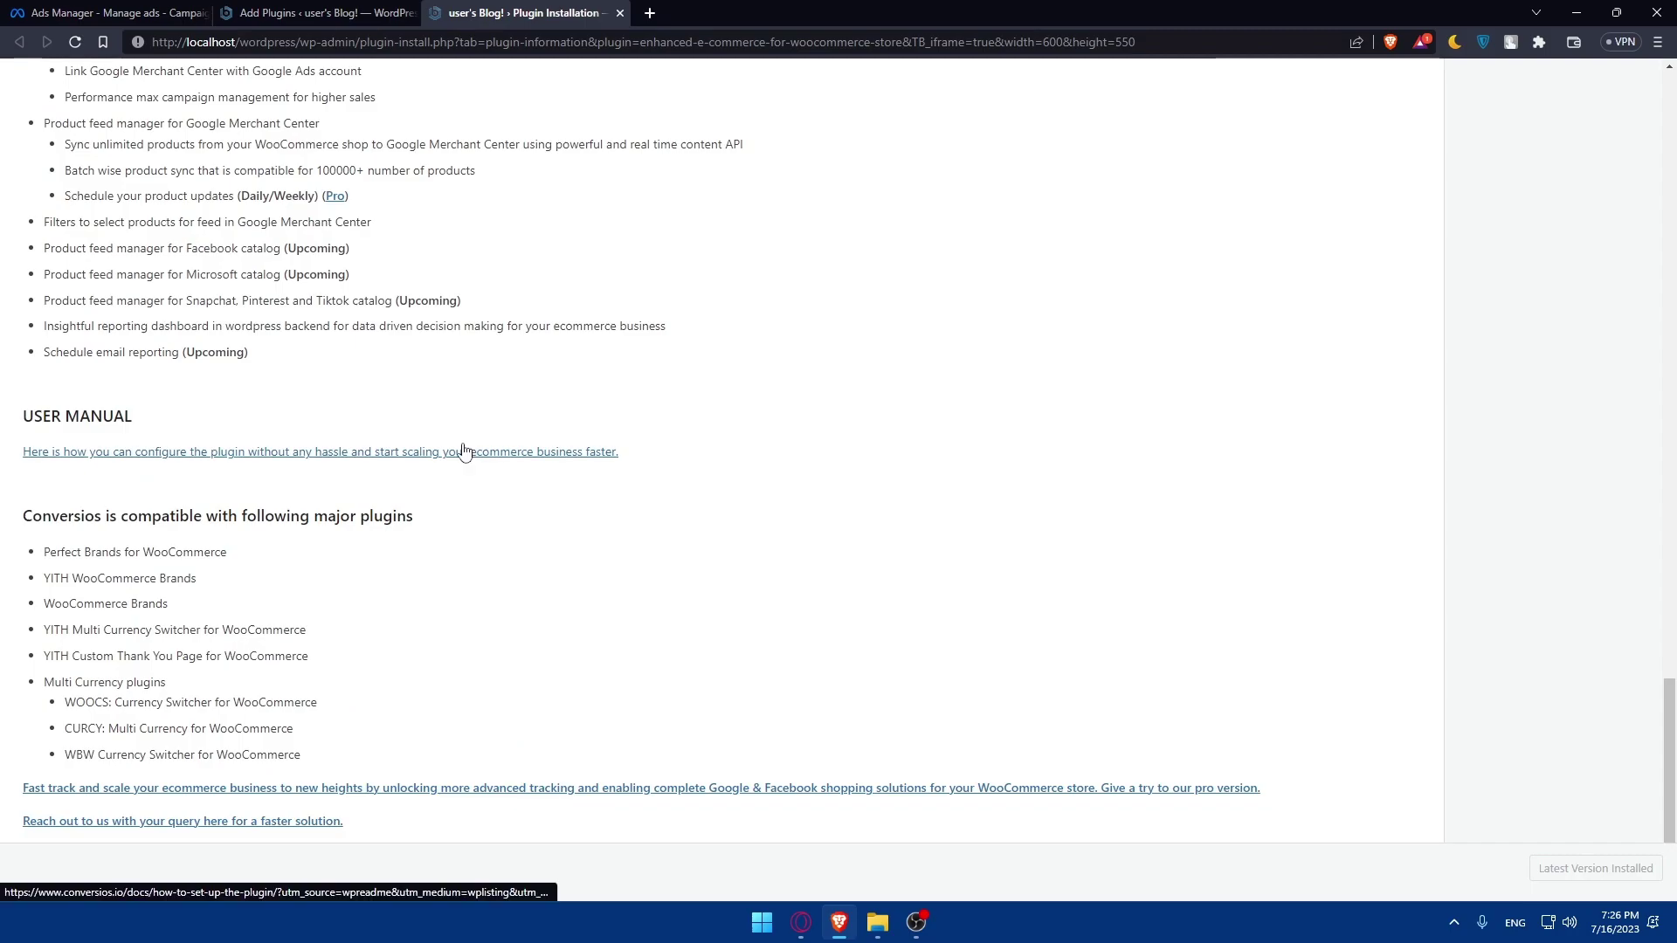
scroll(464, 449, "up", 20)
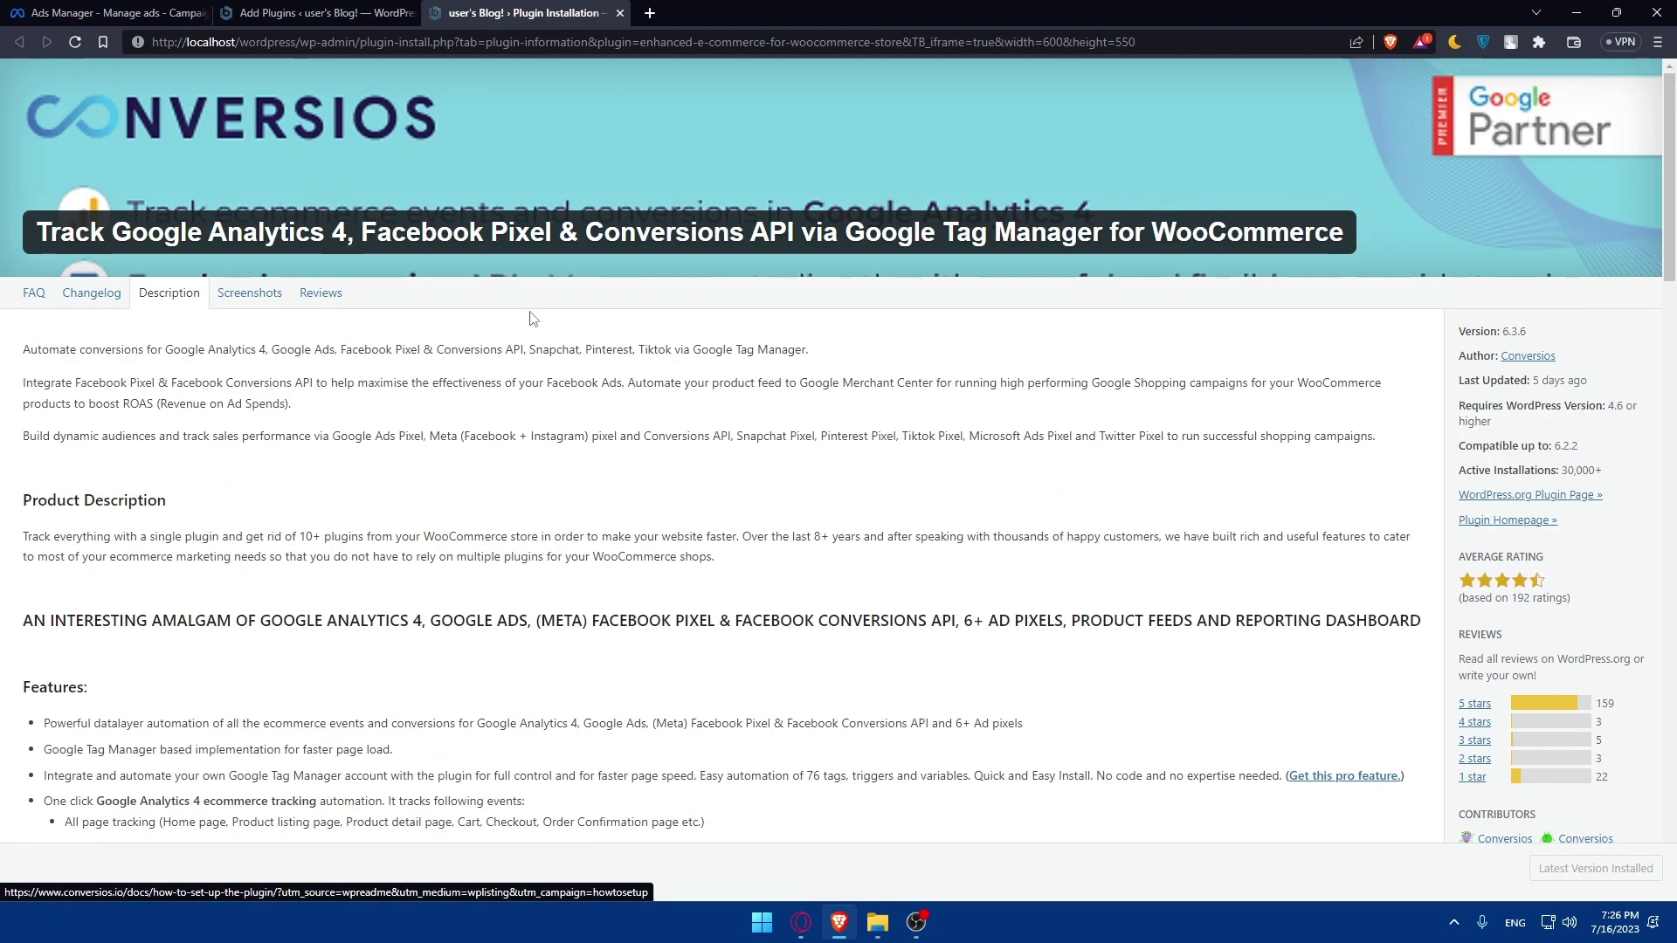
left_click(620, 13)
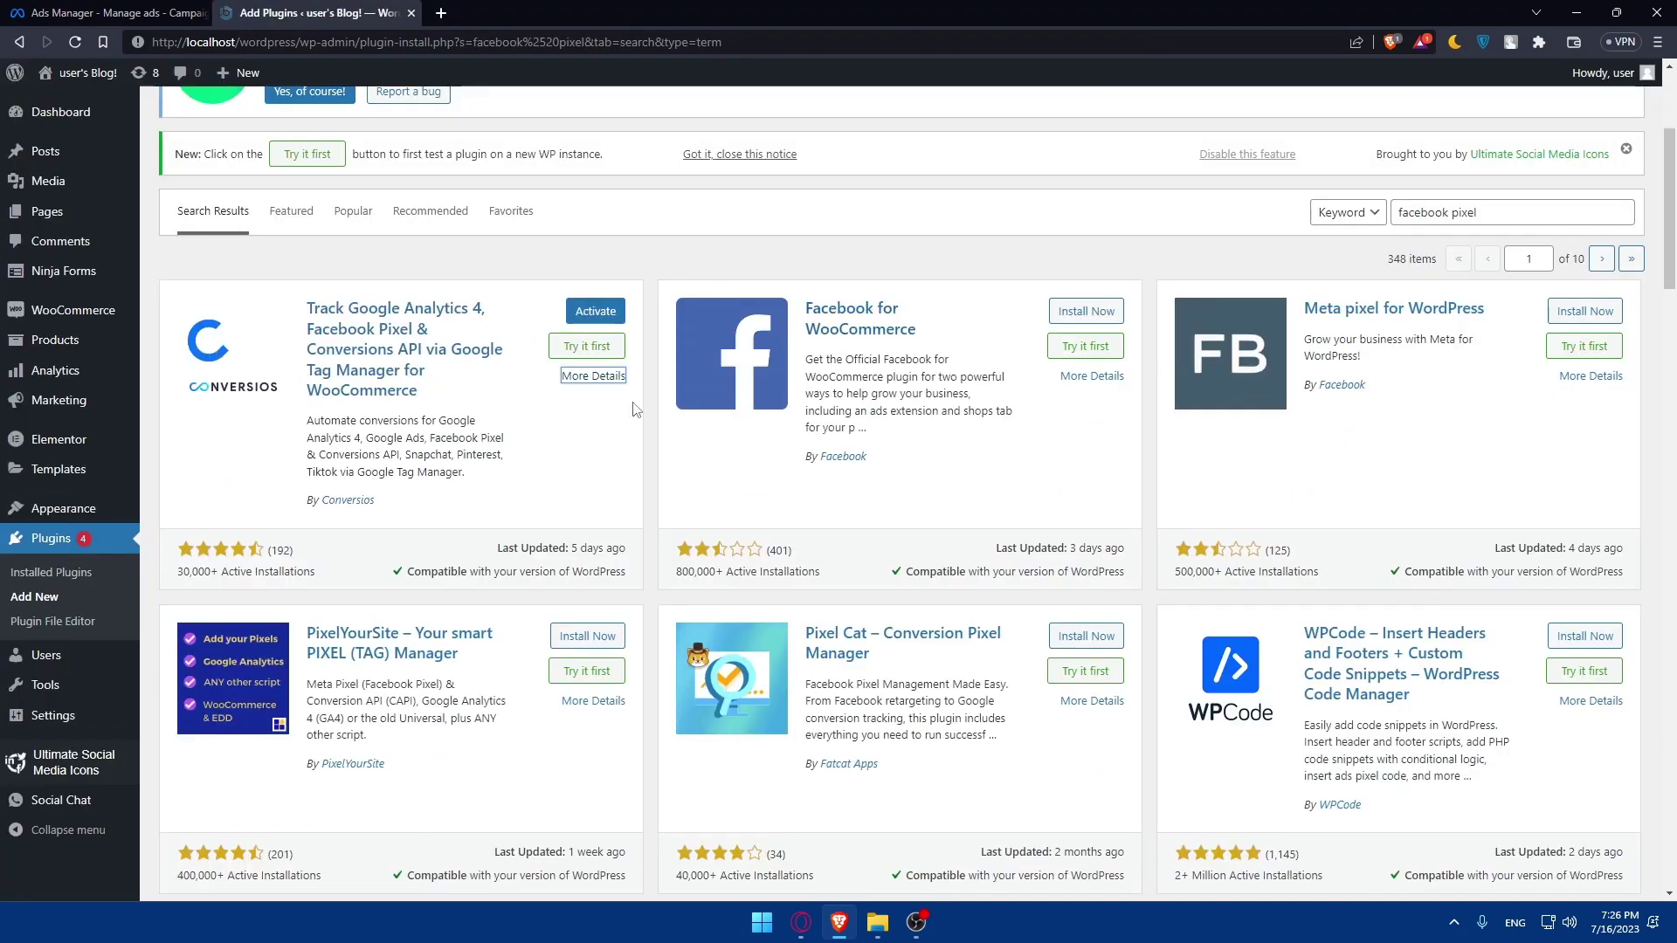
Activate the Conversios plugin, briefly checking the Ads Manager tab while it loads
left_click(596, 311)
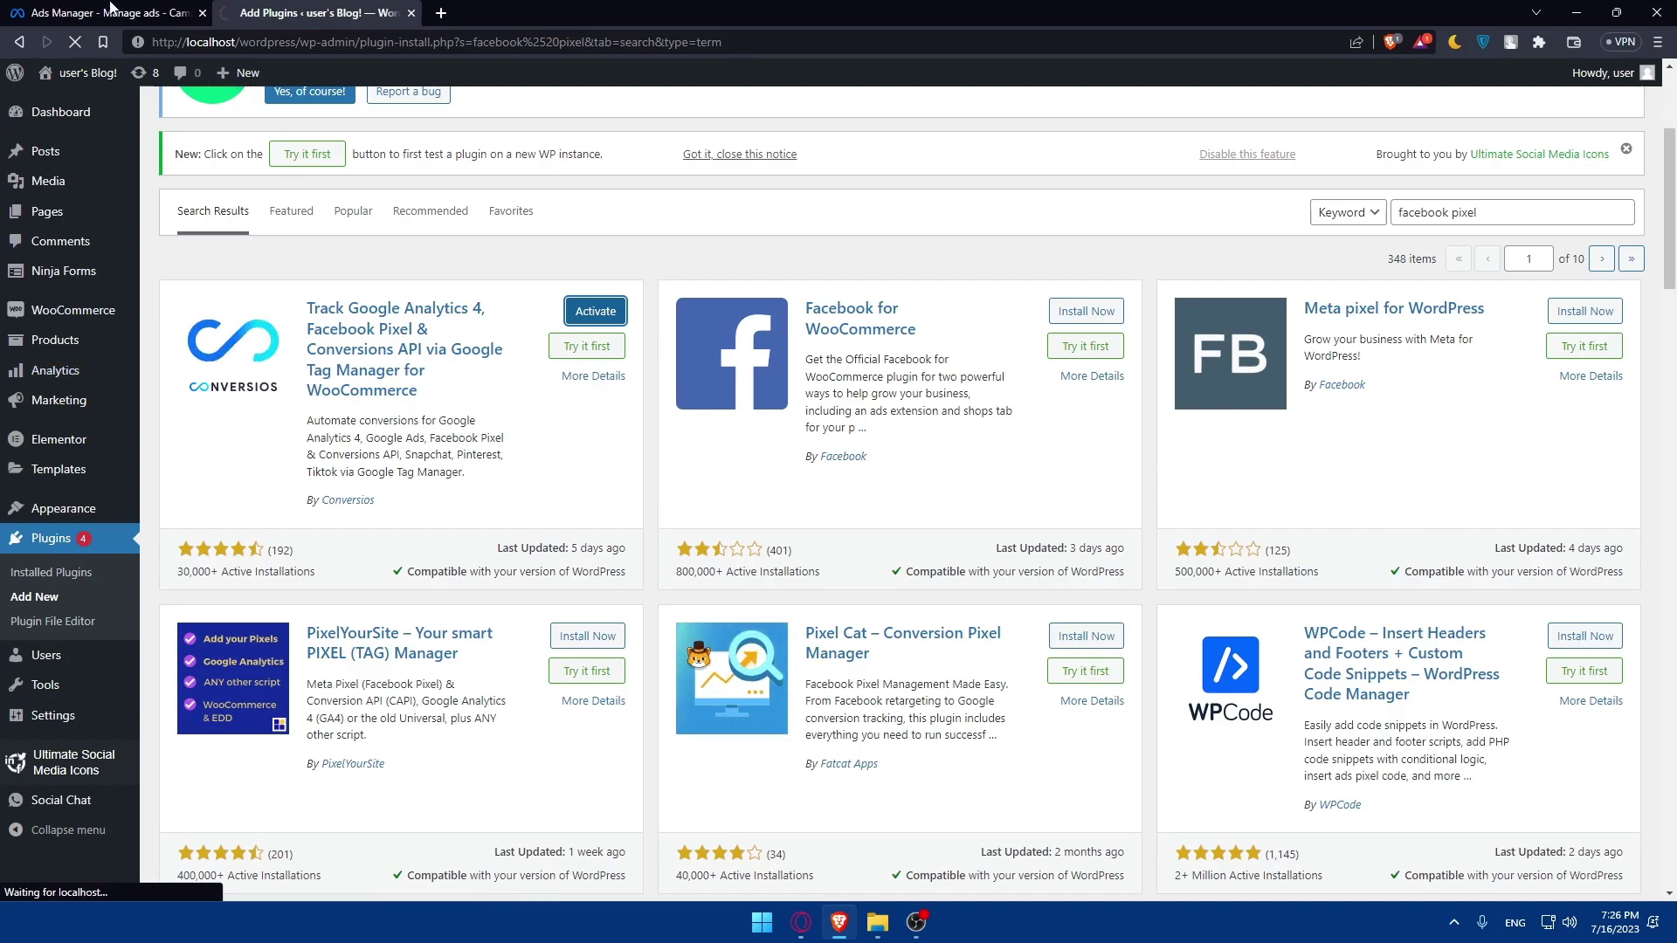
left_click(175, 13)
left_click(315, 13)
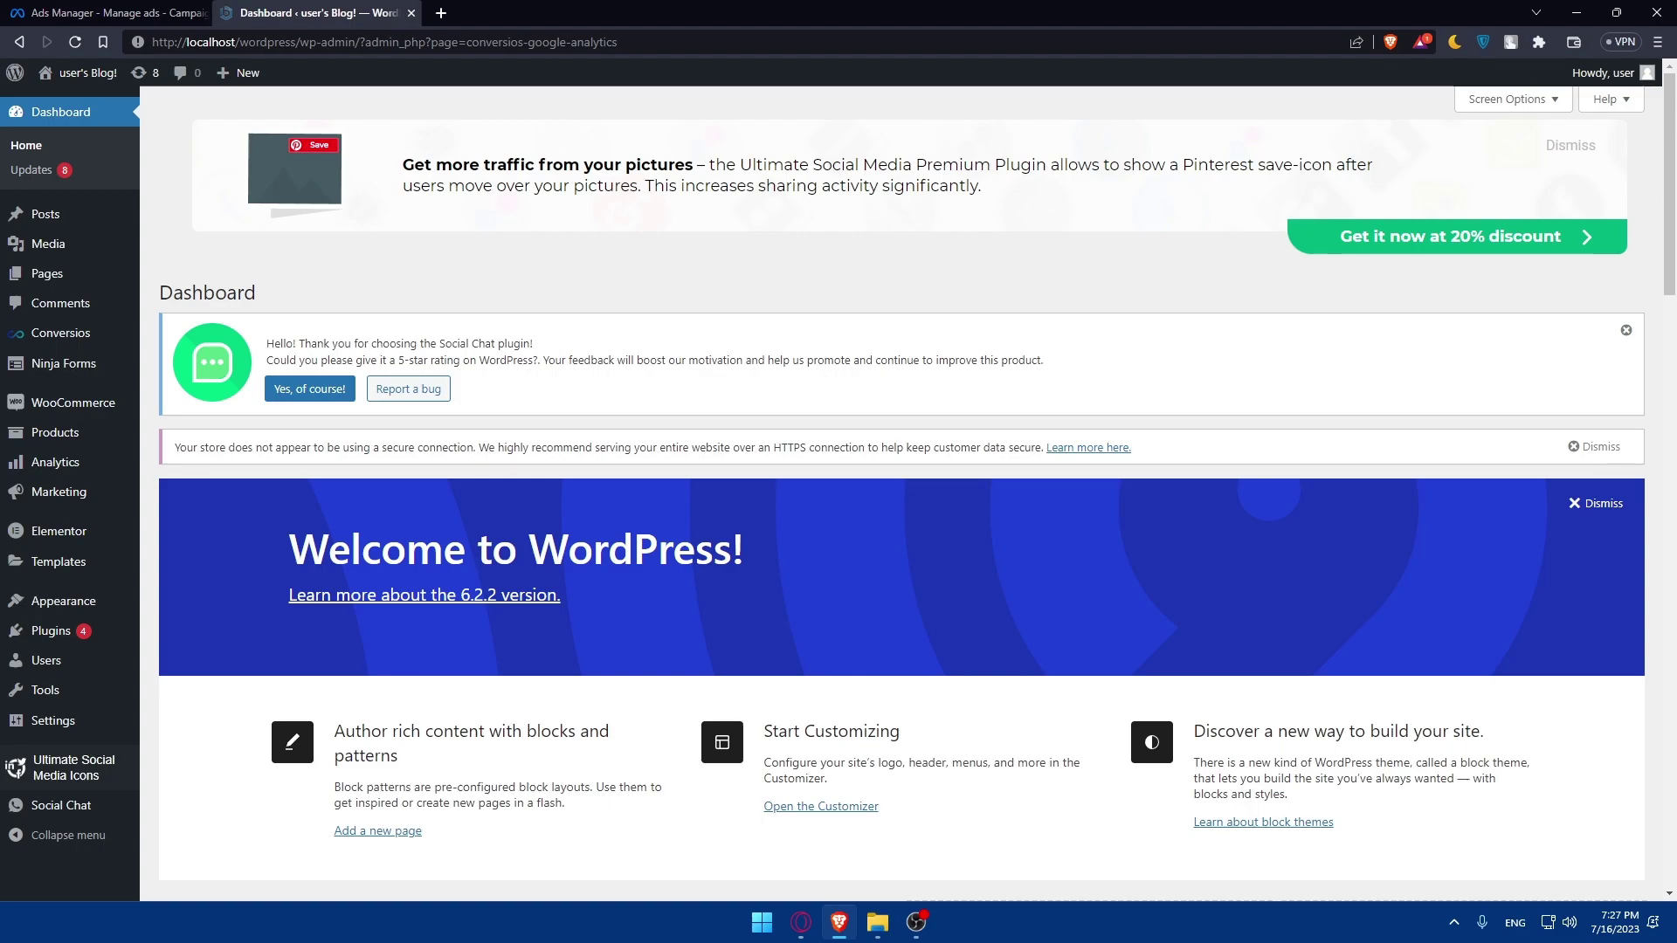
Find Conversios.io under Installed Plugins, open its Configuration, then return to the plugins list
left_click(77, 632)
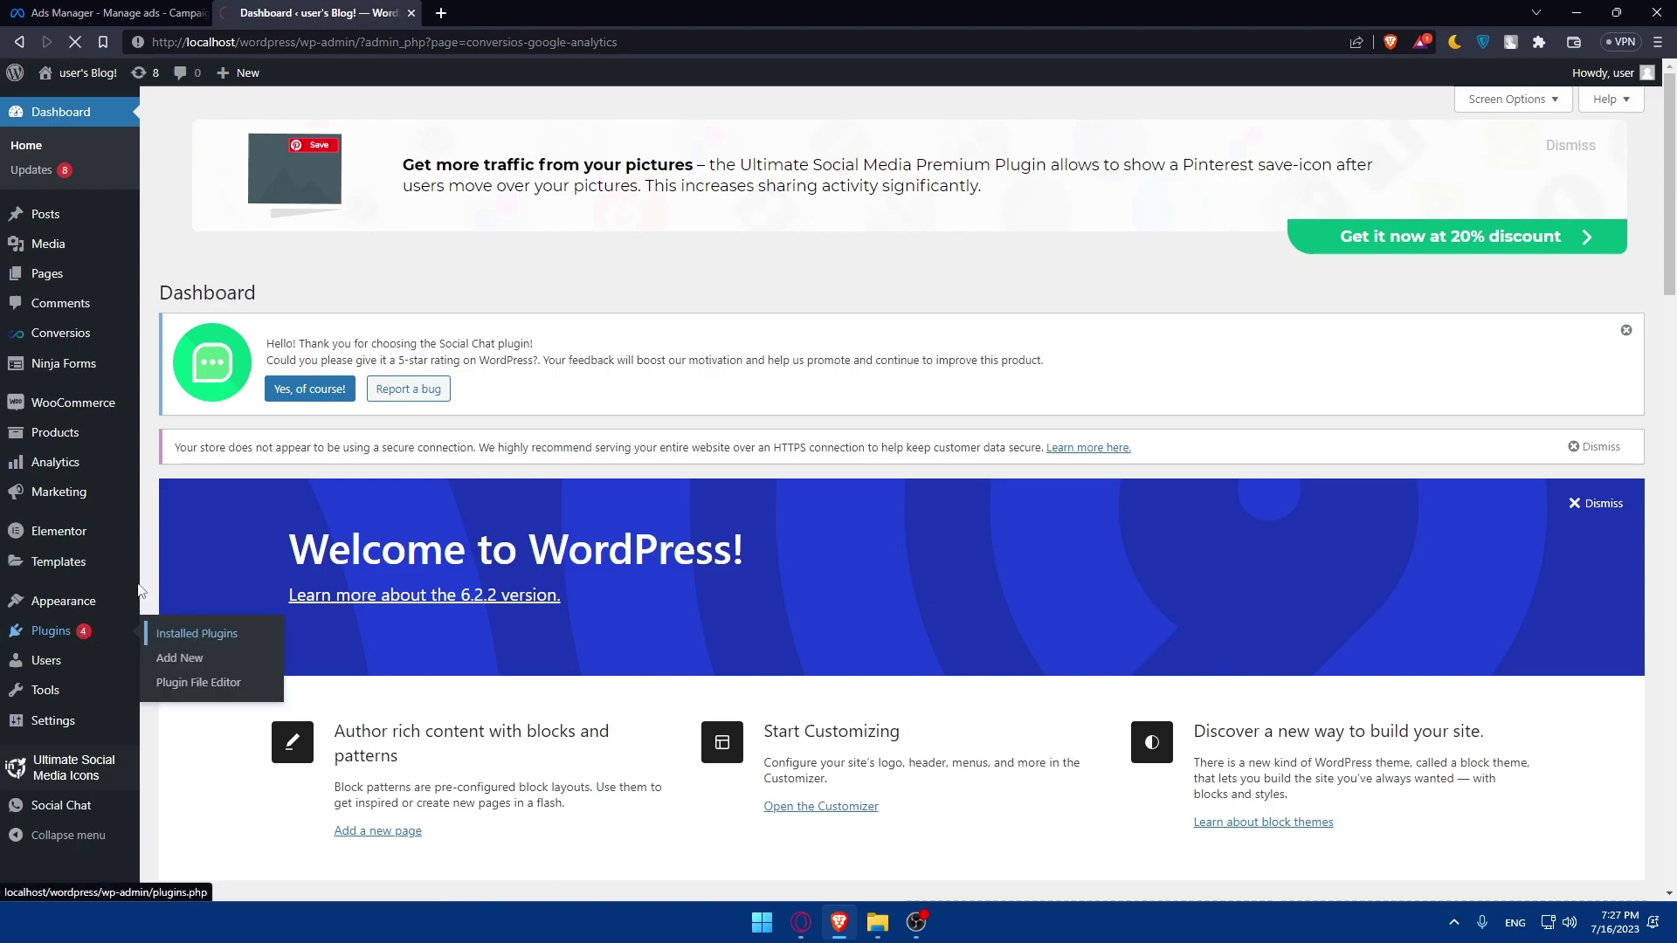
scroll(291, 463, "down", 5)
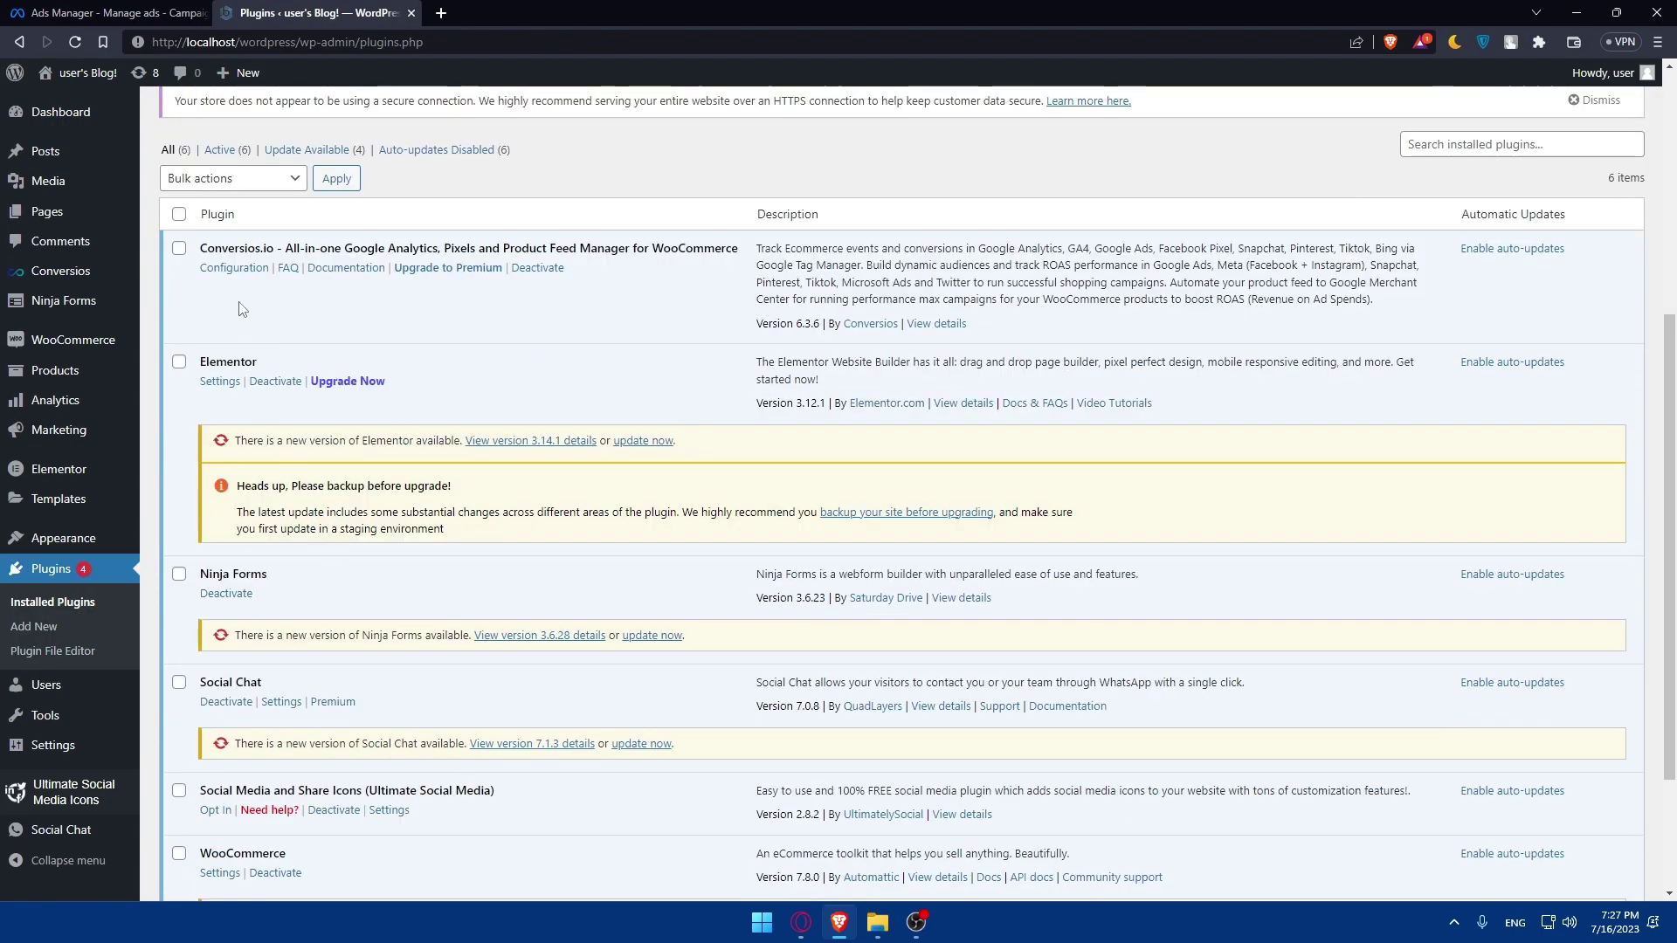
scroll(249, 315, "down", 2)
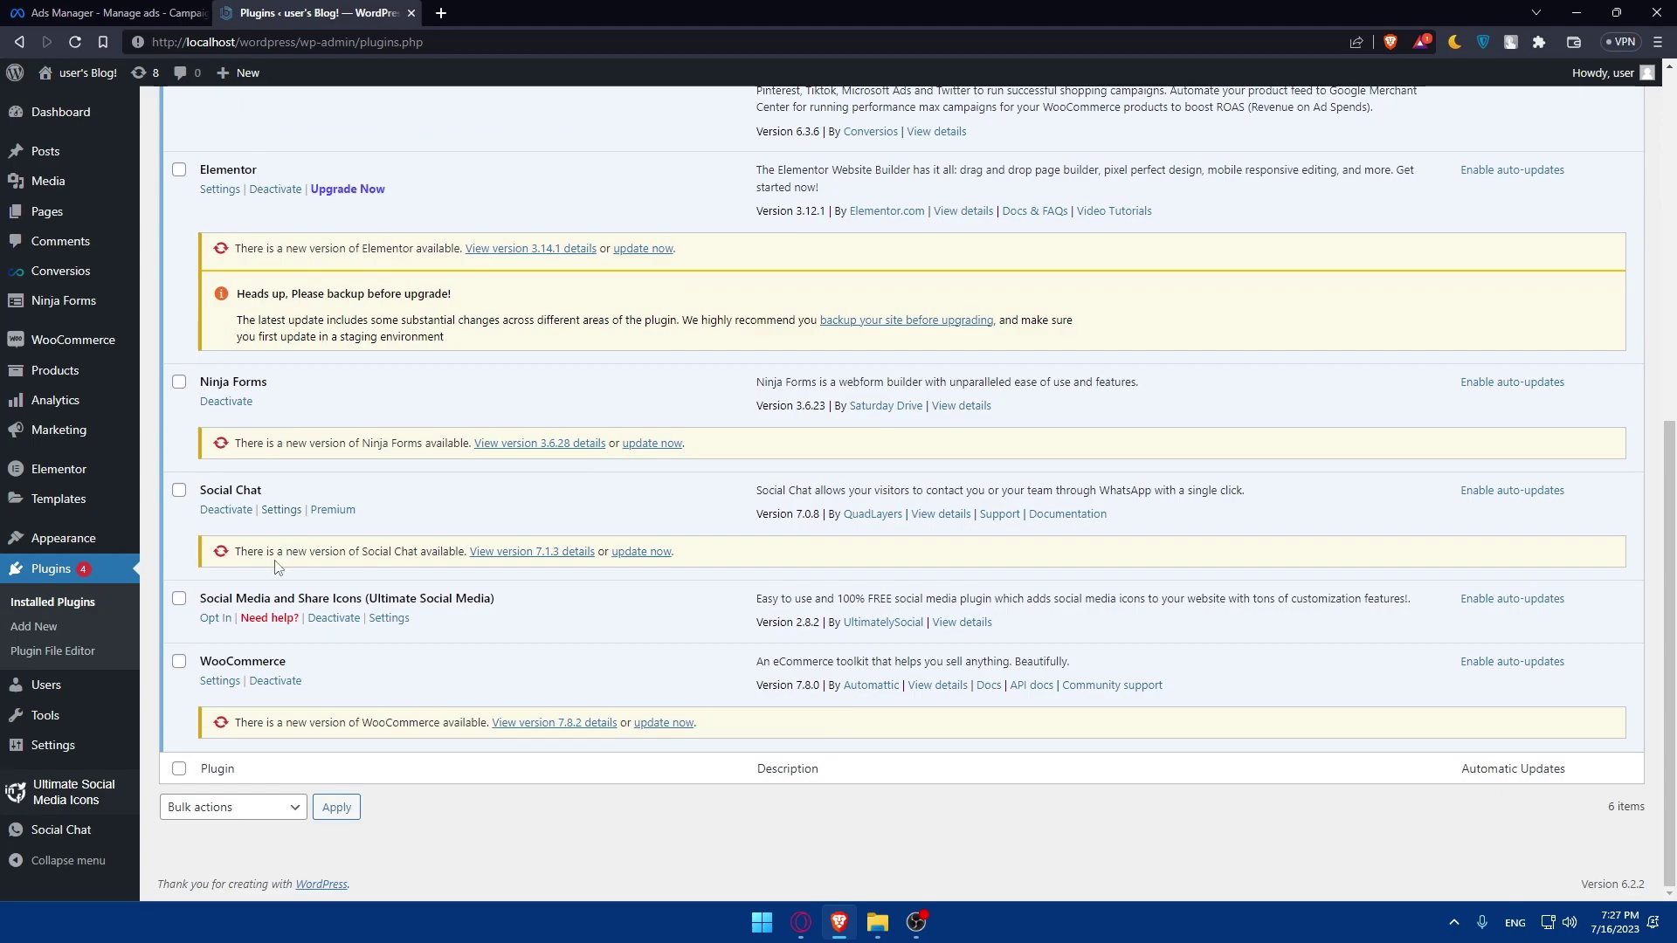
scroll(278, 566, "up", 2)
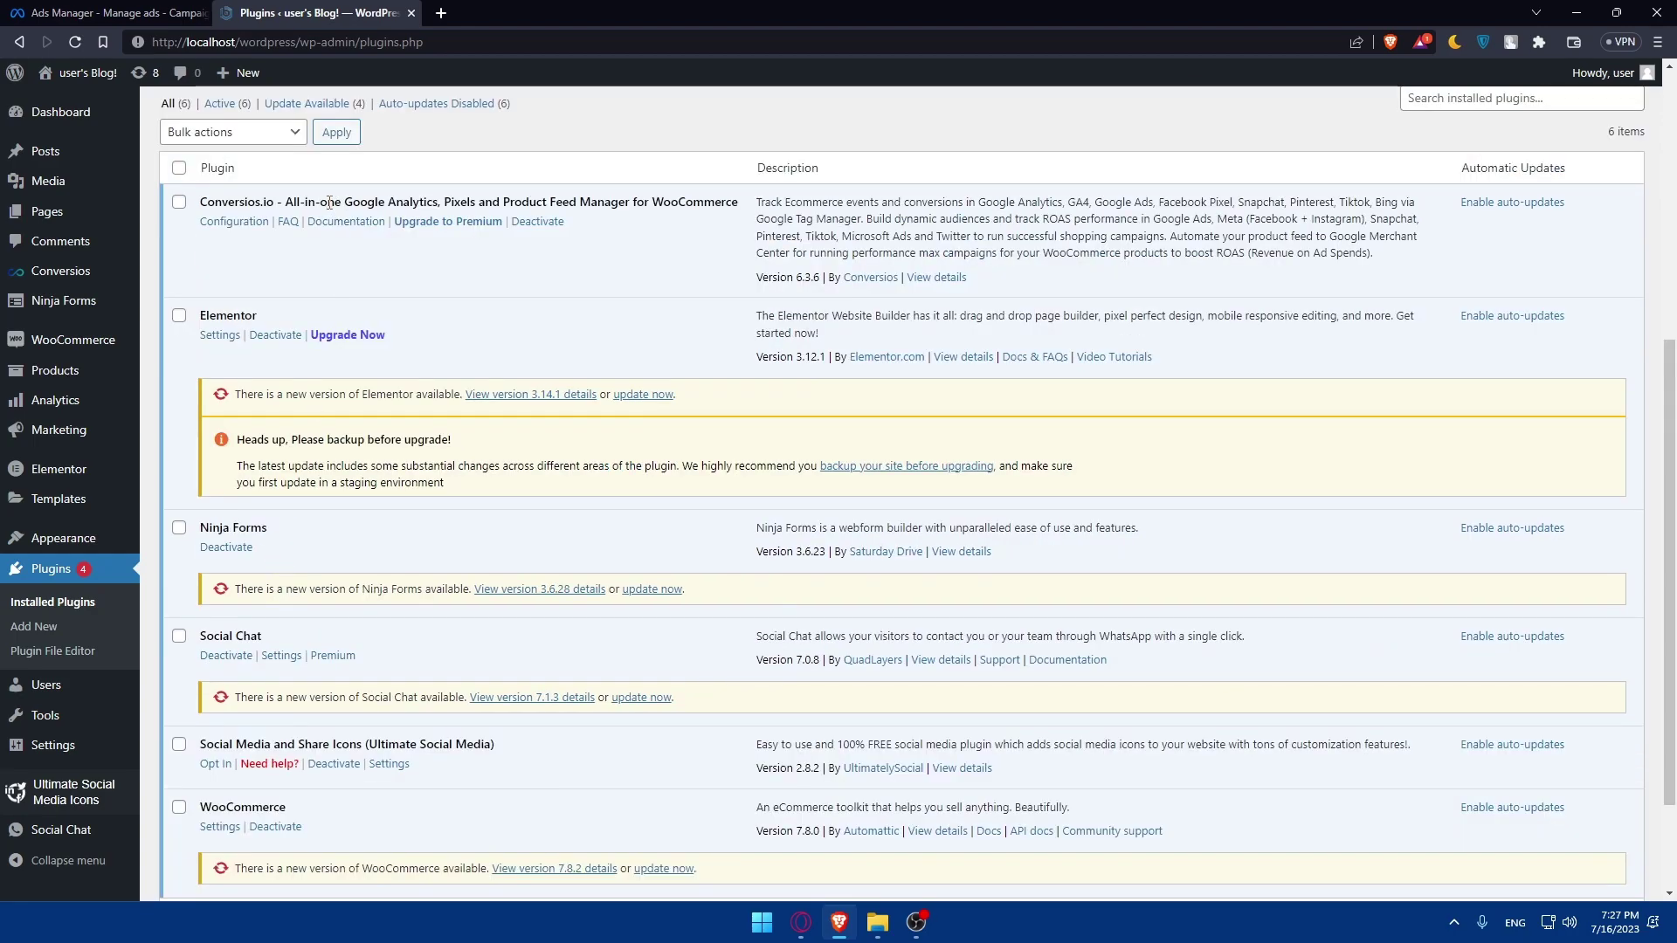
left_click(236, 224)
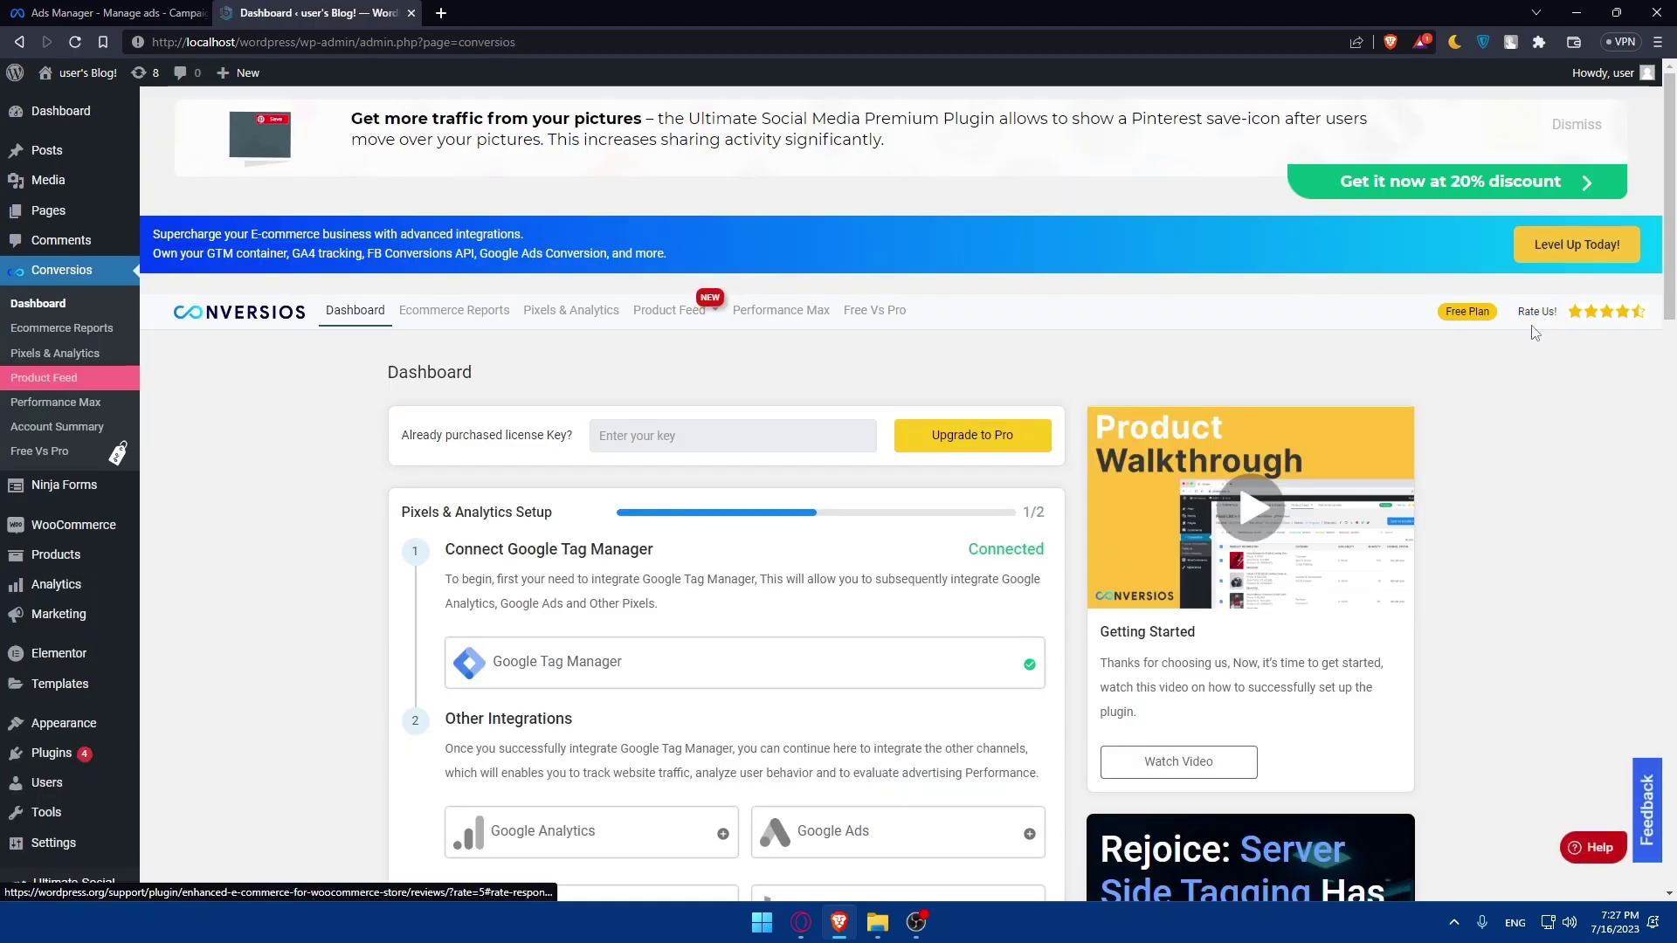
key("alt+Left")
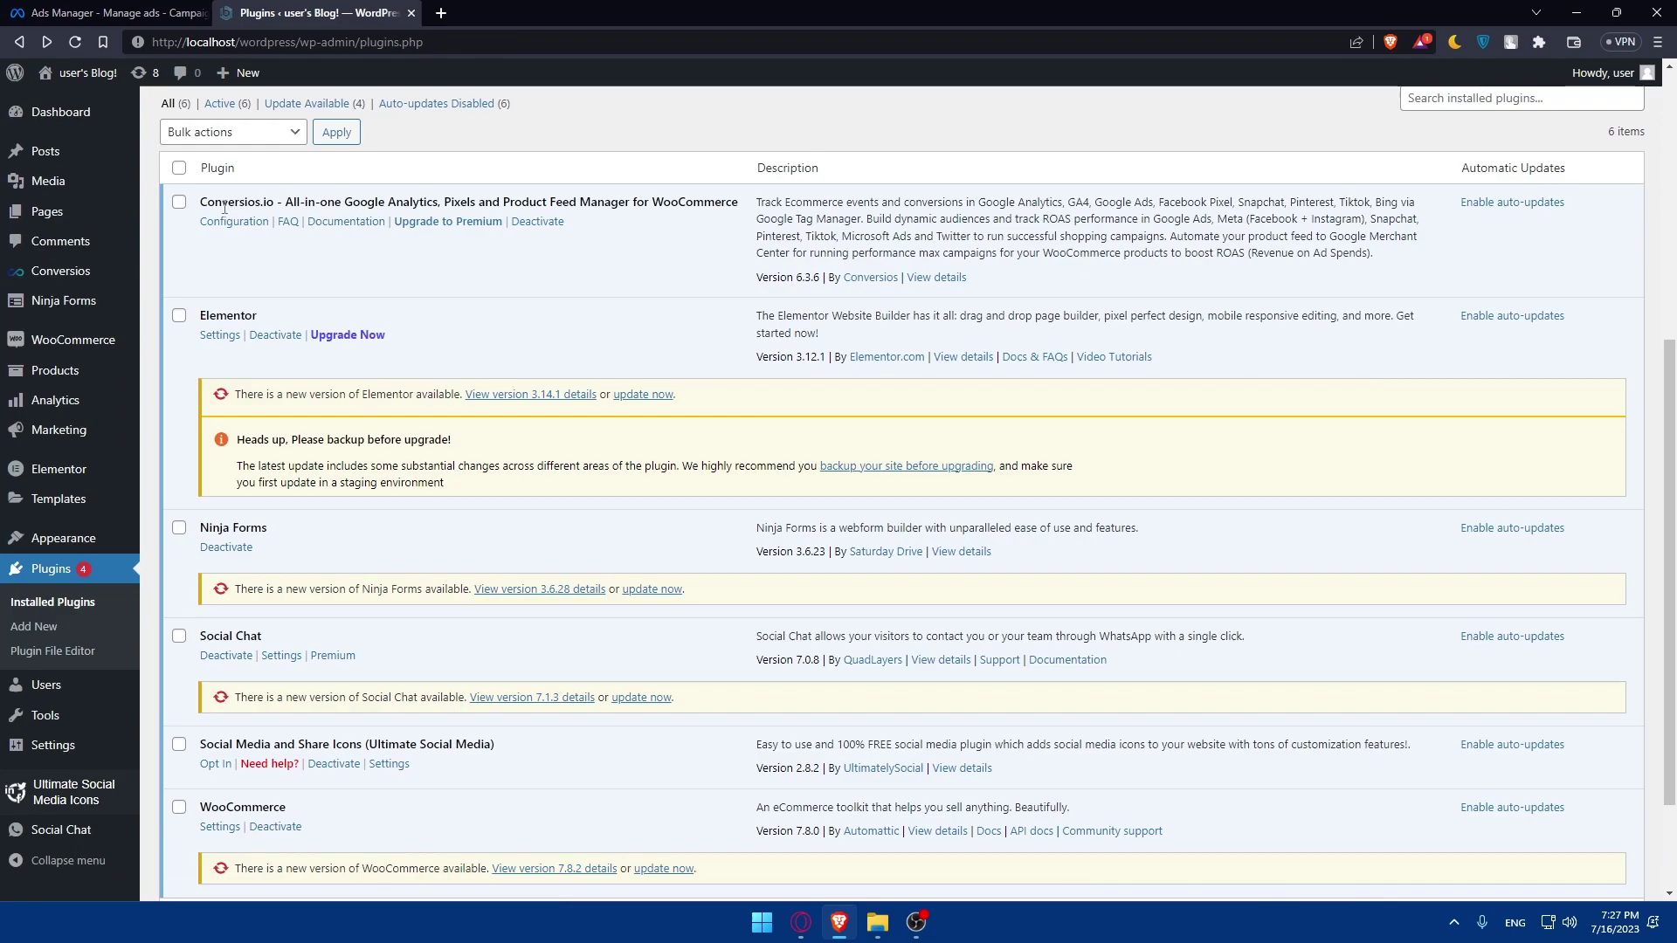
Open Conversios Configuration and its Pixels Settings, then return to the Conversios Dashboard listing Meta Pixel
left_click(234, 220)
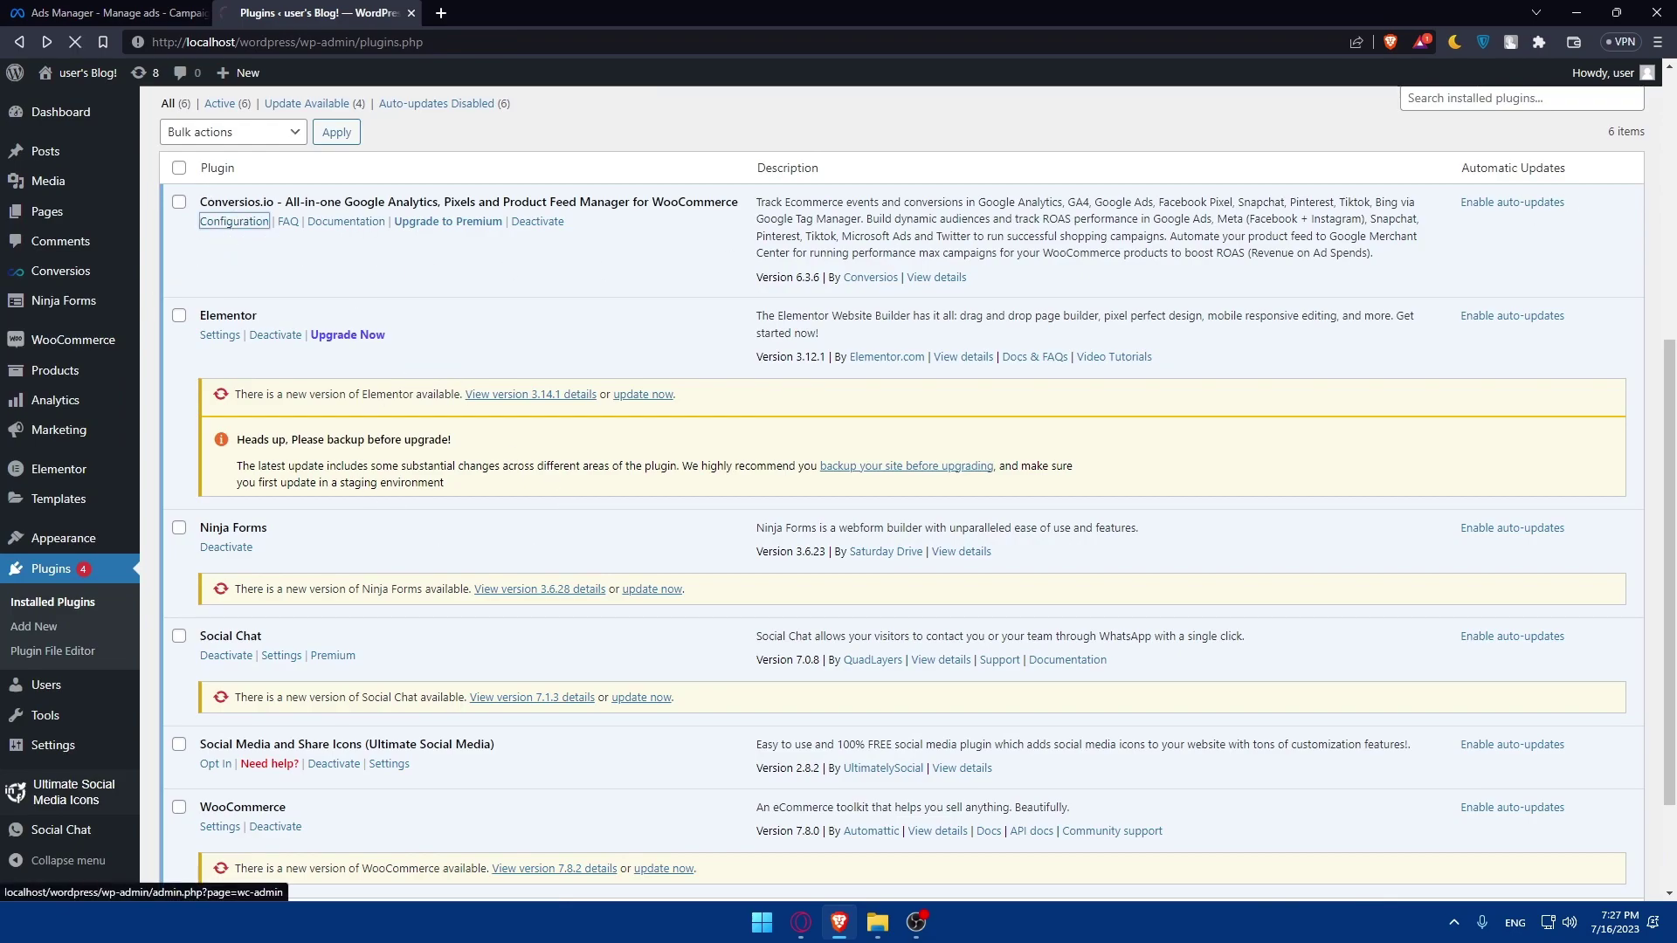
mouse_move(81, 430)
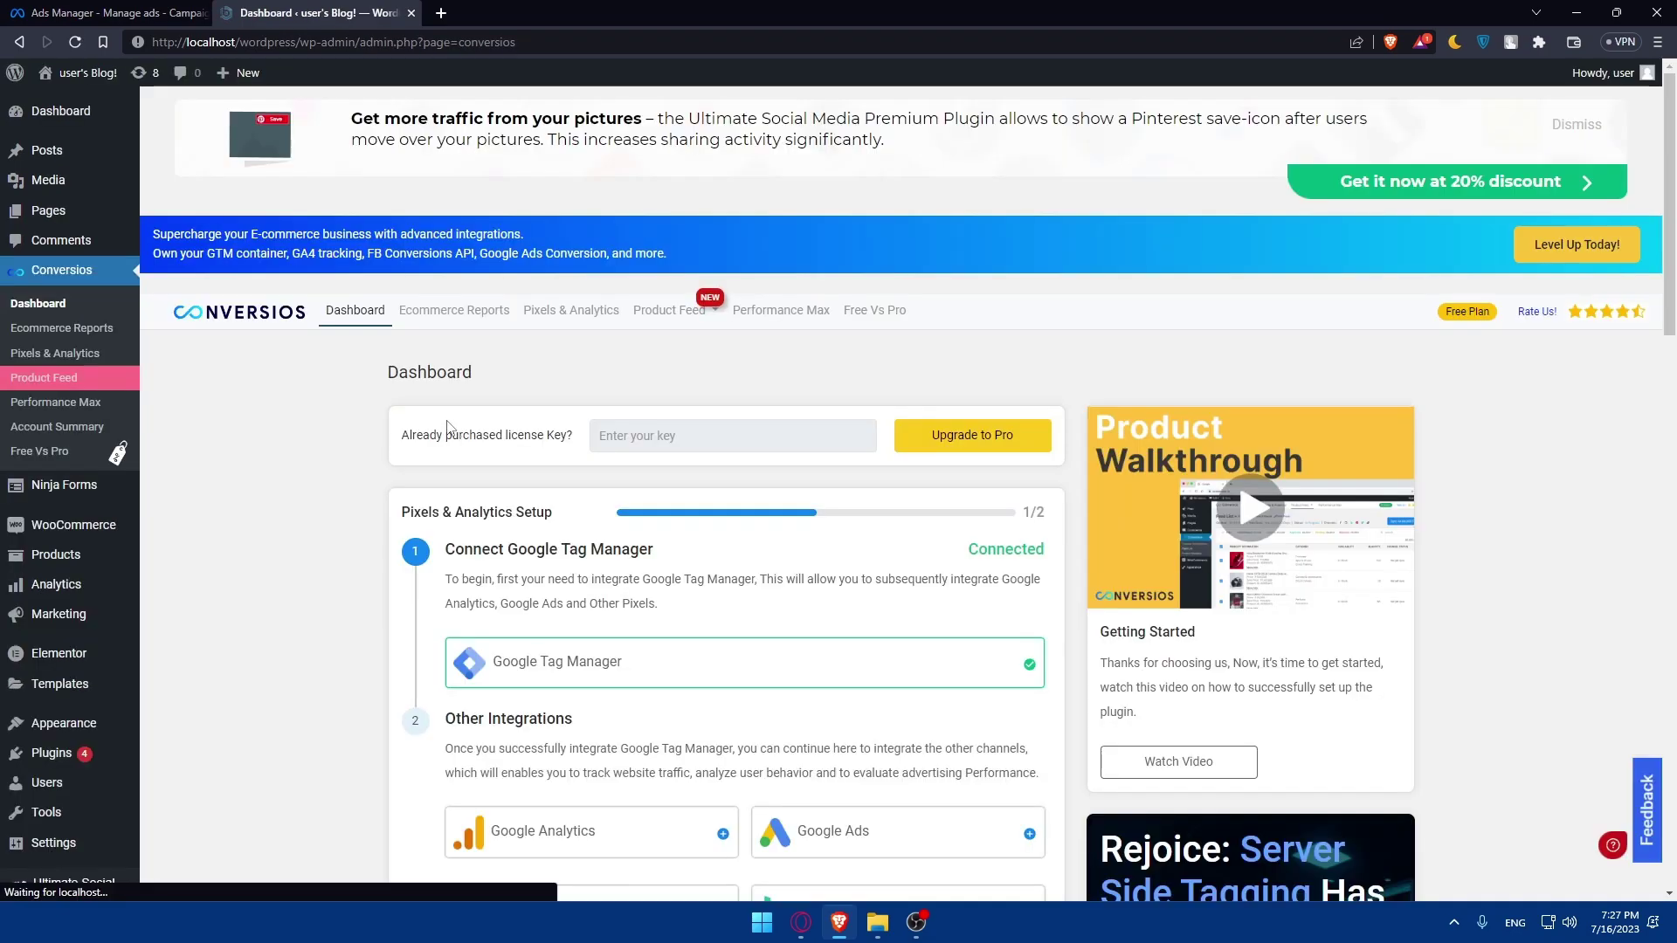
scroll(617, 404, "down", 1)
scroll(616, 404, "down", 2)
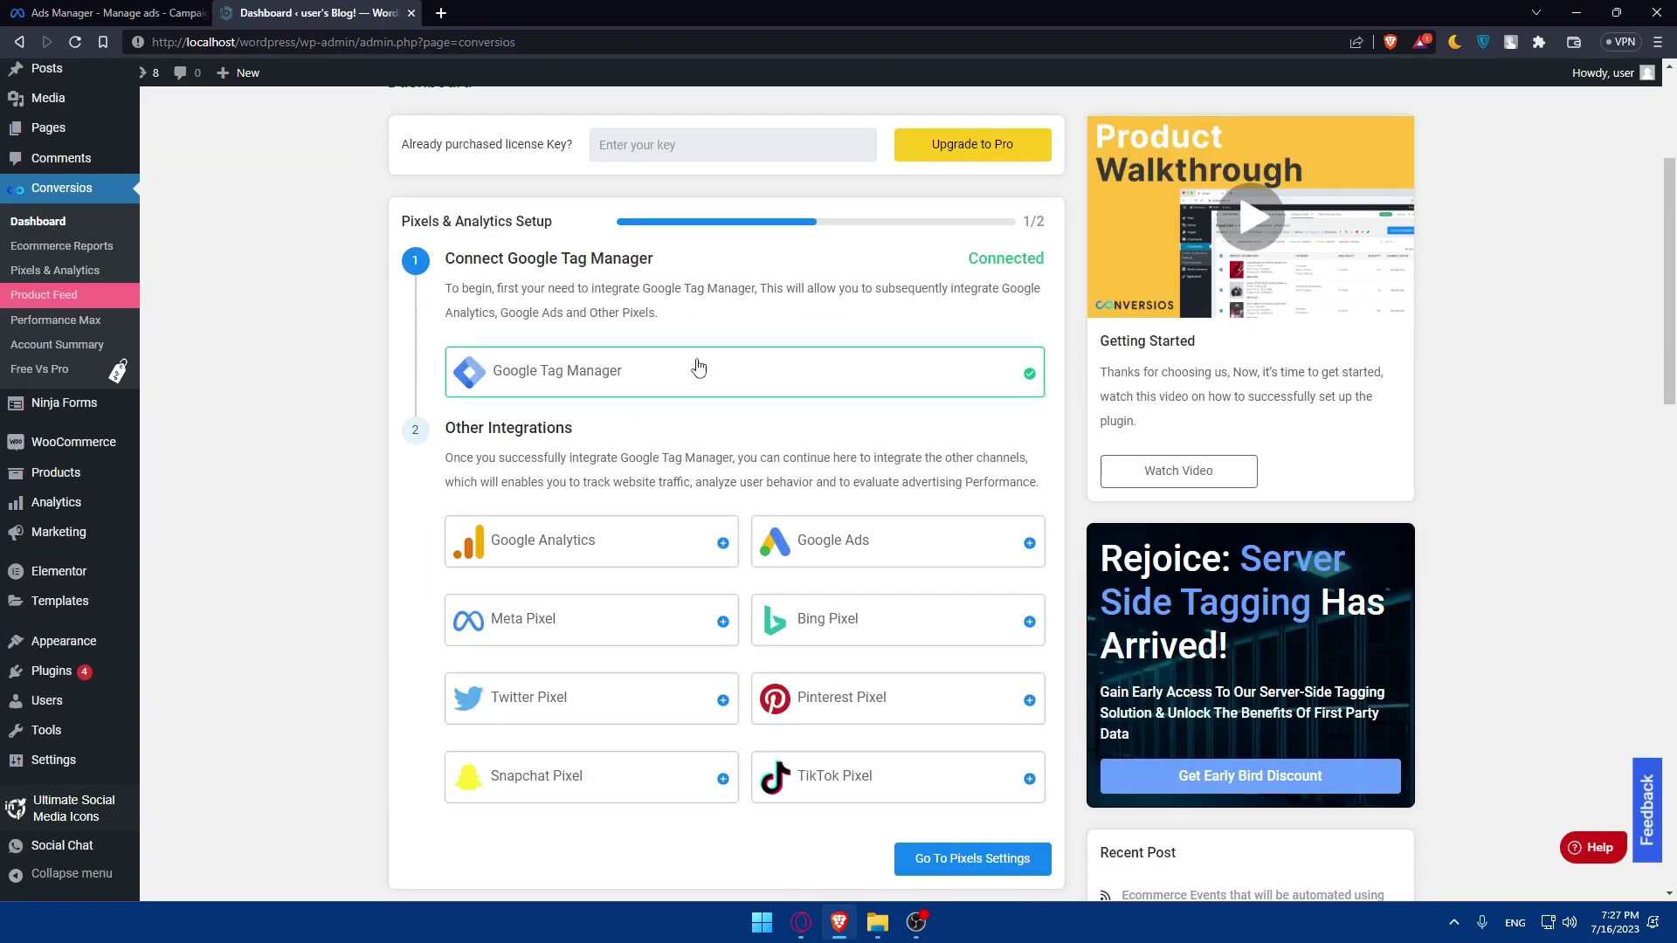
scroll(677, 389, "down", 2)
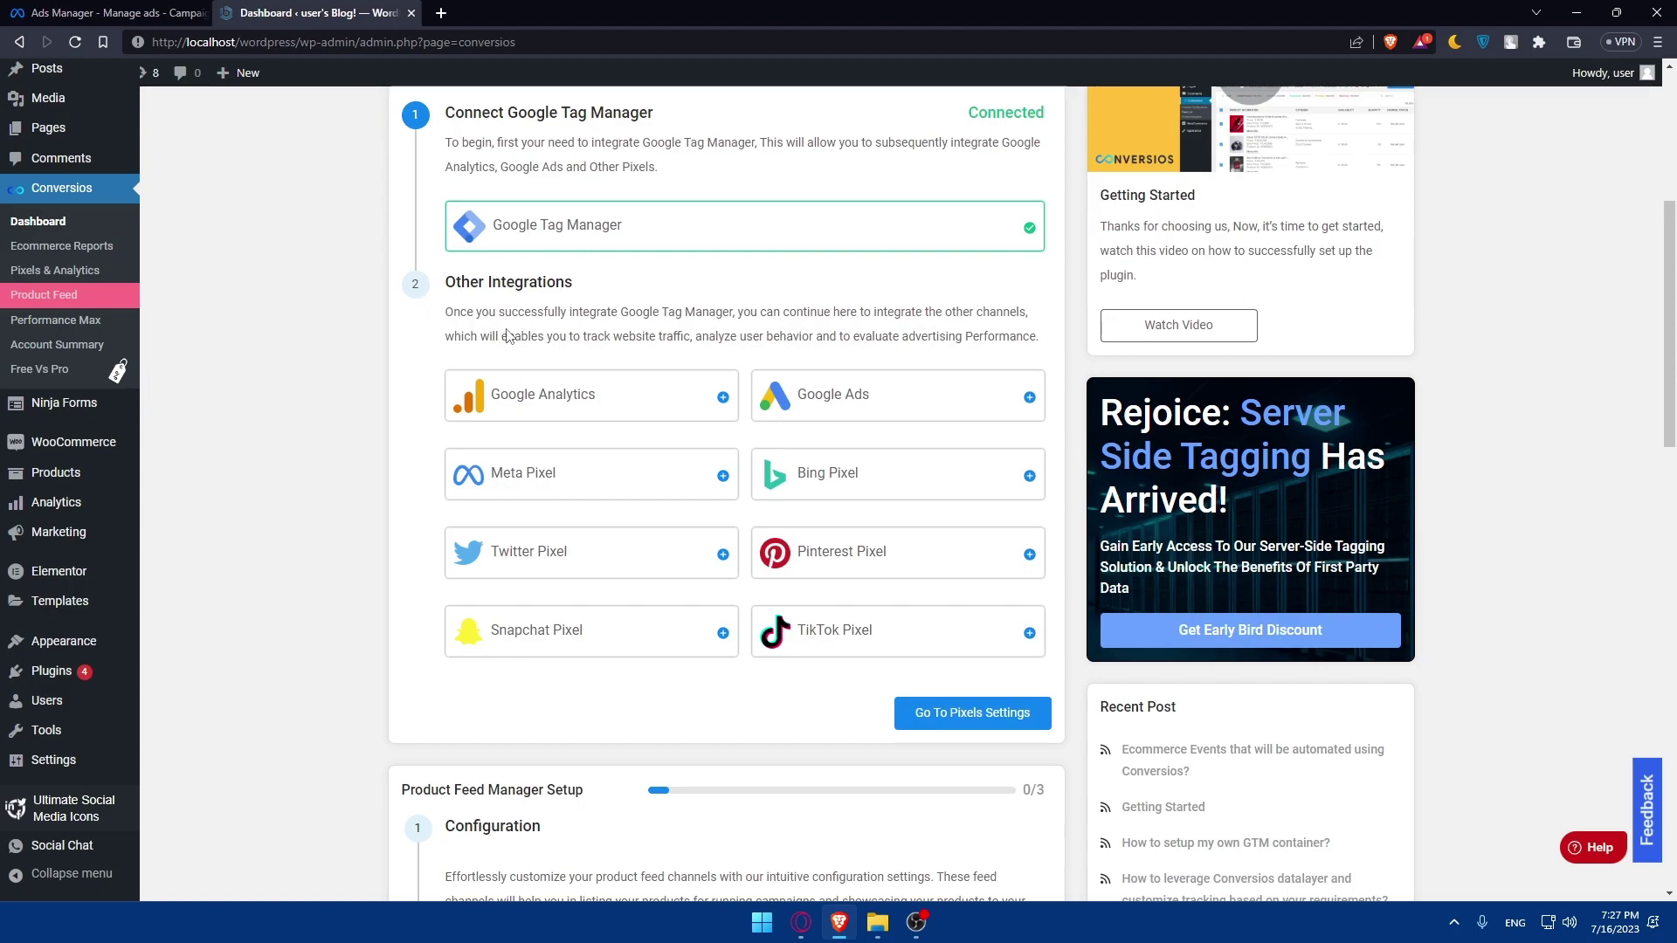
left_click(956, 712)
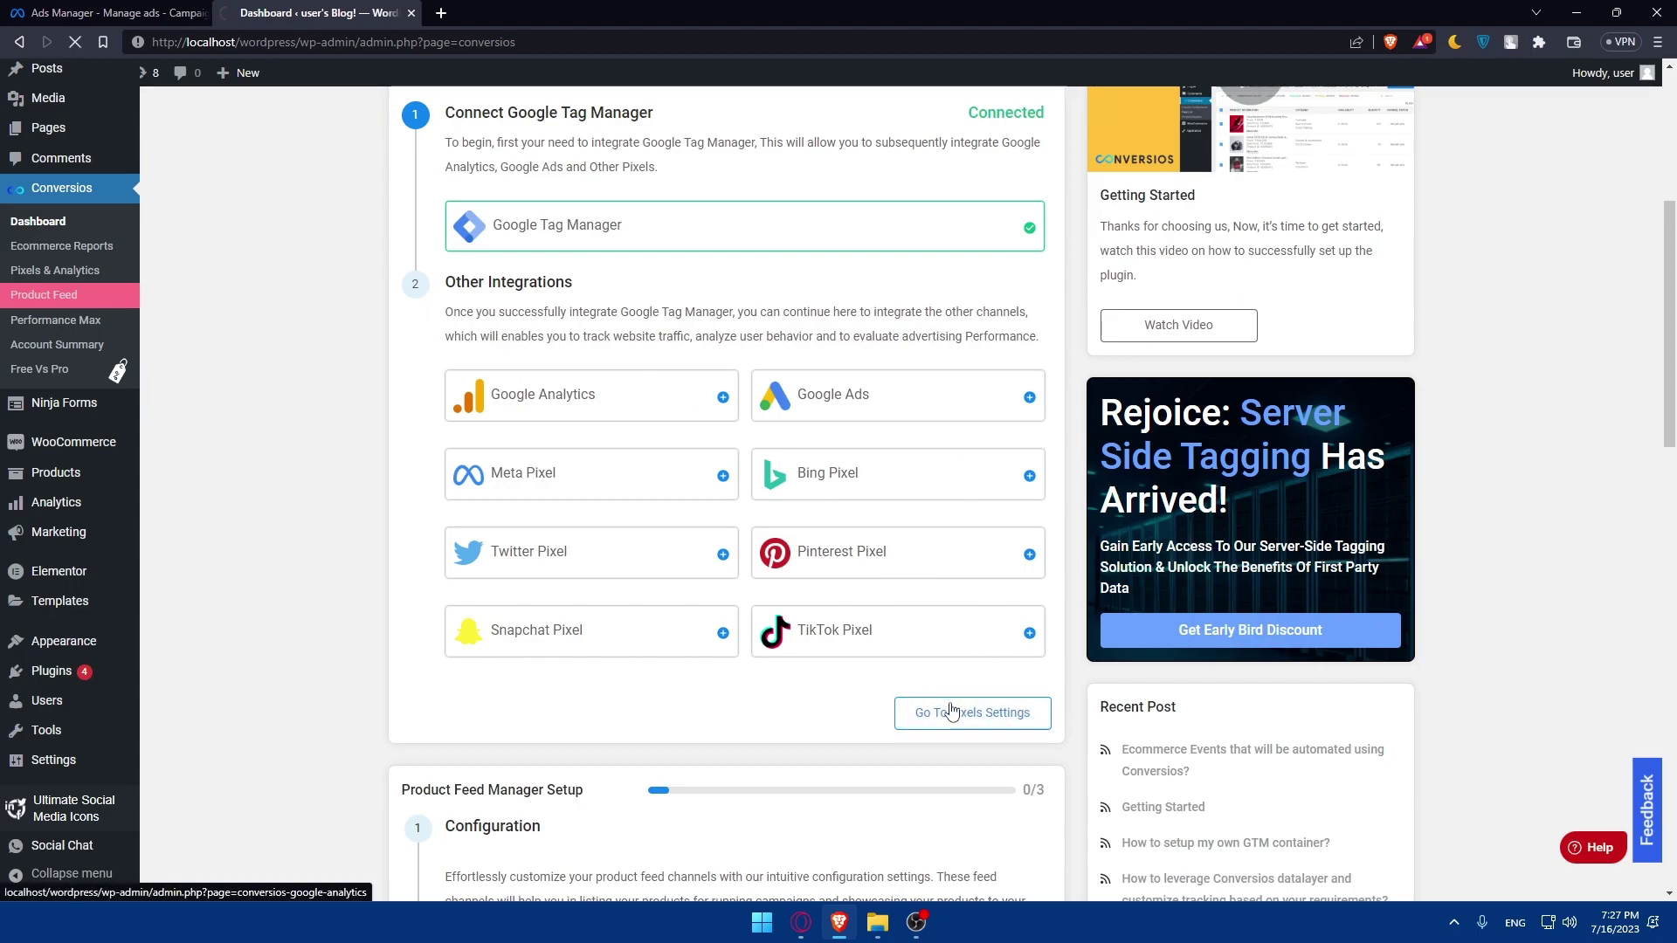
scroll(908, 617, "down", 7)
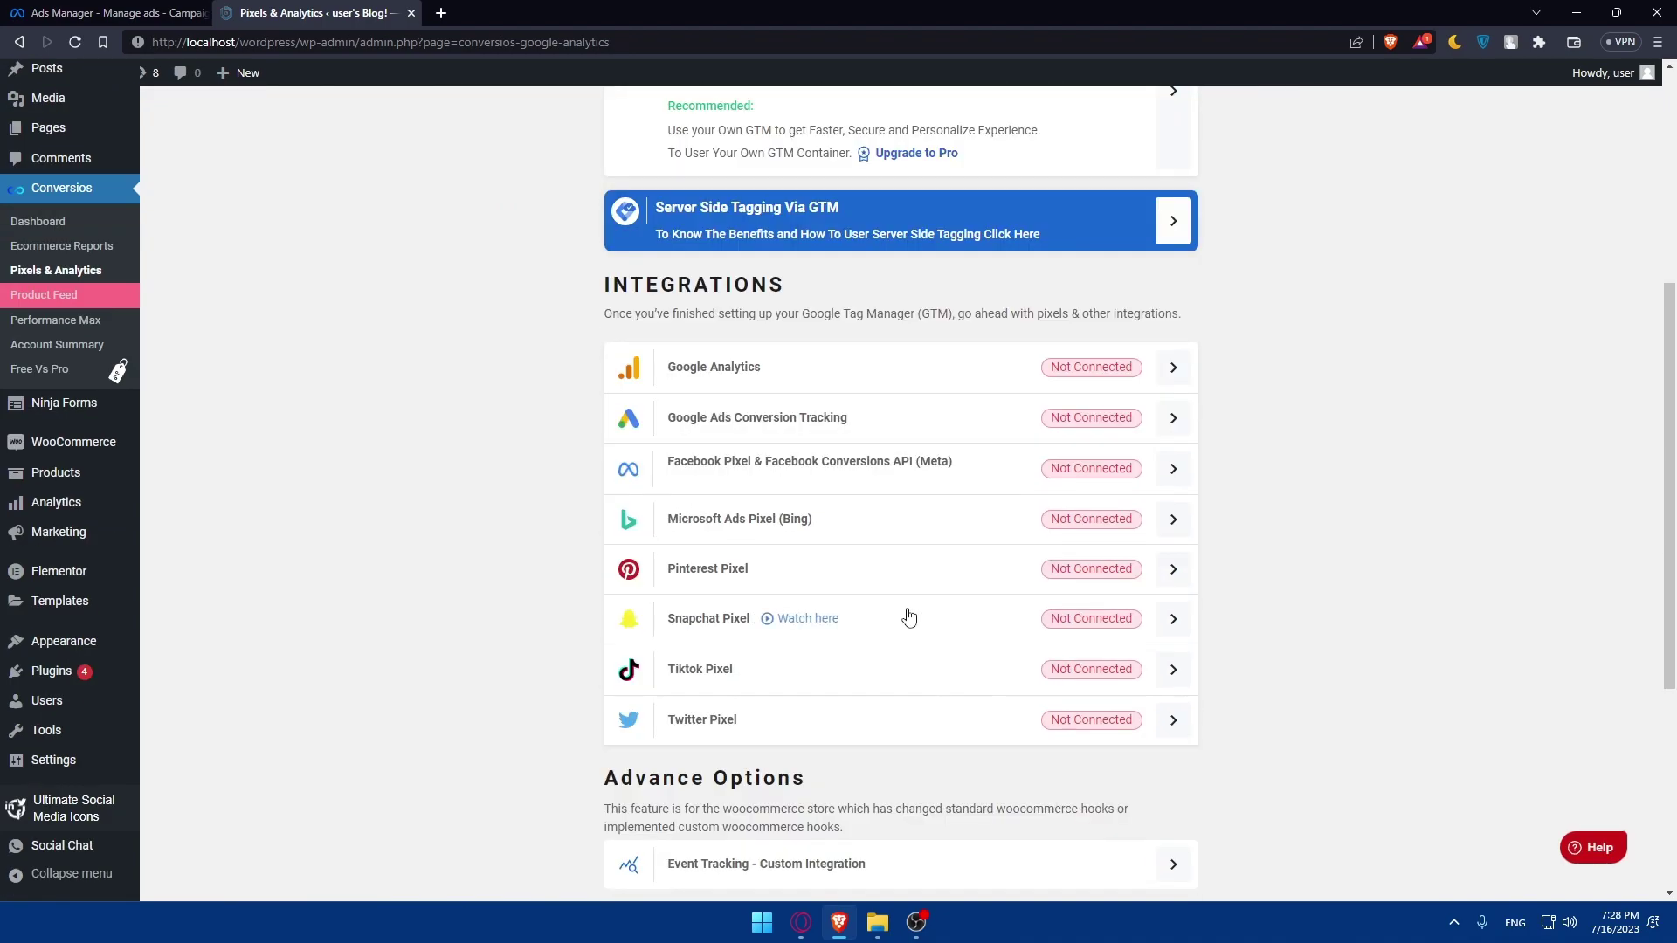
key("alt+Left")
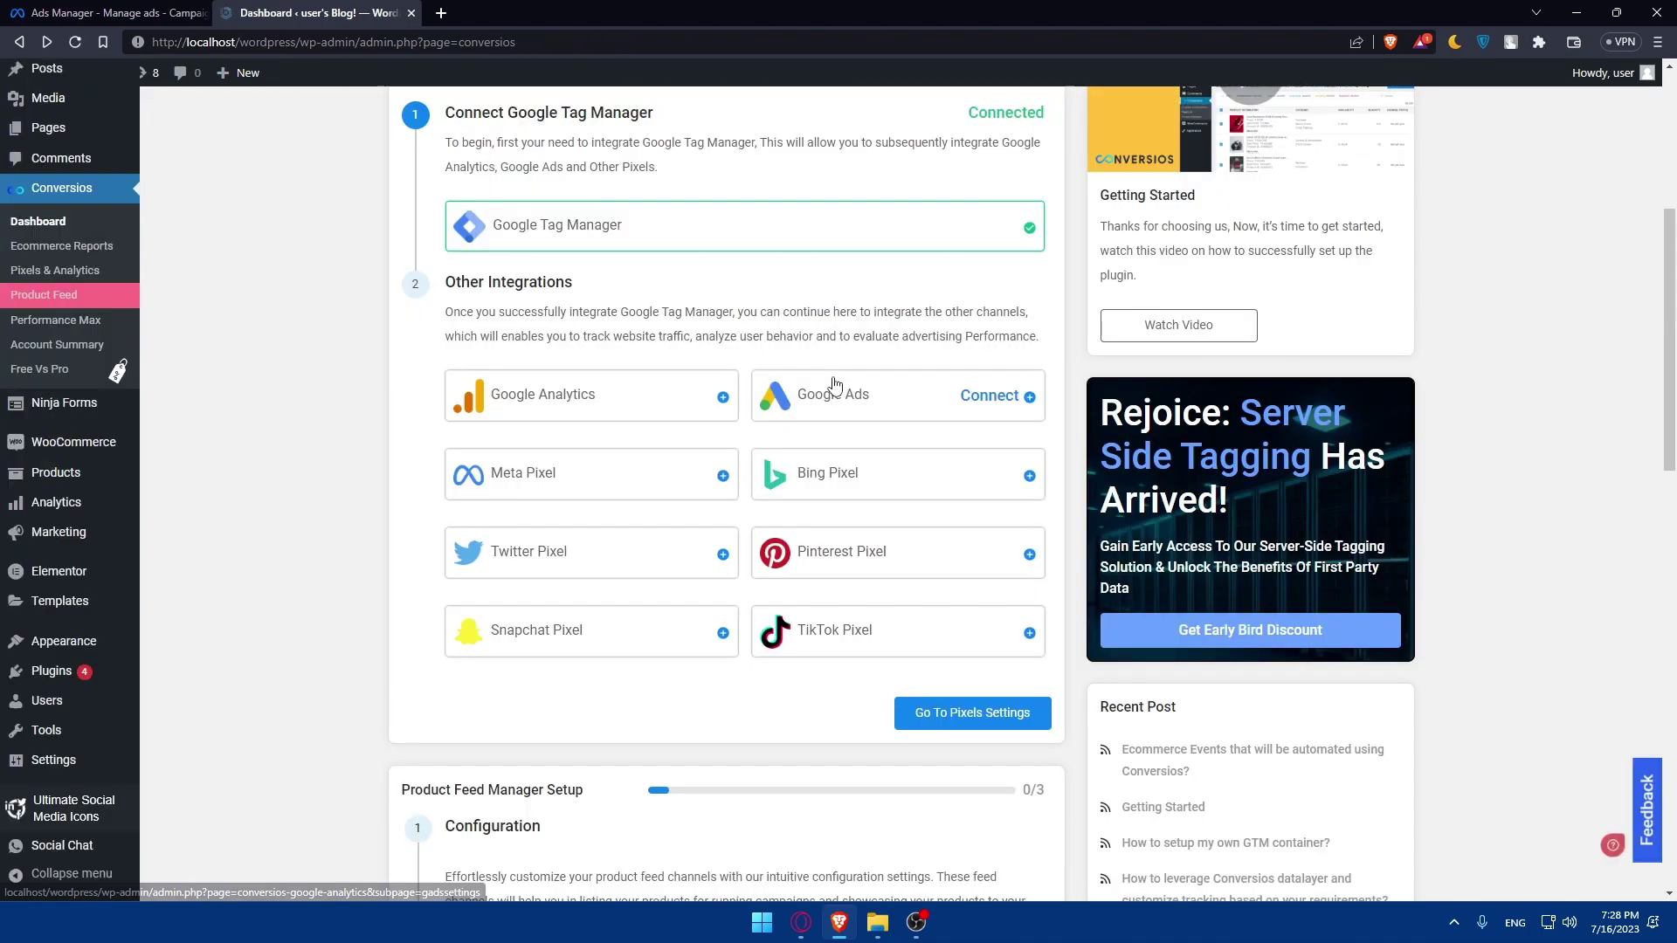
scroll(755, 408, "down", 2)
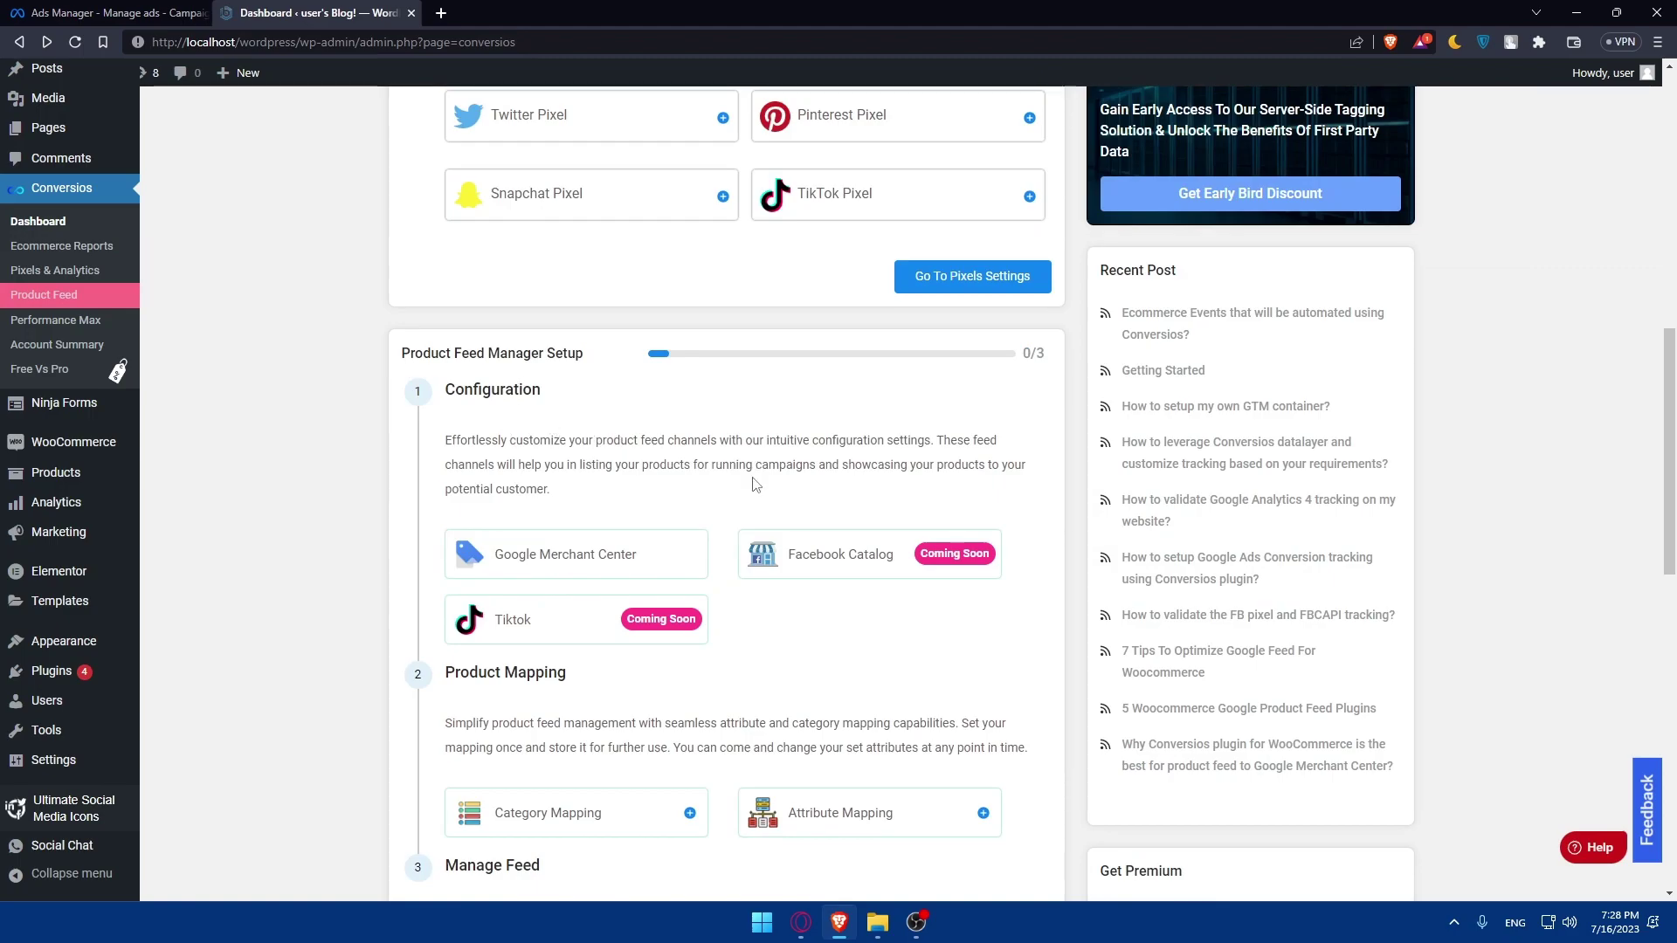
scroll(723, 520, "down", 2)
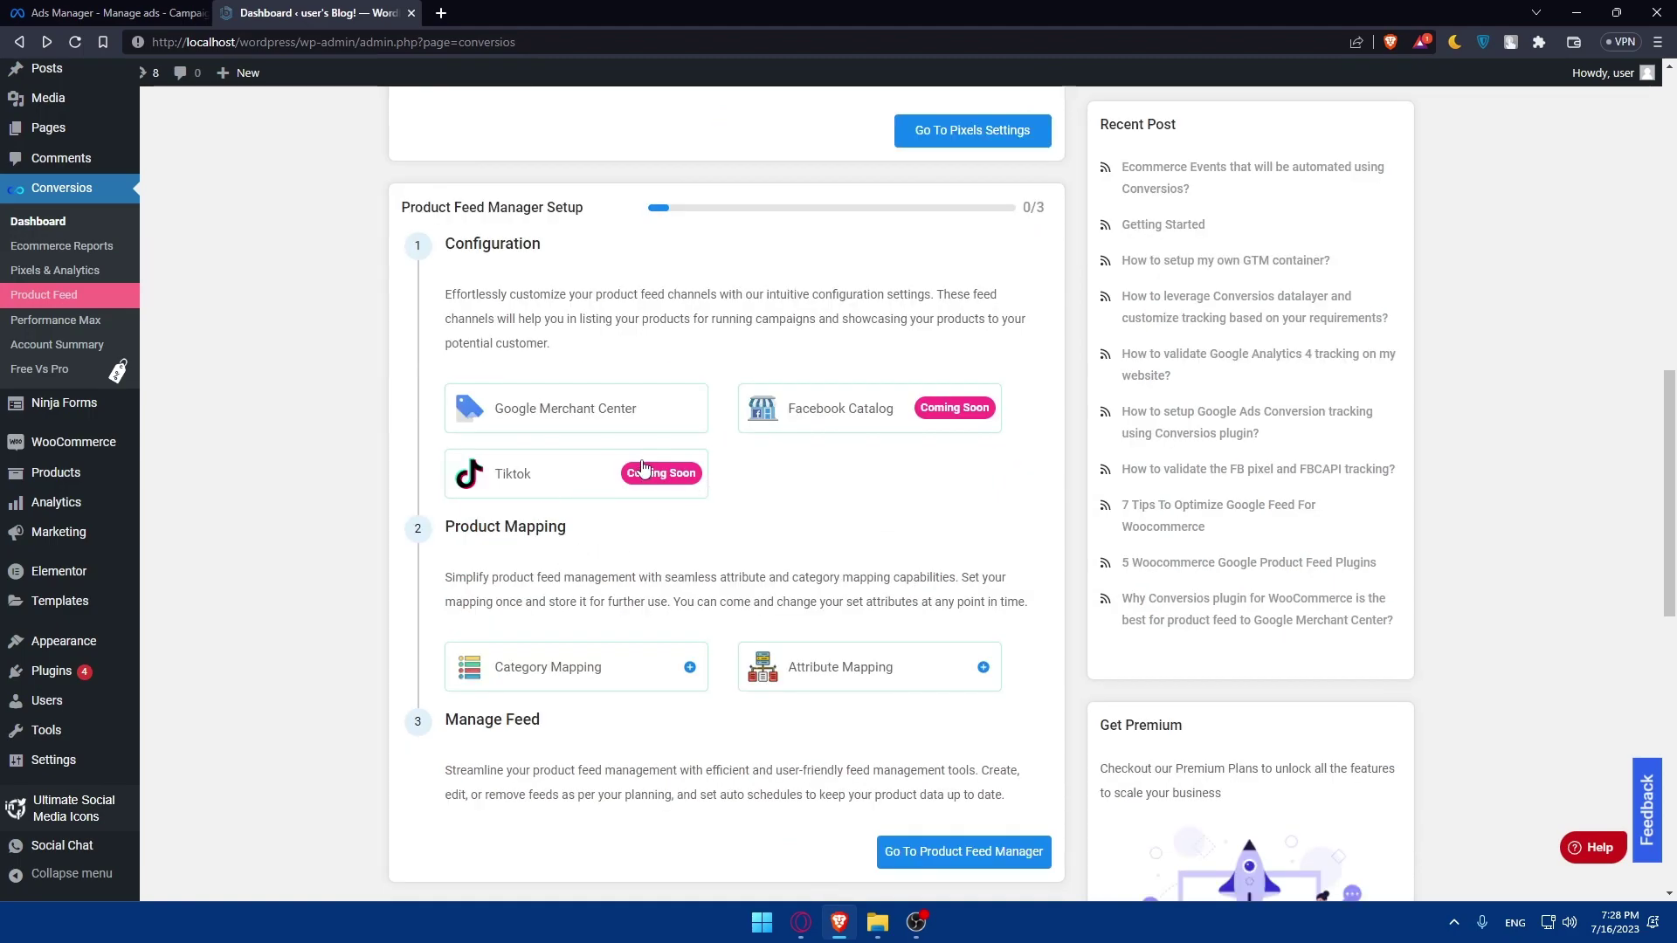
scroll(646, 478, "down", 2)
scroll(563, 480, "down", 4)
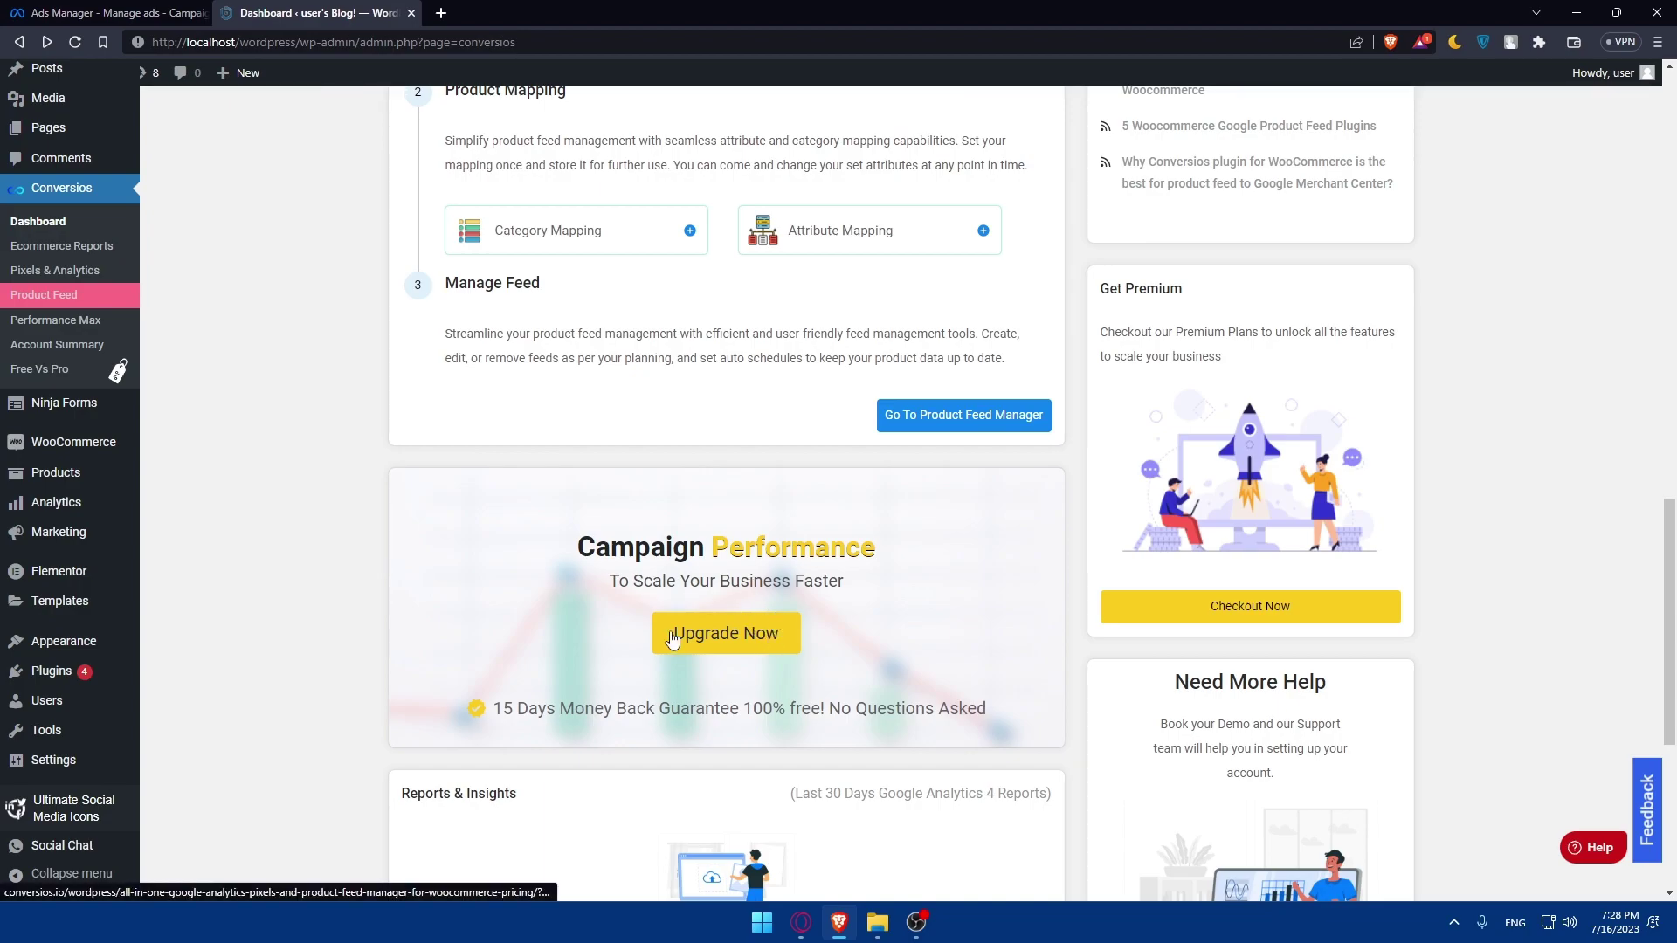
left_click_drag(491, 709, 820, 712)
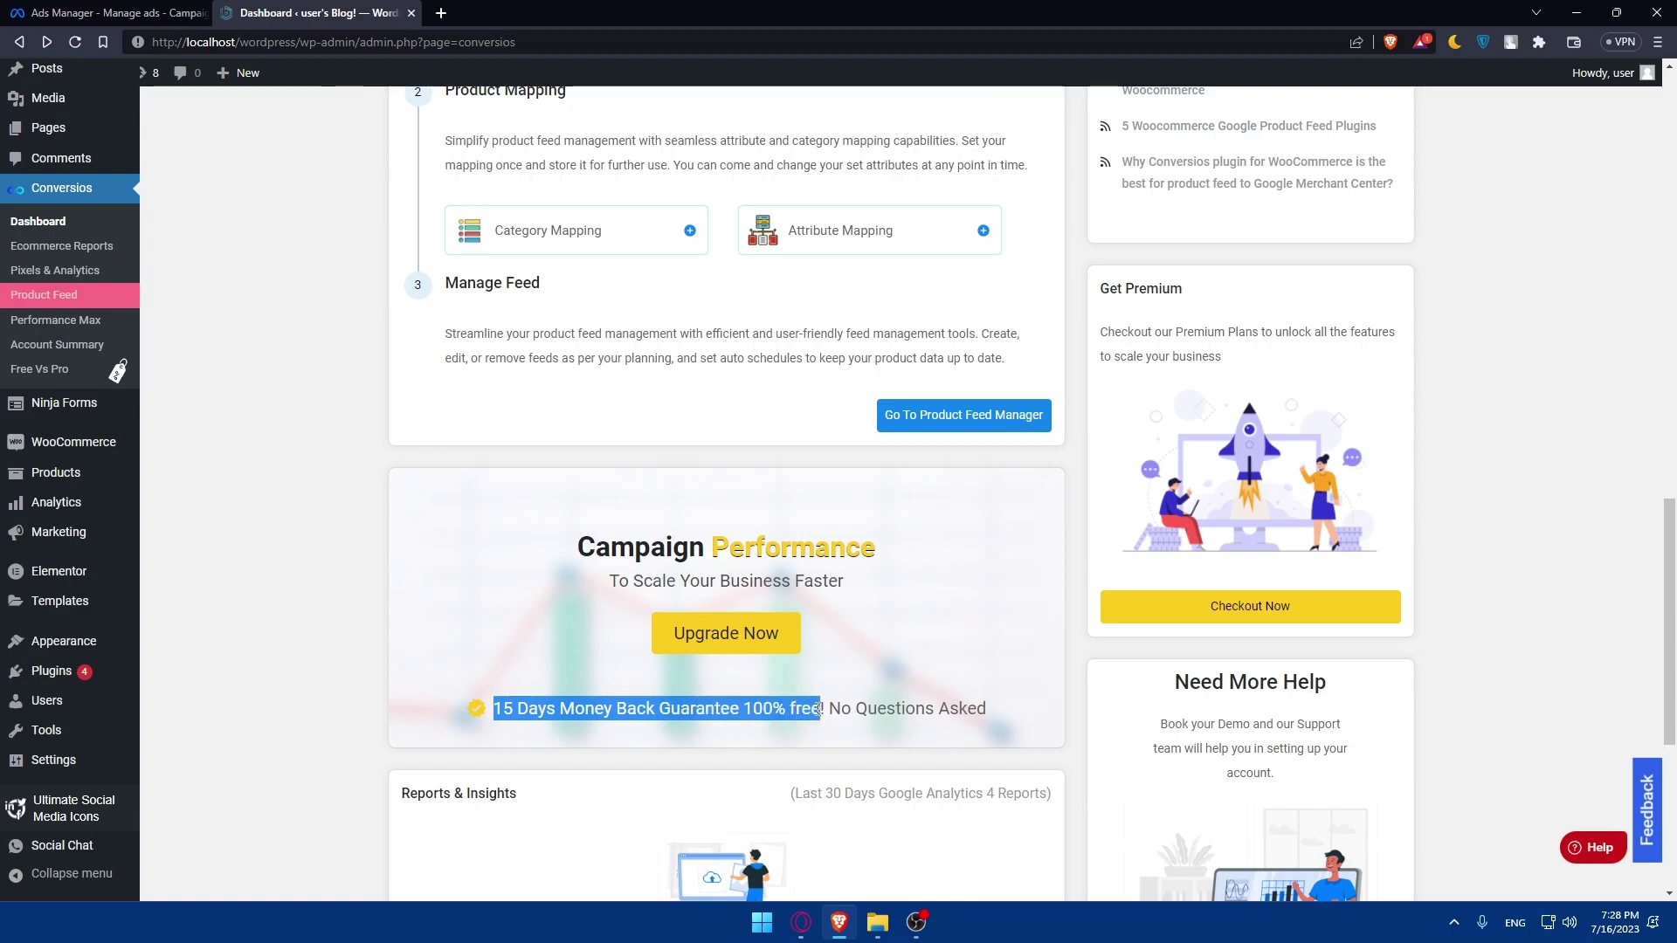
left_click(941, 682)
scroll(873, 664, "down", 5)
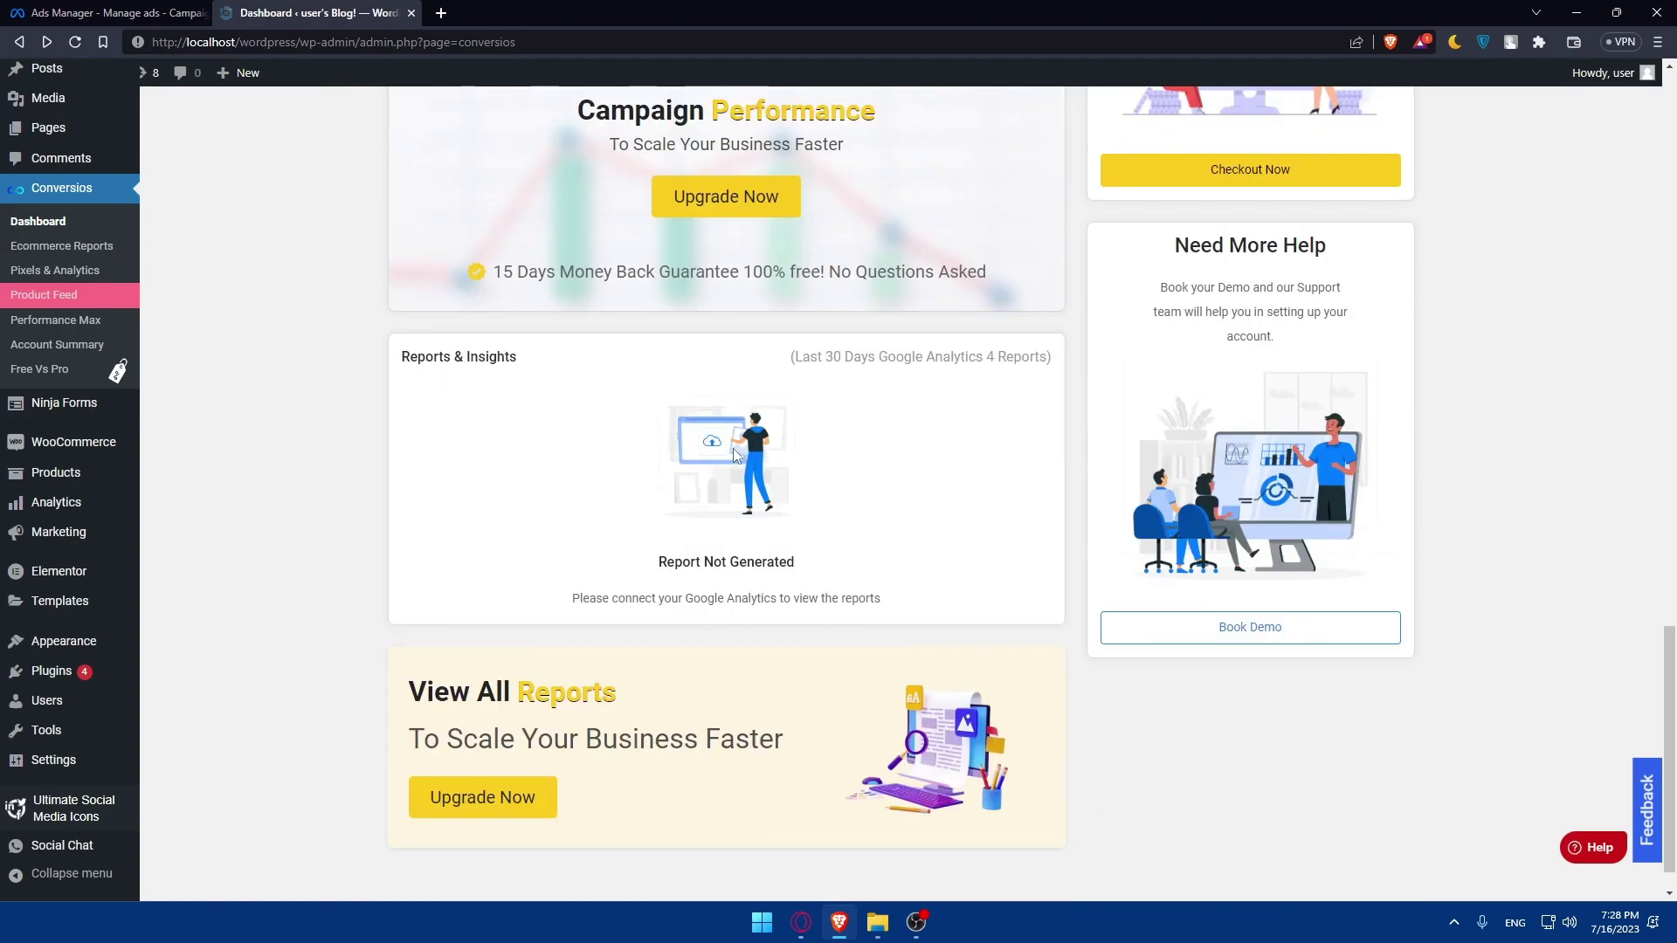
scroll(724, 530, "down", 1)
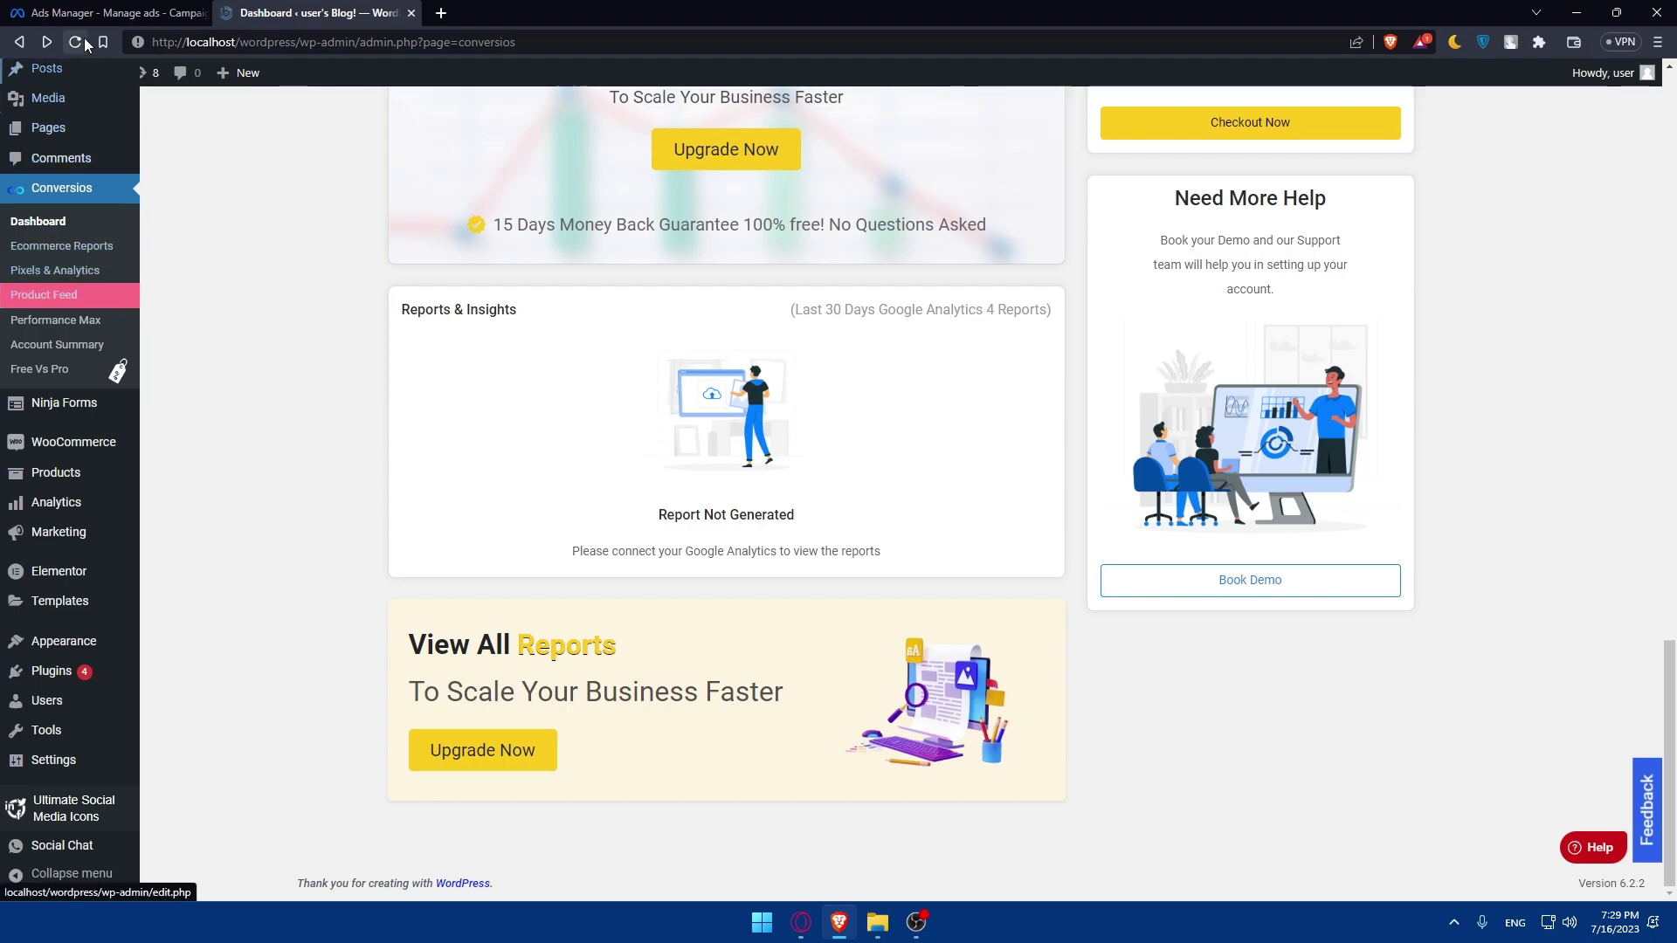
Return to the Ads Manager tab showing the Campaigns table with the draft campaign 'test'
key("ctrl+shift+Tab")
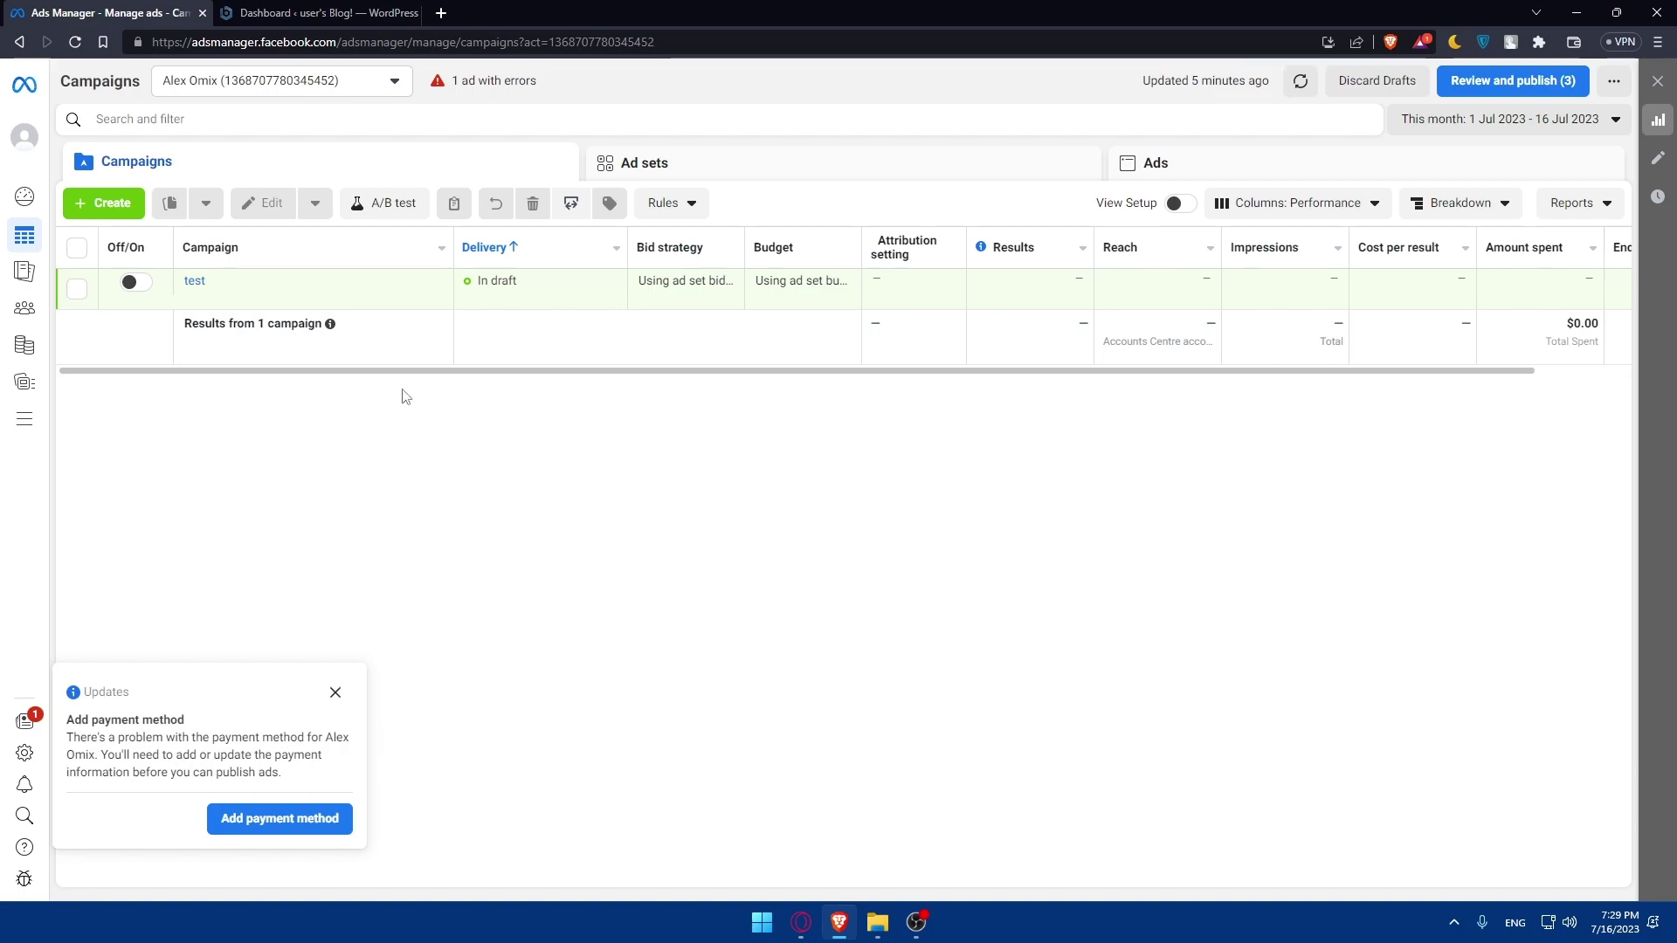
mouse_move(16, 651)
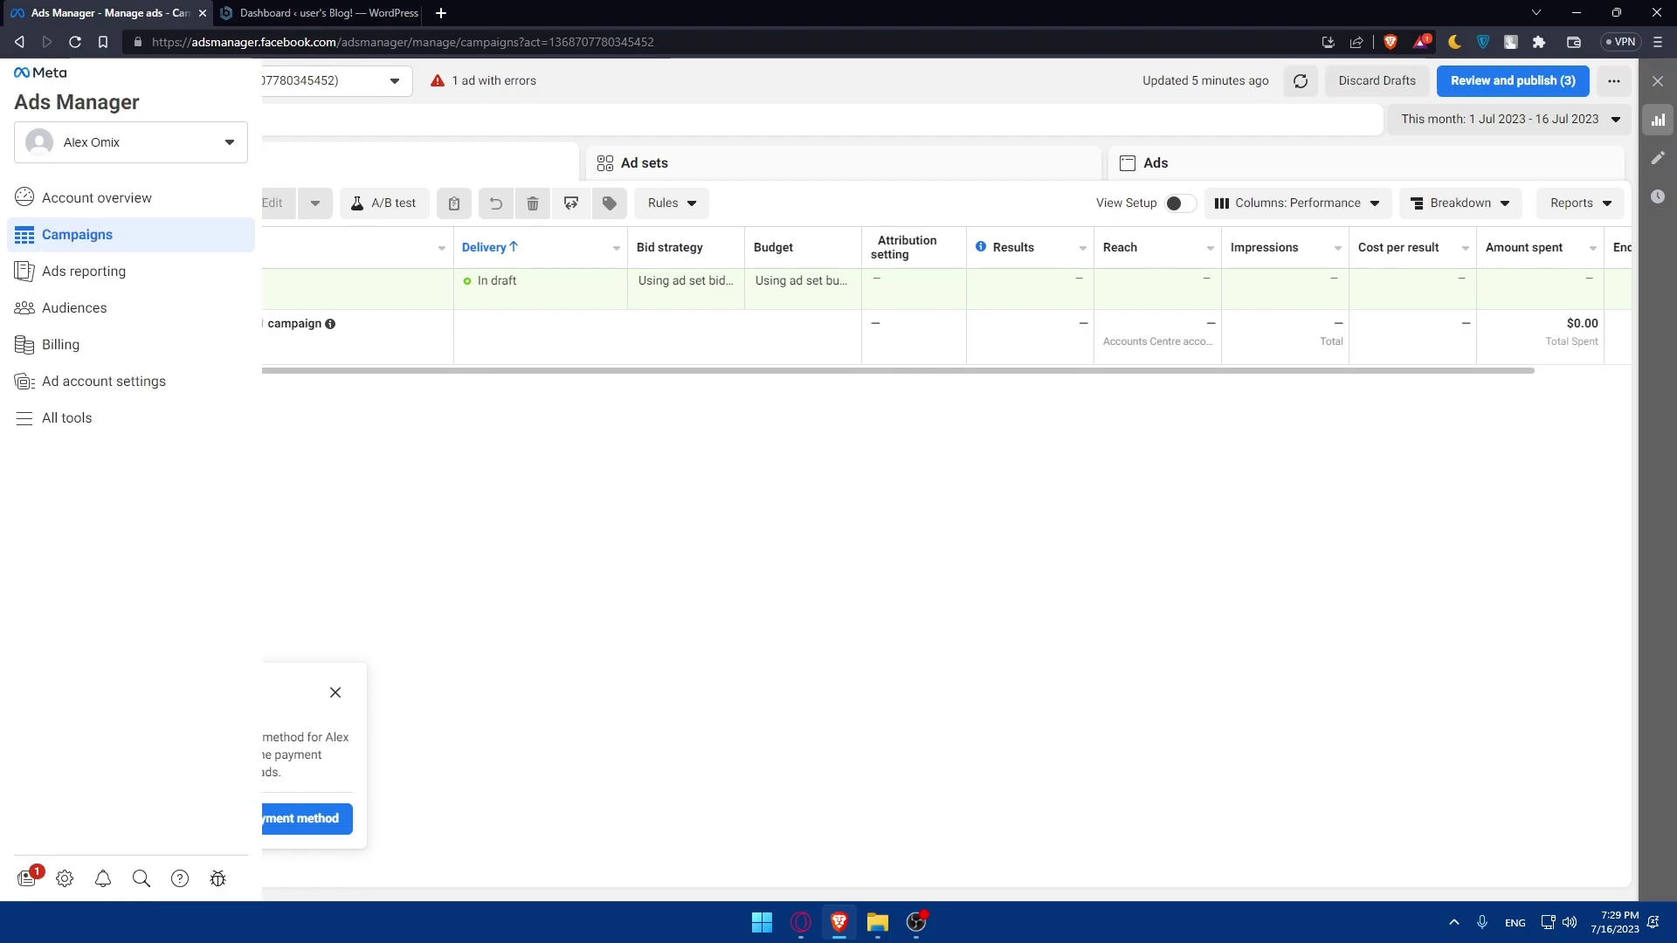